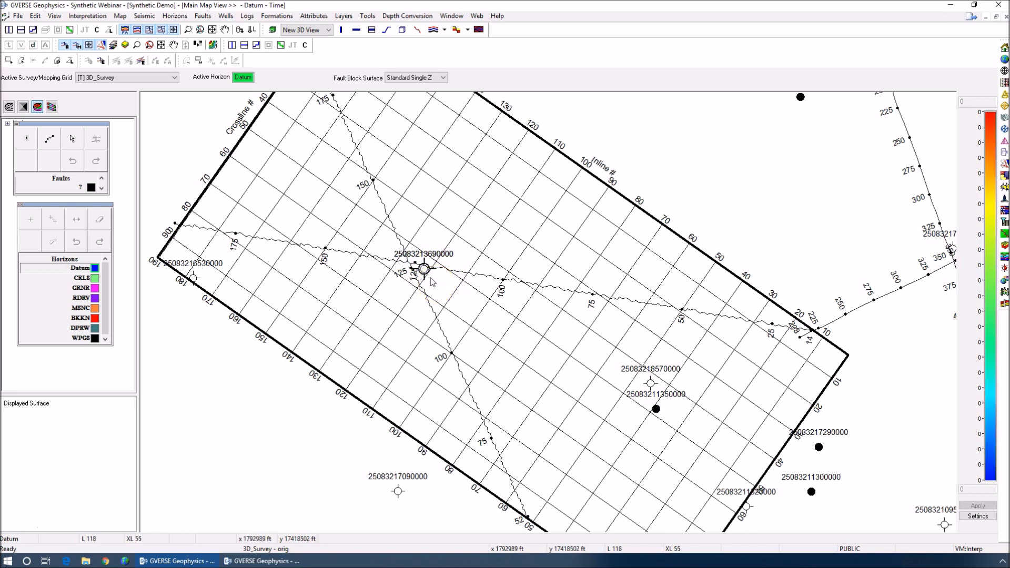
right_click(424, 273)
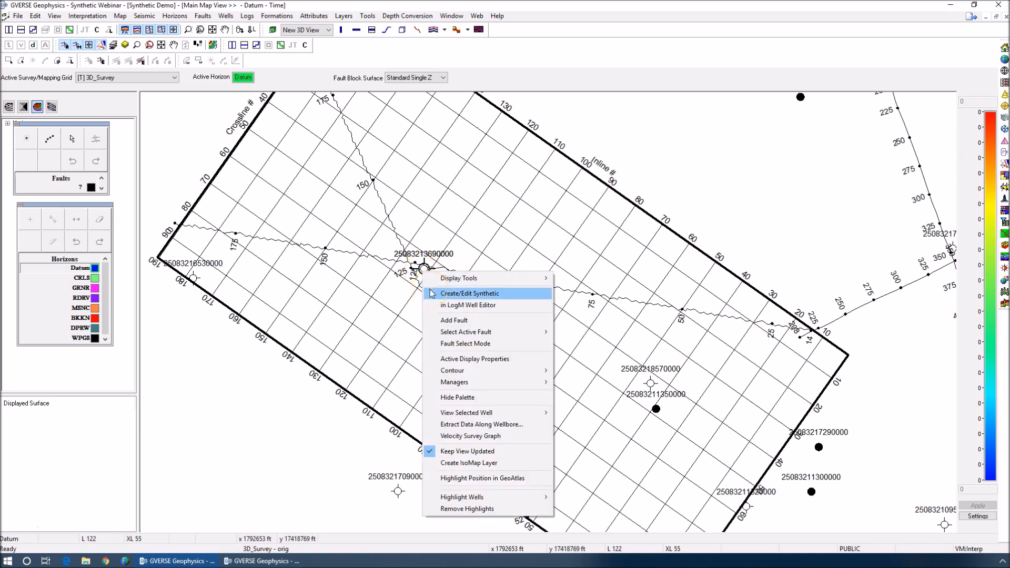
click(430, 293)
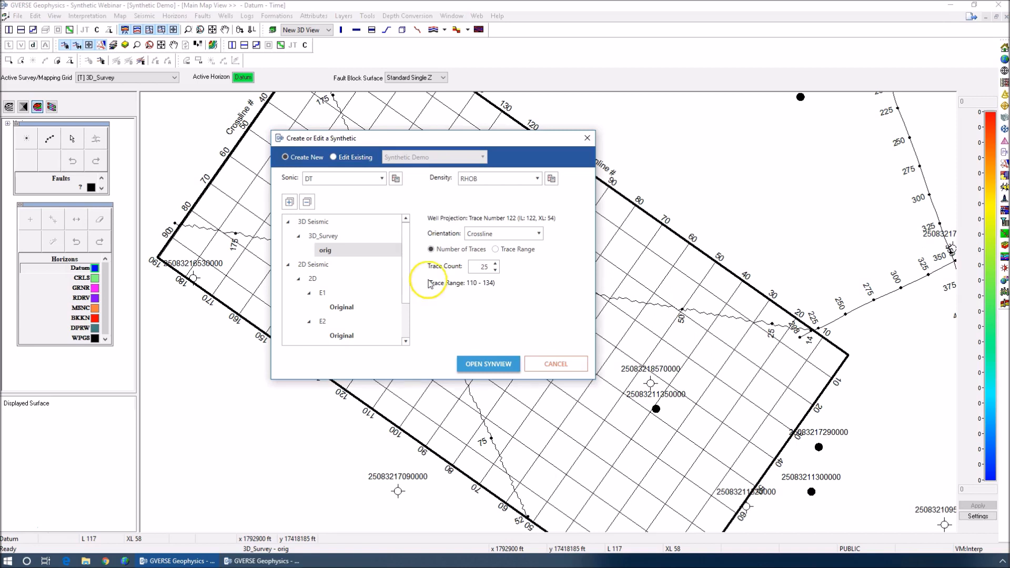
drag(433, 143, 482, 133)
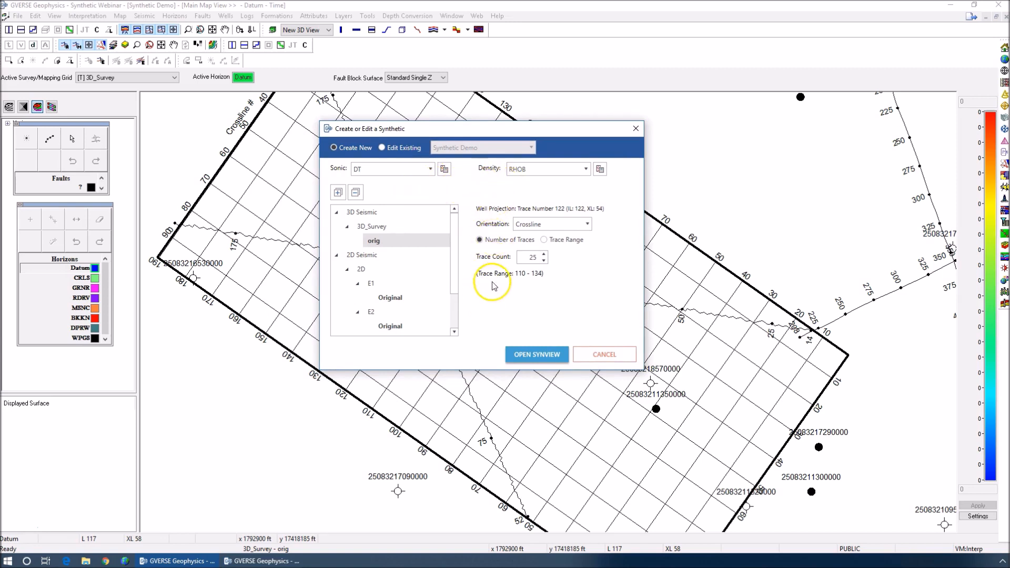
click(430, 169)
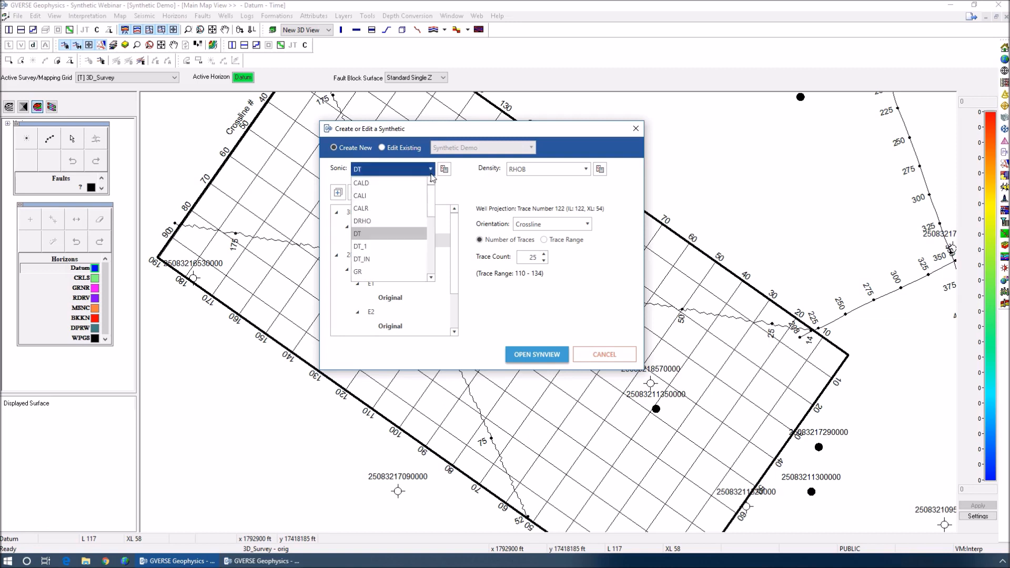
mouse_move(432, 189)
mouse_down()
mouse_move(431, 228)
mouse_move(435, 193)
mouse_move(433, 201)
mouse_up()
click(452, 187)
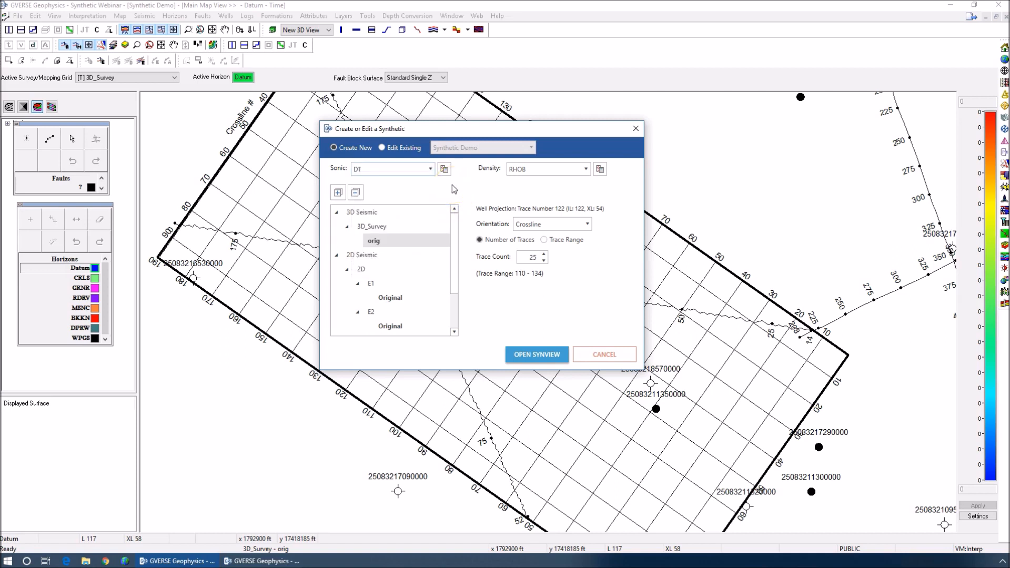
Set the synthetic's density log to None and open a maximized Log Curve Estimation window for the density curve
click(587, 173)
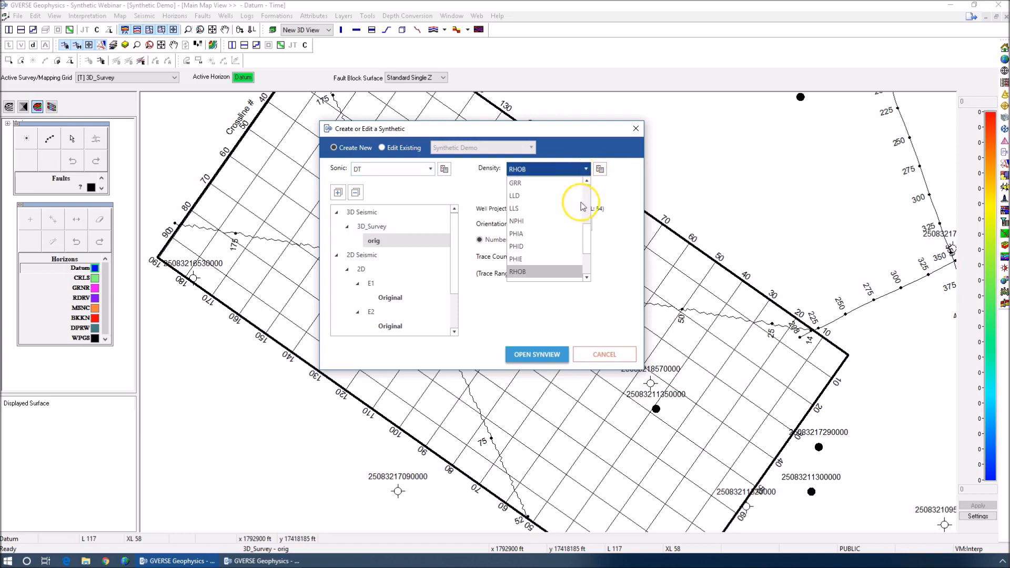
drag(586, 230, 590, 183)
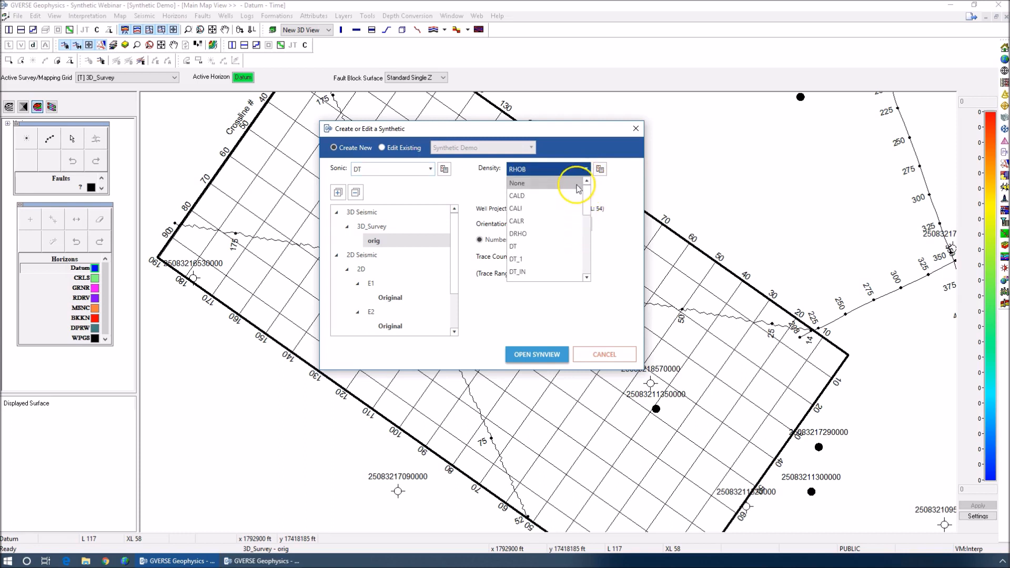
click(577, 184)
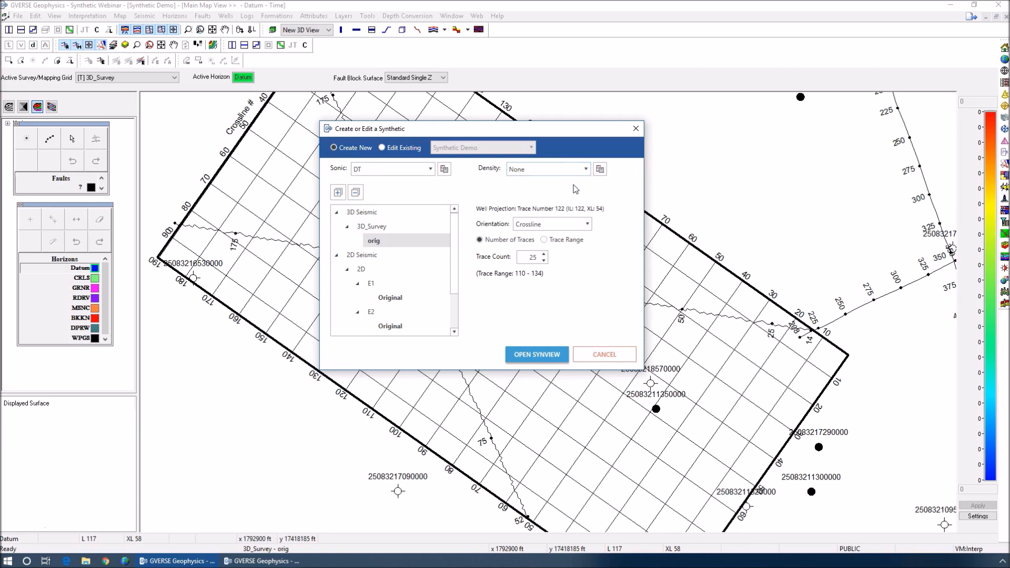
click(577, 185)
click(591, 183)
click(657, 20)
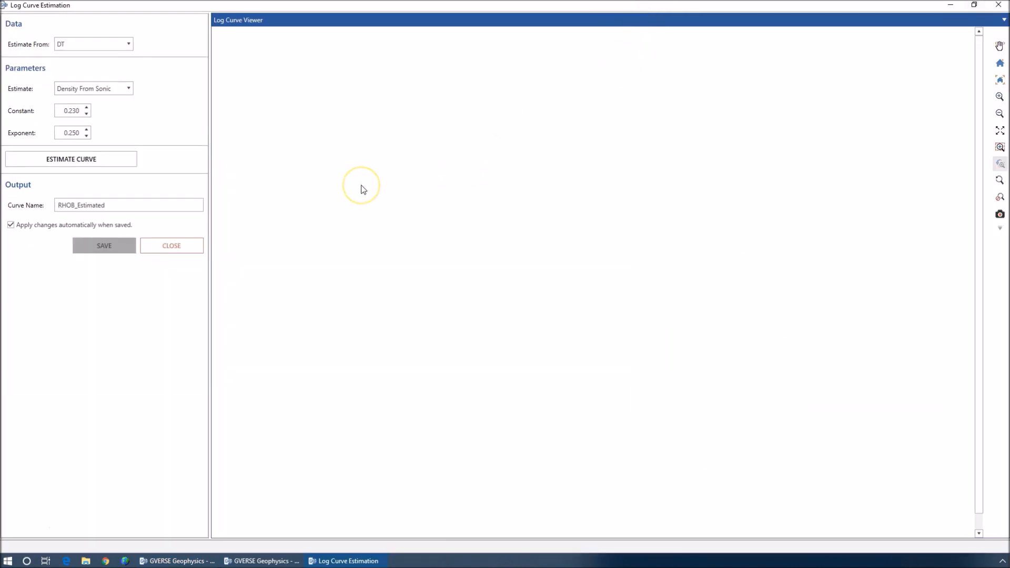
Estimate density from the DT sonic with constant 0.230 and exponent 0.250, and save the curve as RHOB_Estimated
click(119, 42)
click(120, 44)
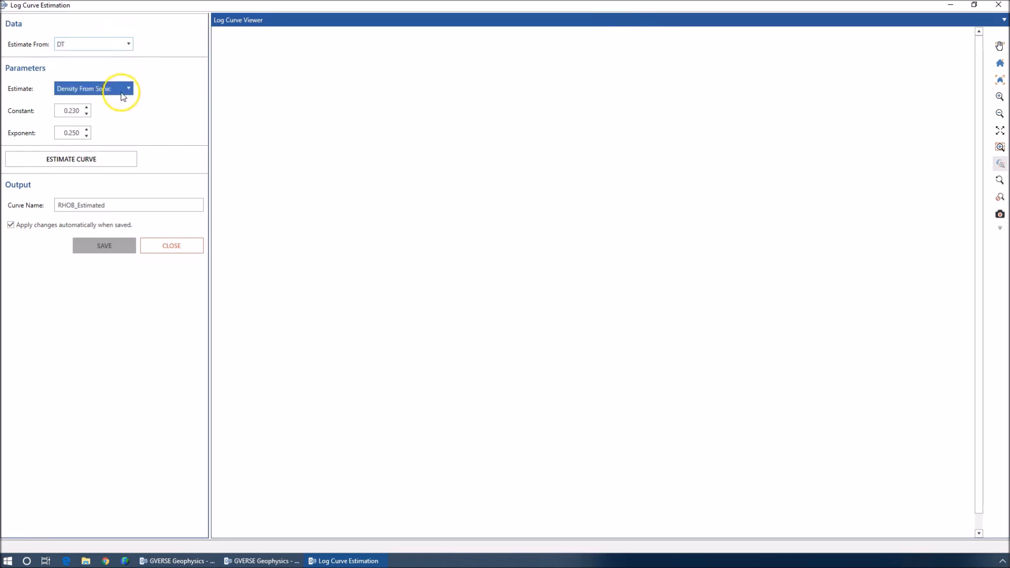
click(66, 157)
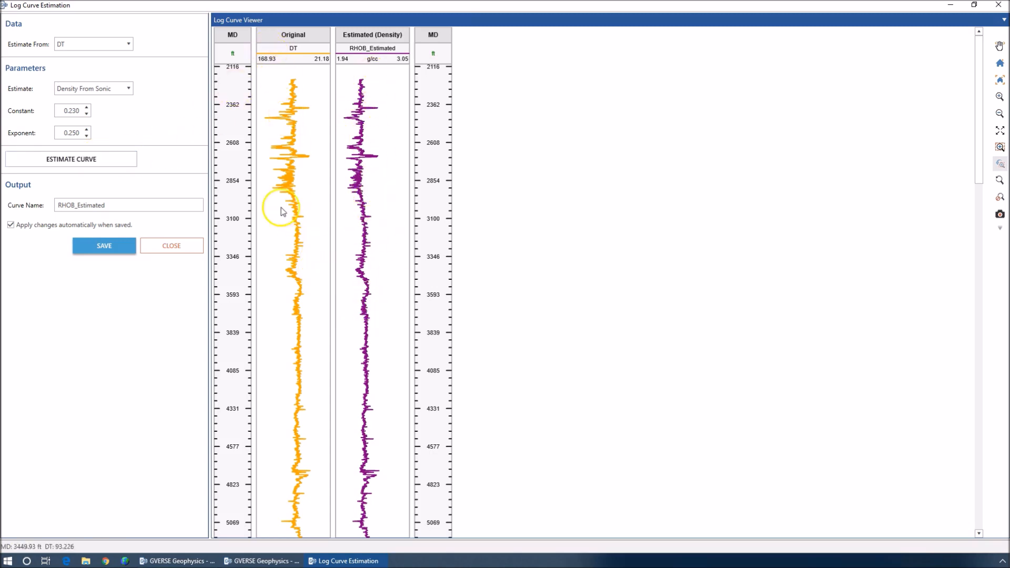
scroll(293, 204, down, 5)
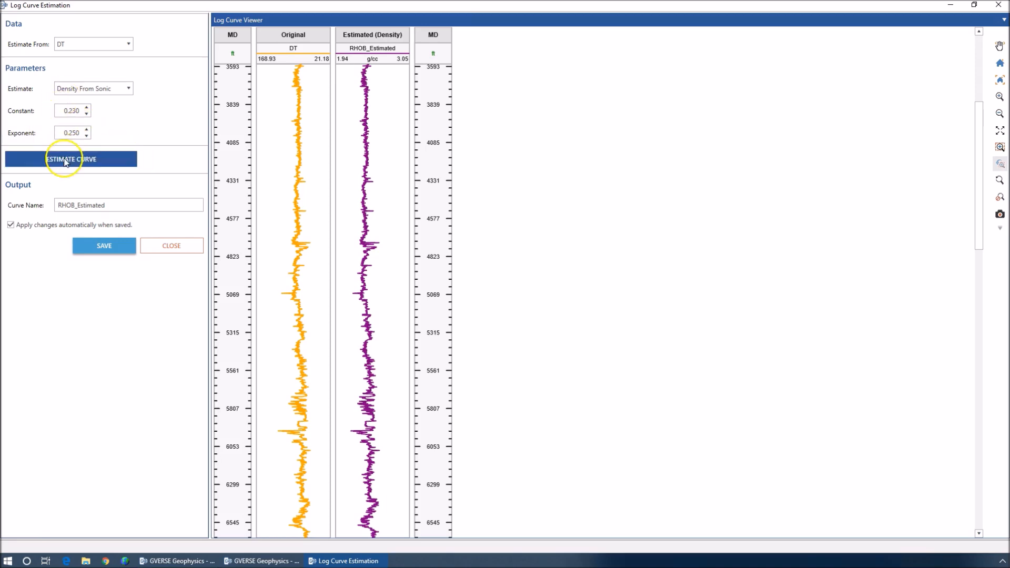
click(92, 250)
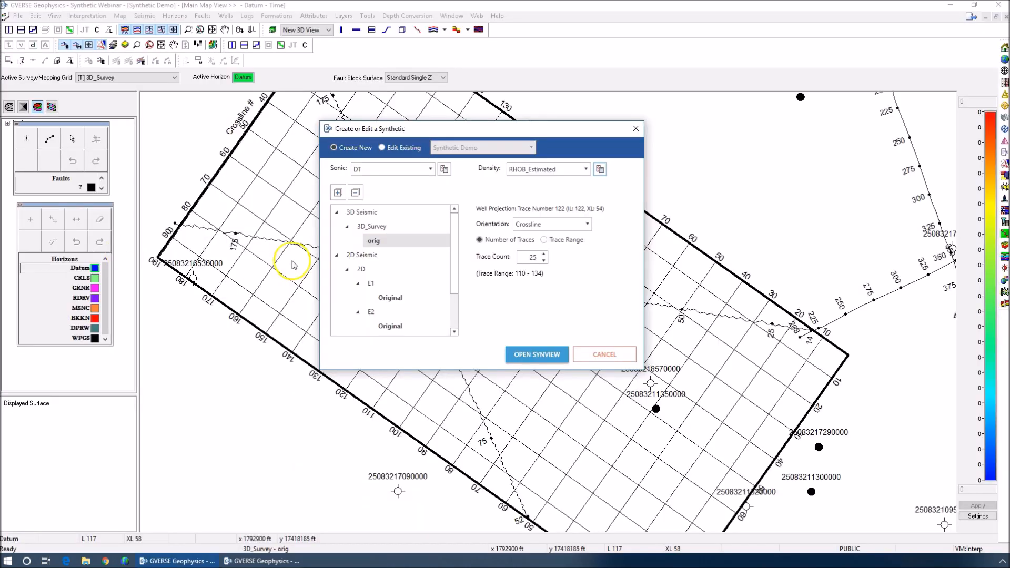
View the settings for estimating sonic from density, and close the estimation window without creating a curve
click(580, 169)
click(581, 170)
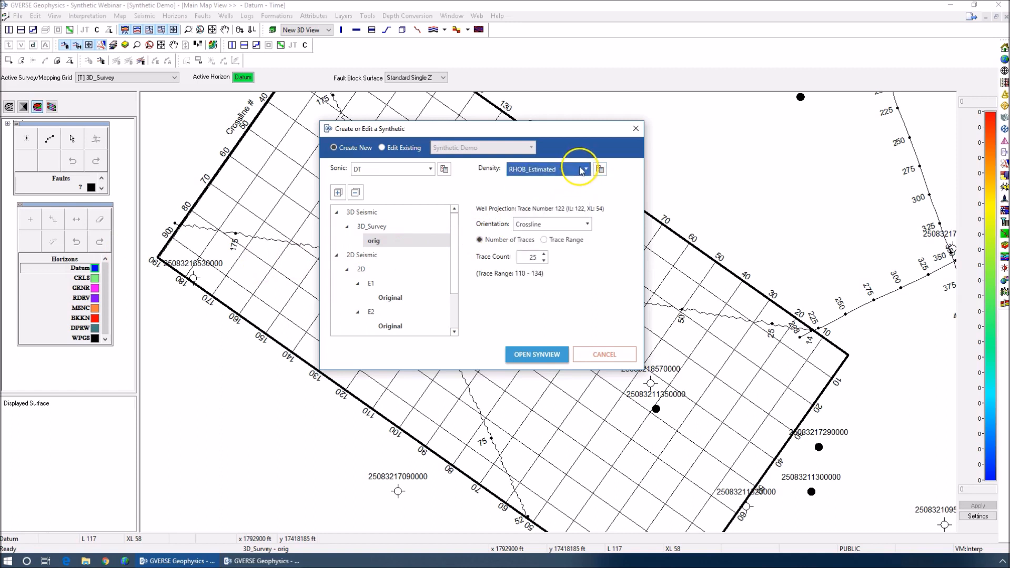
click(443, 170)
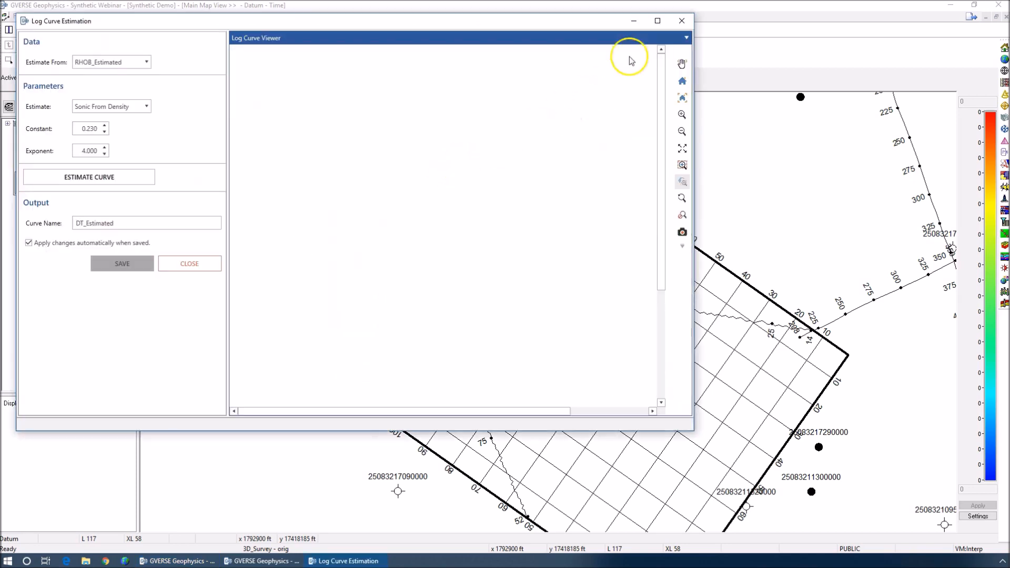
click(676, 23)
click(575, 133)
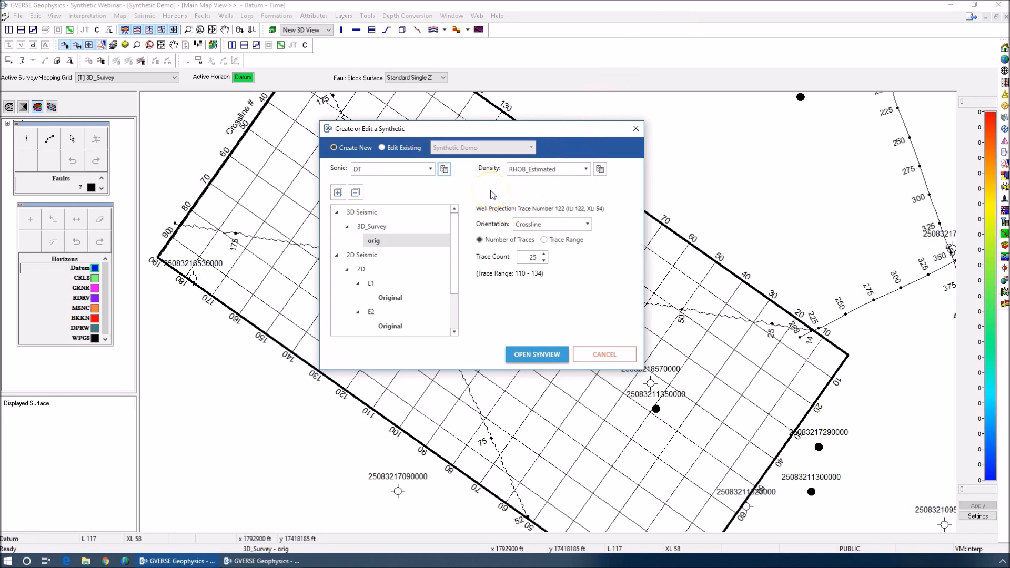
Set the density log to RHOB and select the orig volume of 3D_Survey, with the traces defined by number
click(579, 169)
mouse_move(585, 238)
mouse_down()
mouse_move(586, 215)
mouse_move(586, 242)
mouse_up()
click(561, 246)
click(420, 248)
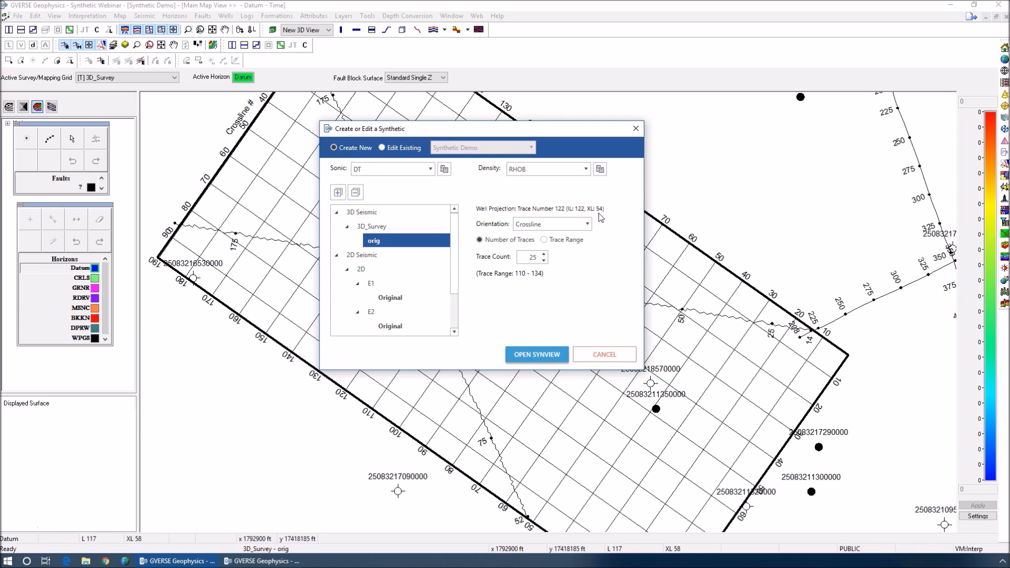
click(493, 242)
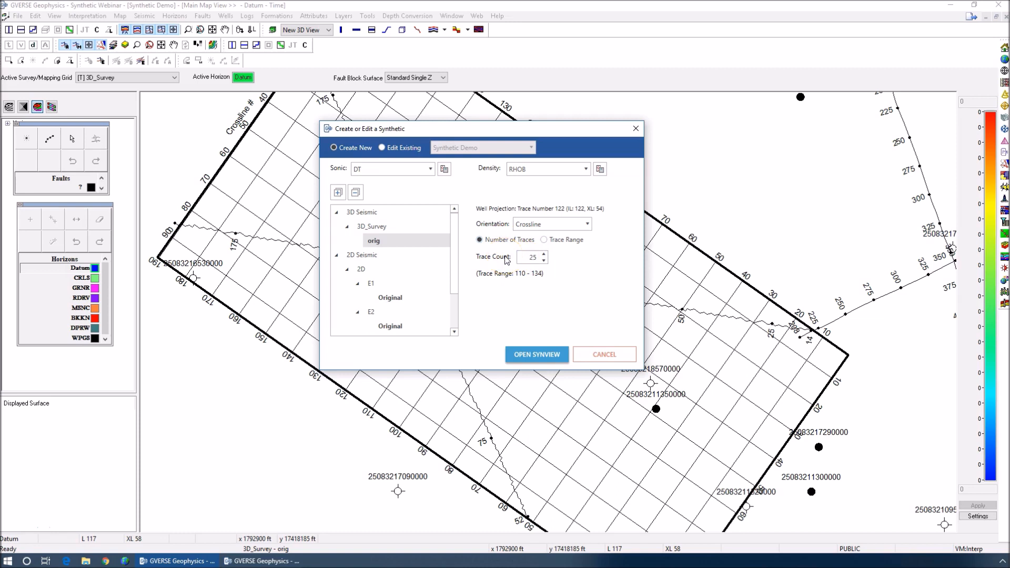
Define the 3D_Survey seismic by trace range and narrow the range to traces 110 to 129
click(555, 244)
click(557, 244)
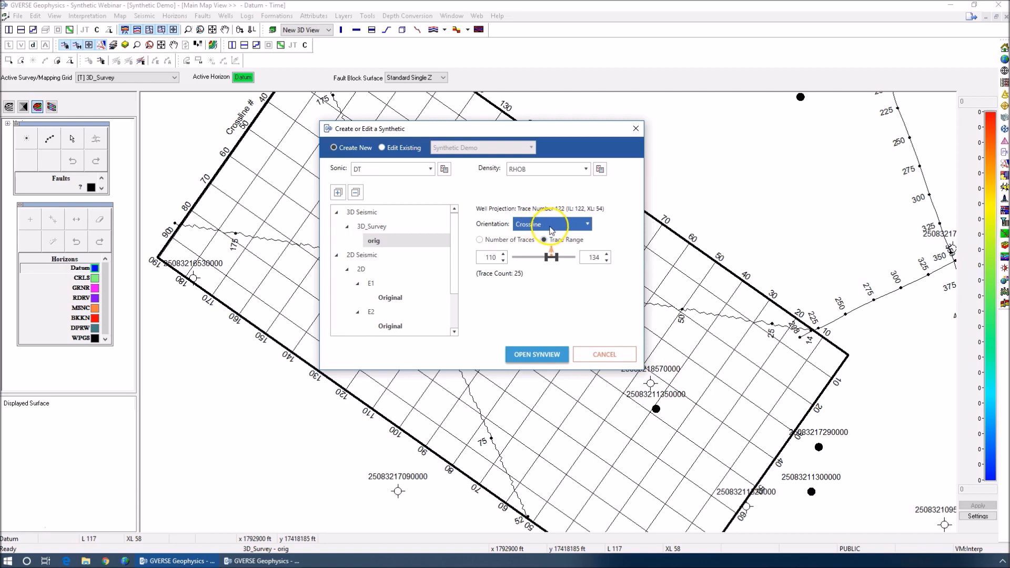
mouse_move(551, 254)
mouse_down()
mouse_move(530, 258)
mouse_move(549, 260)
mouse_up()
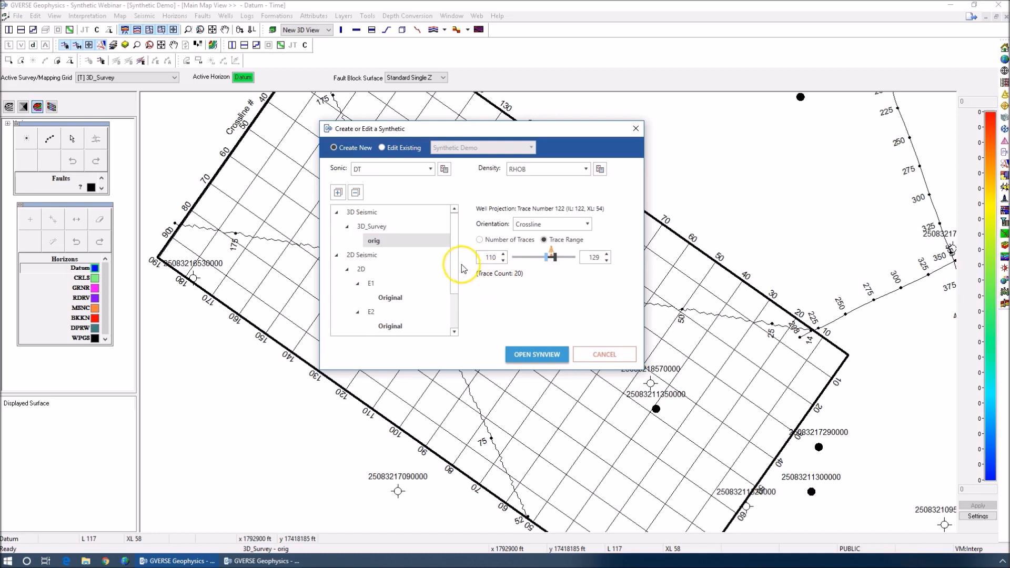
Select the Original data of 2D line E1 and widen its trace range to traces 52 to 118
drag(452, 266, 456, 294)
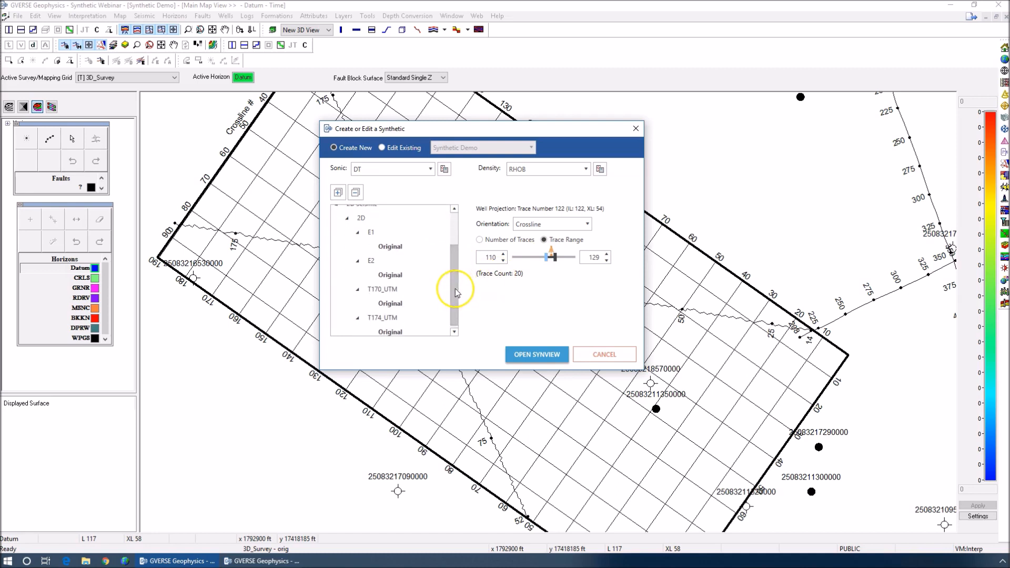
click(418, 247)
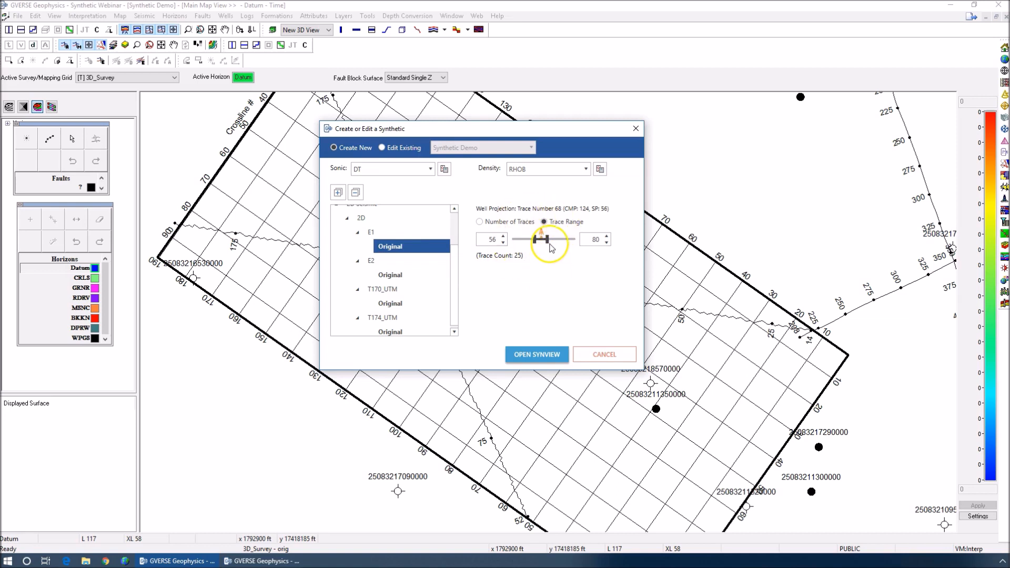
drag(548, 240, 543, 240)
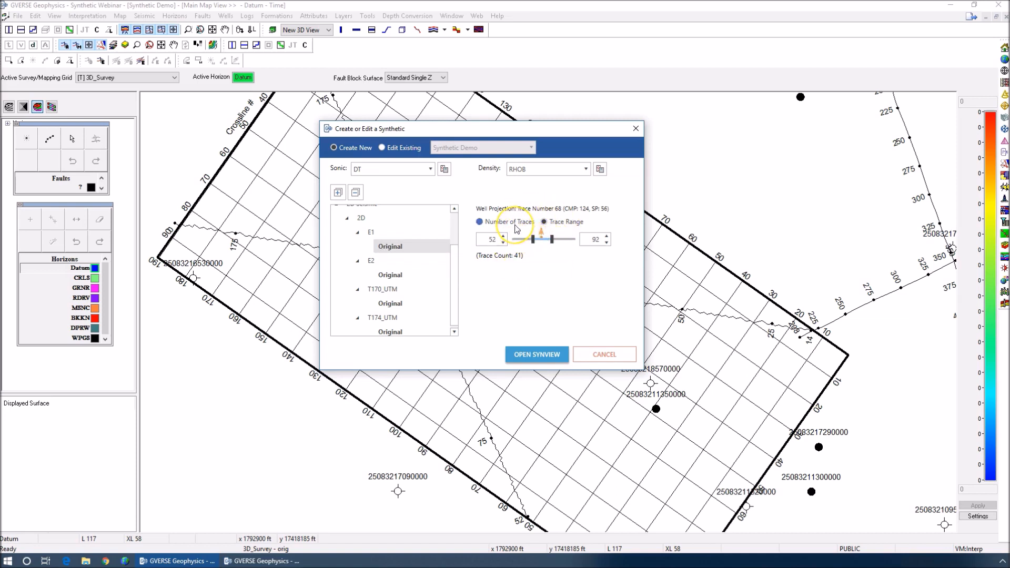
click(517, 227)
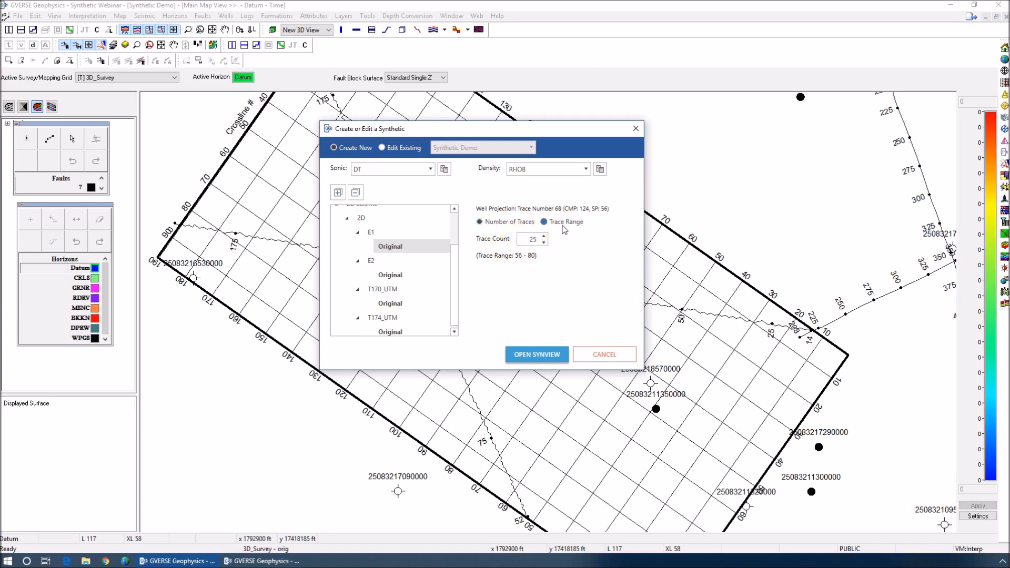
click(561, 225)
drag(548, 240, 562, 240)
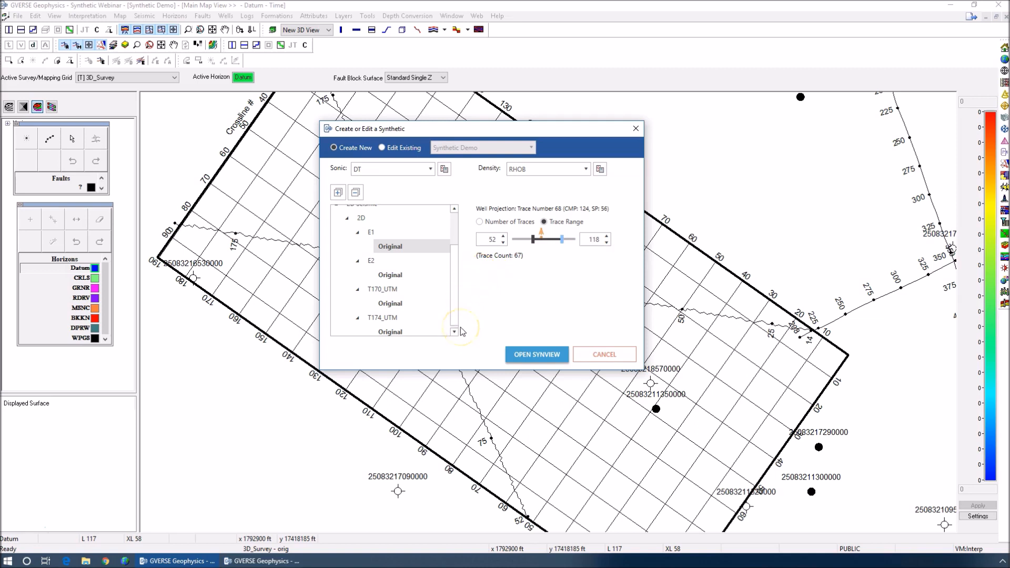
click(435, 305)
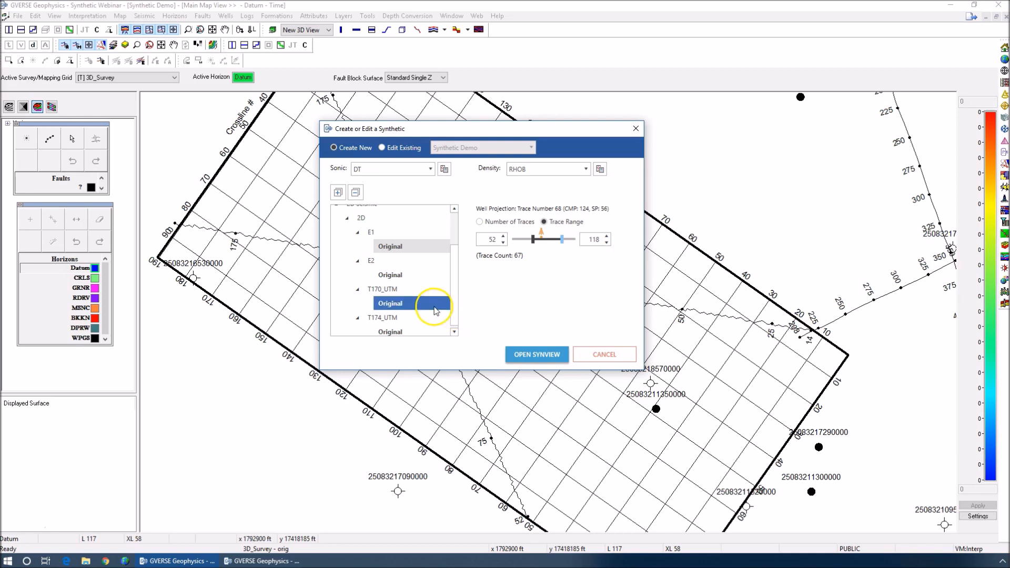
Select the orig volume of 3D_Survey with 25 traces in Crossline orientation, and open the synthetic in SynView
scroll(434, 307, up, 2)
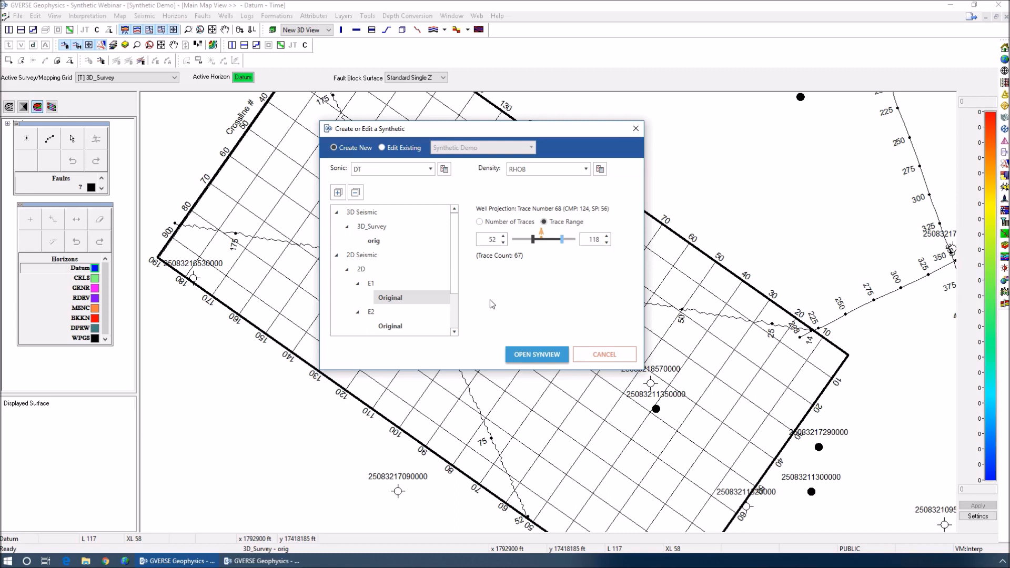
click(408, 243)
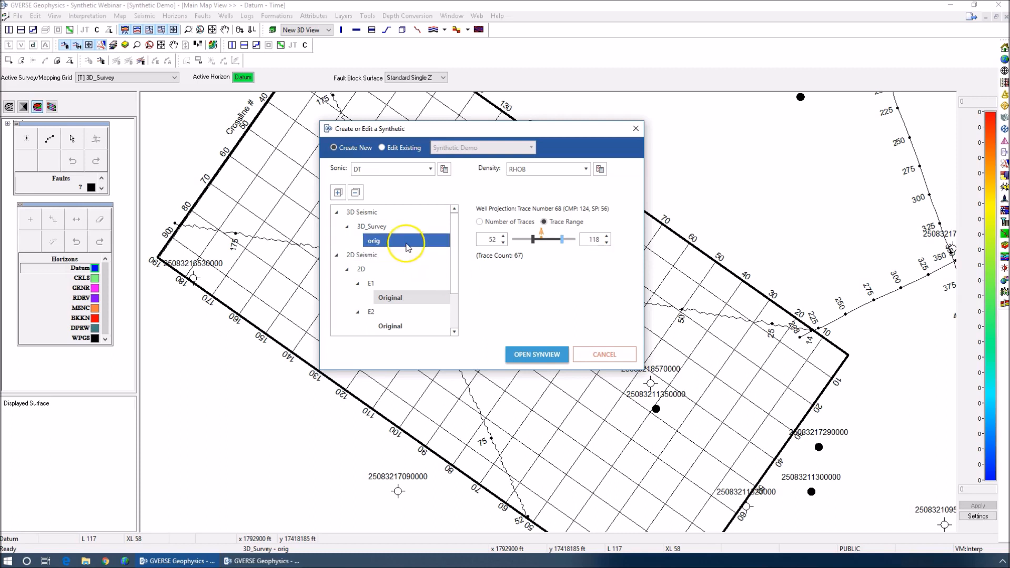
click(510, 241)
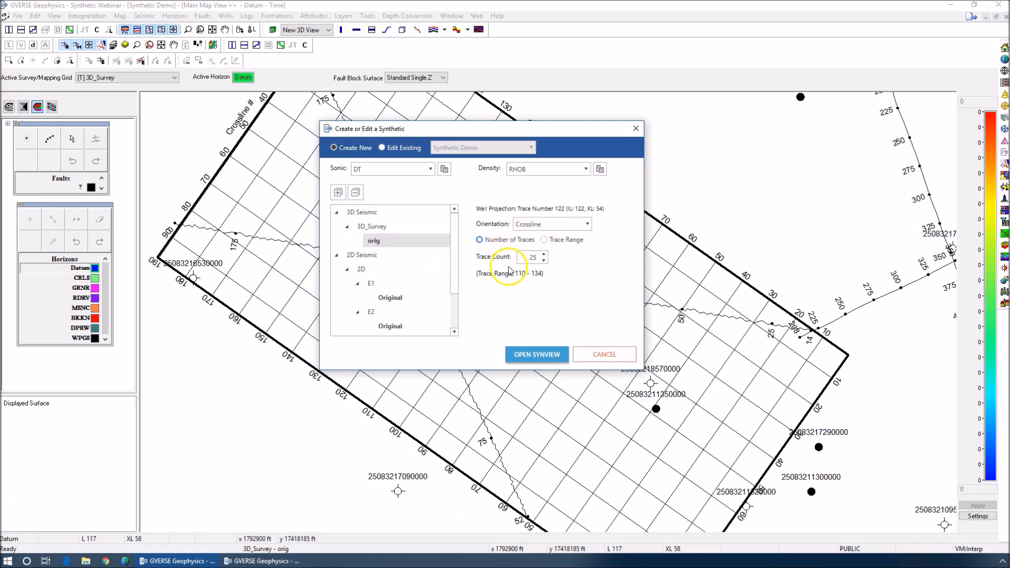
click(563, 224)
click(562, 225)
click(536, 356)
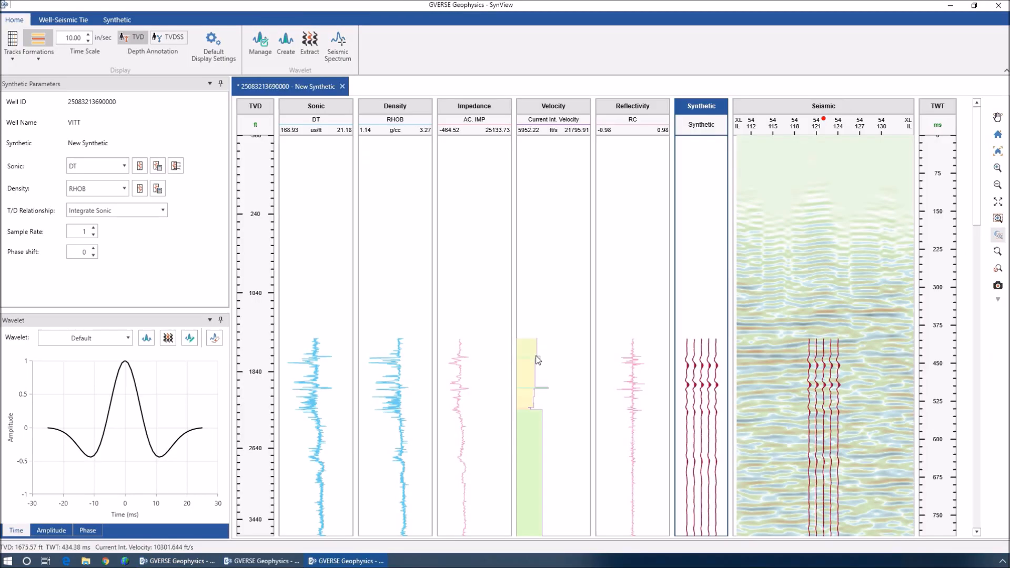
Examine the log, velocity, reflectivity, synthetic and seismic tracks down to the CRLS top and back around GRNR
click(539, 360)
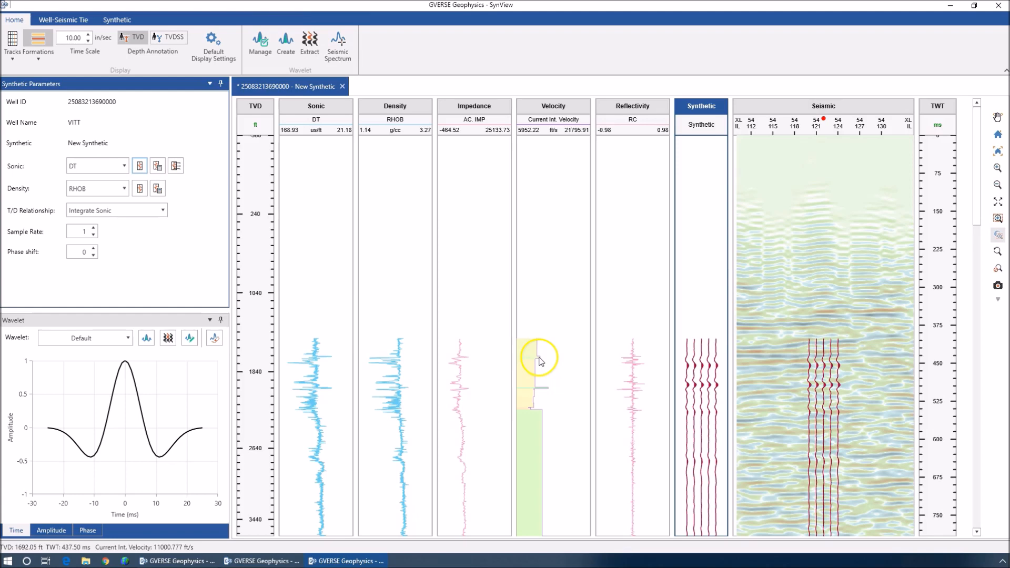
scroll(539, 360, down, 5)
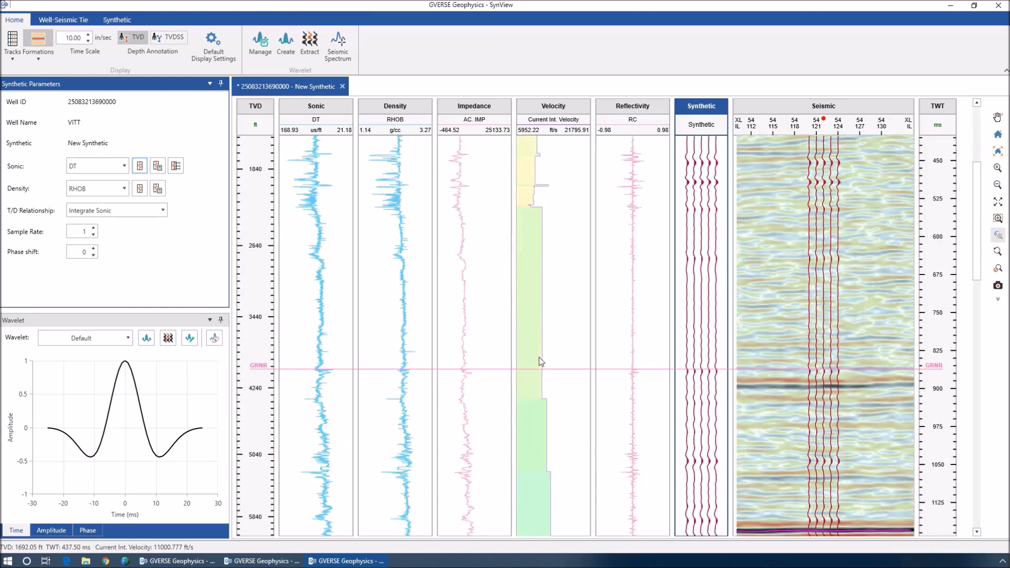
scroll(539, 359, down, 3)
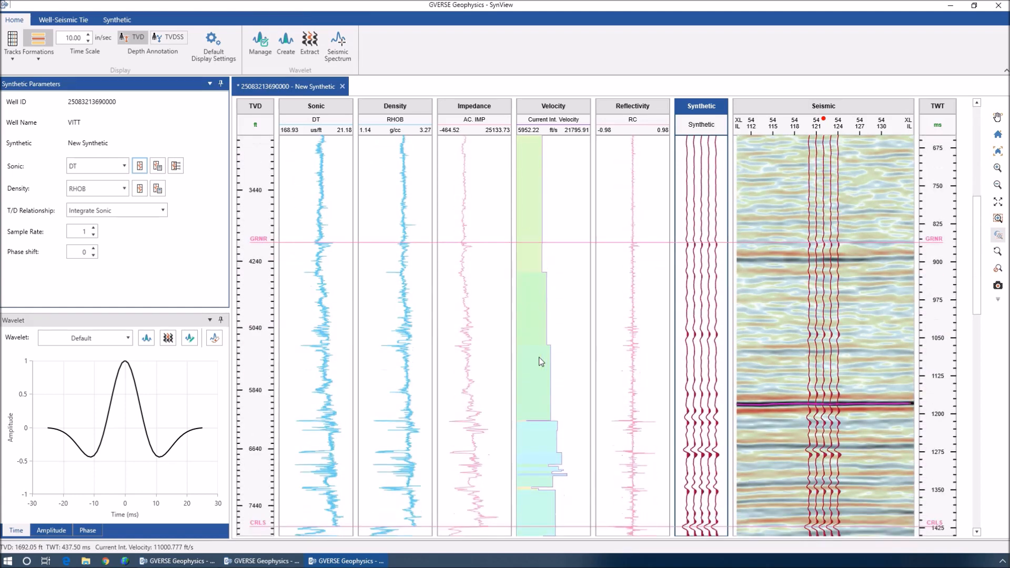
scroll(541, 362, up, 4)
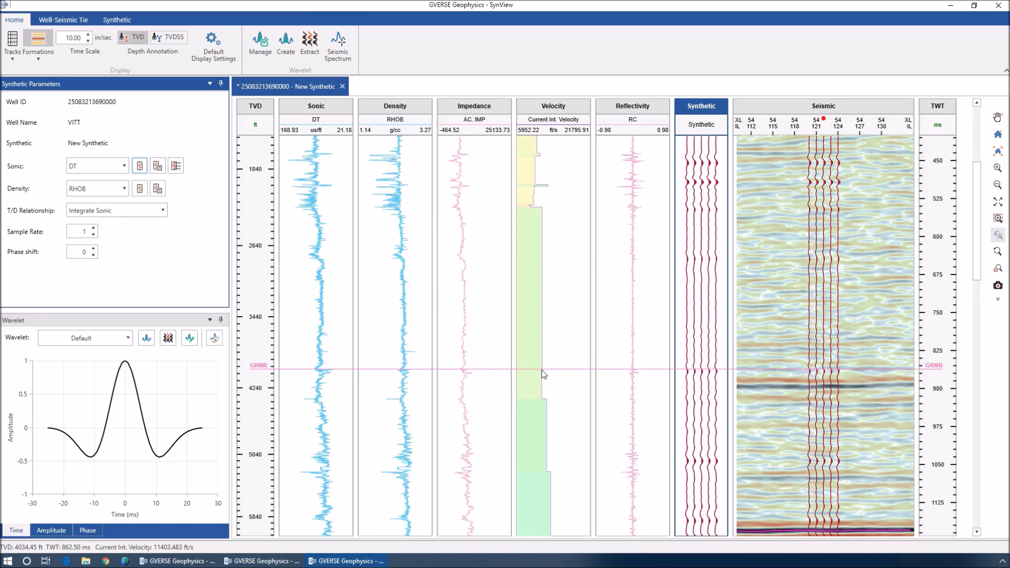
scroll(543, 374, down, 1)
scroll(543, 374, down, 1)
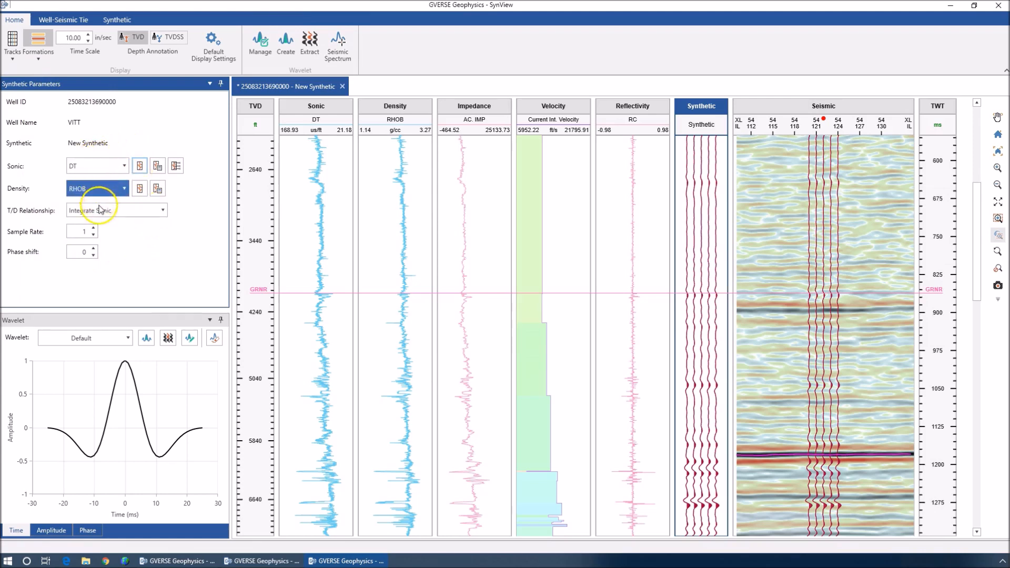
click(60, 318)
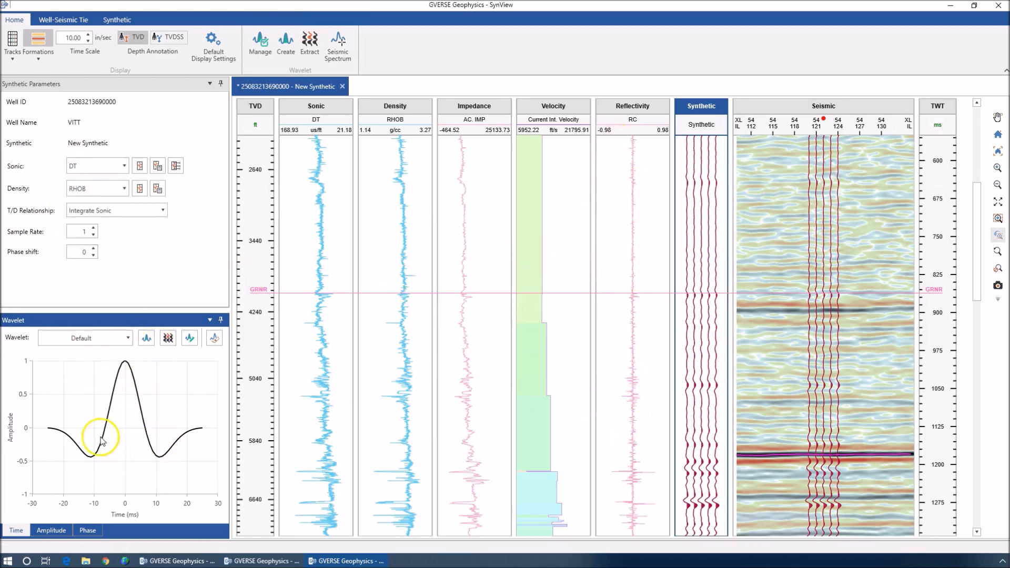
click(694, 299)
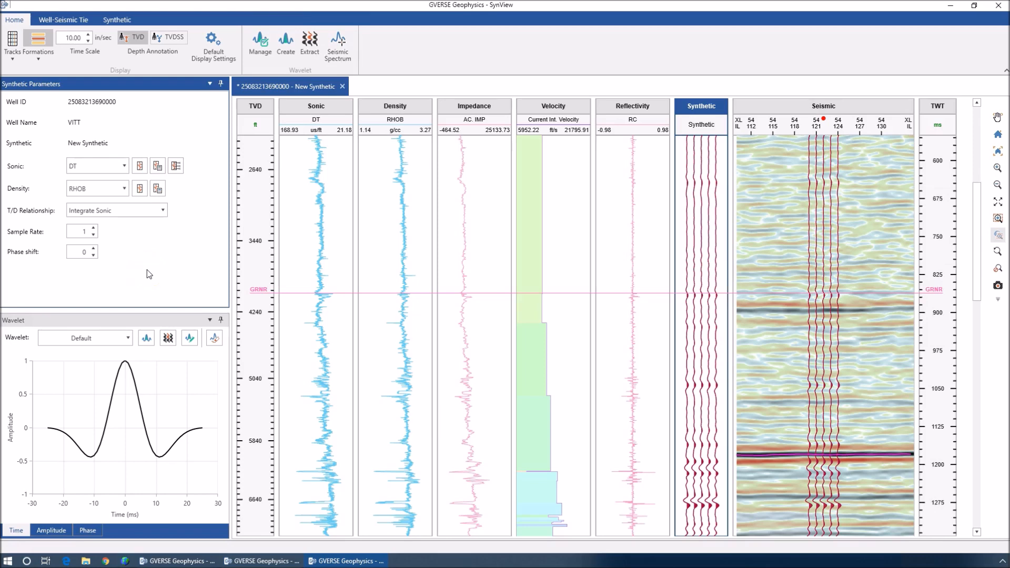
Run a Despiking process on the DT sonic log with an operator length of 5 ft and compare the curves
click(139, 166)
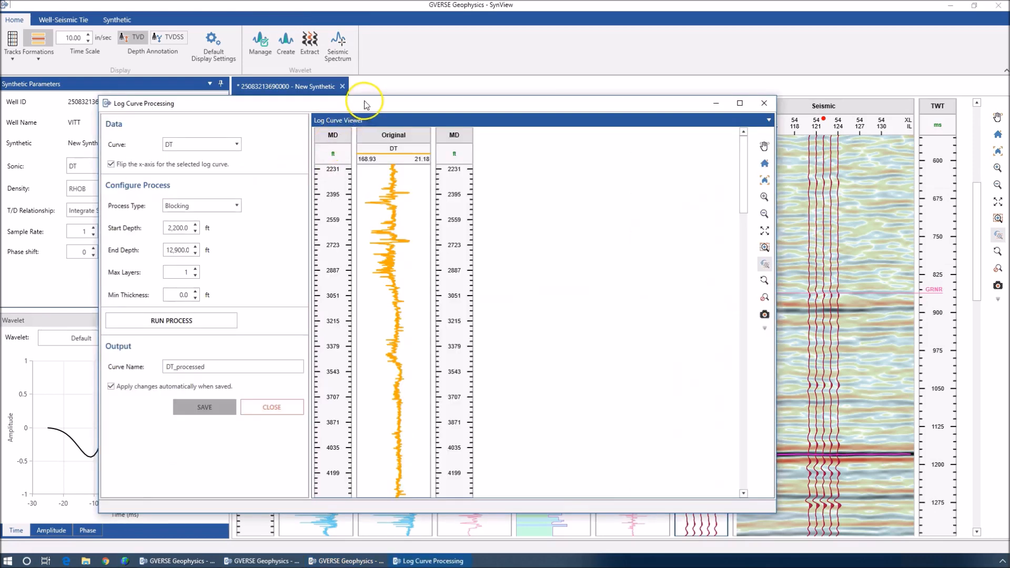
double_click(364, 96)
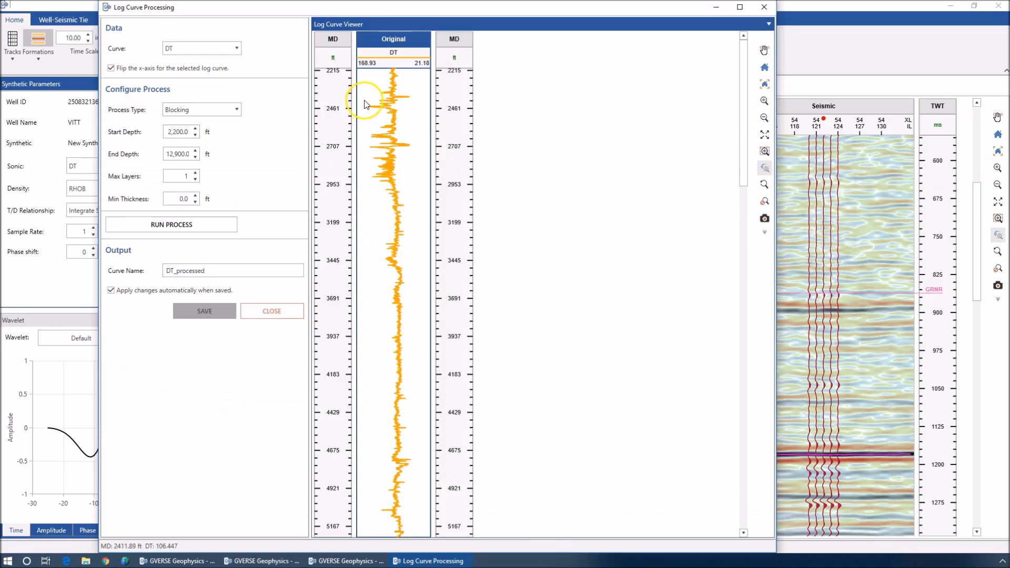
click(234, 109)
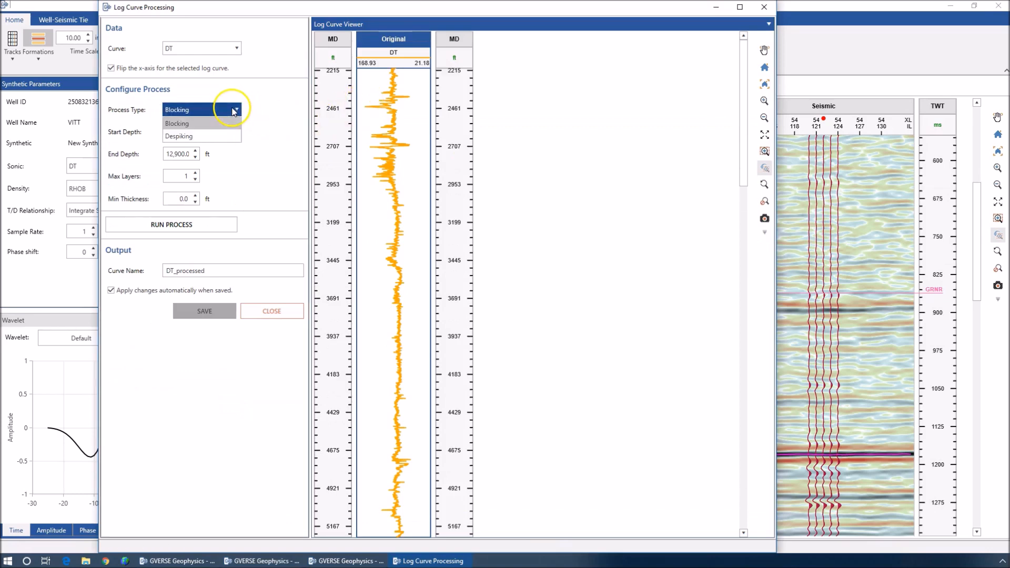
click(227, 138)
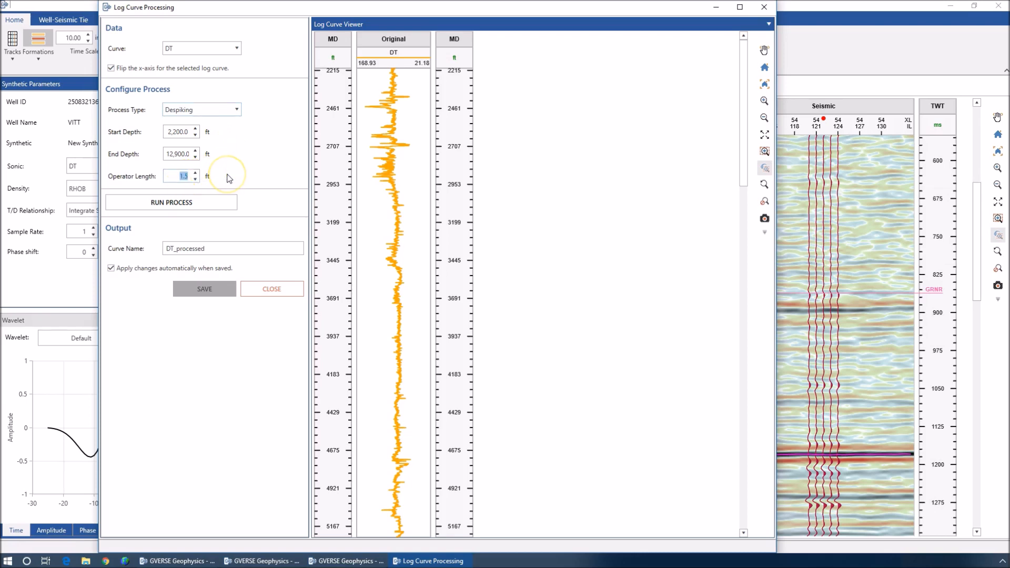
text(5)
click(225, 201)
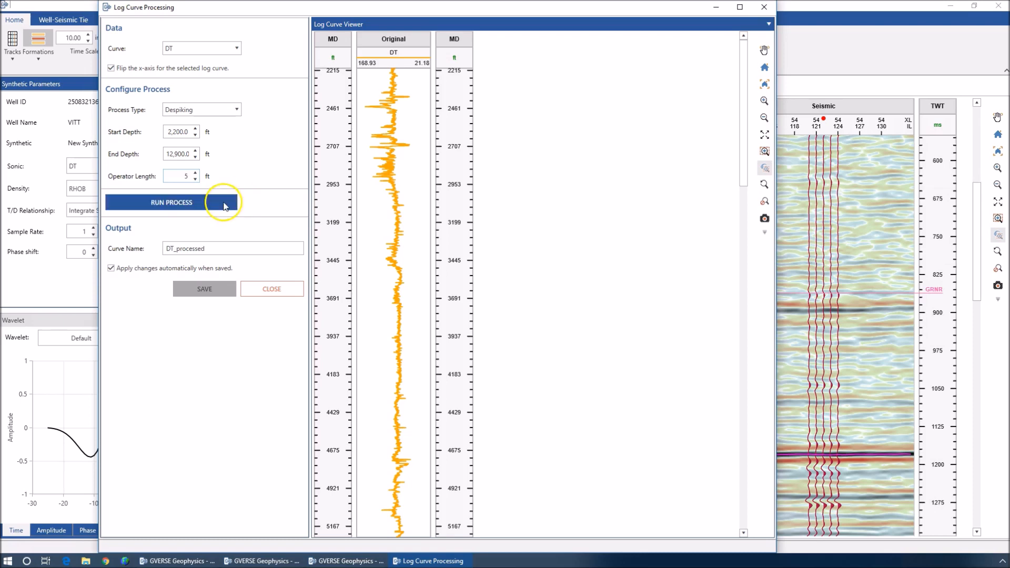
drag(740, 169, 740, 120)
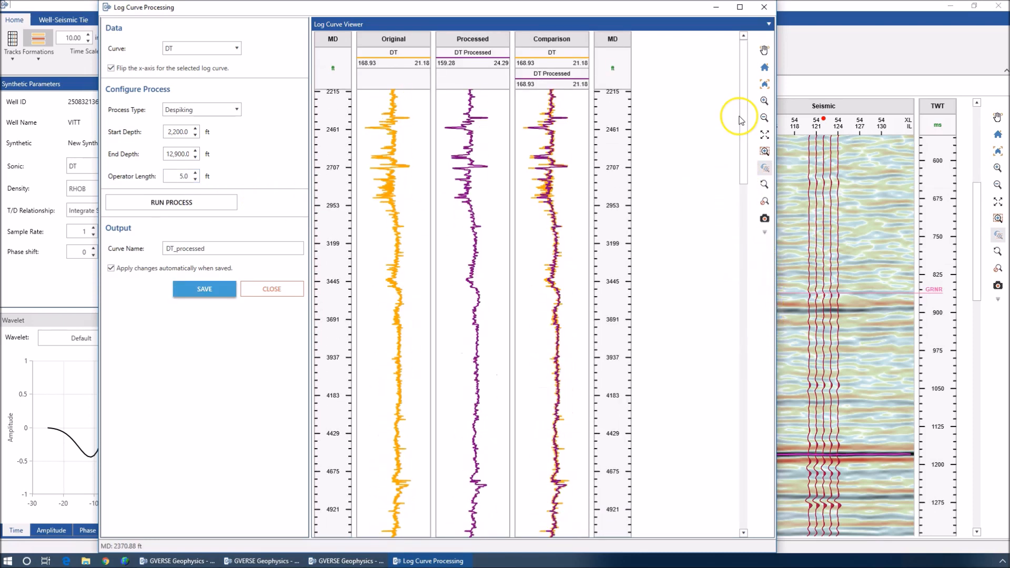
Rerun the despiking with a 15 ft operator length and save the processed sonic curve as DT_smooth
double_click(185, 177)
text(15)
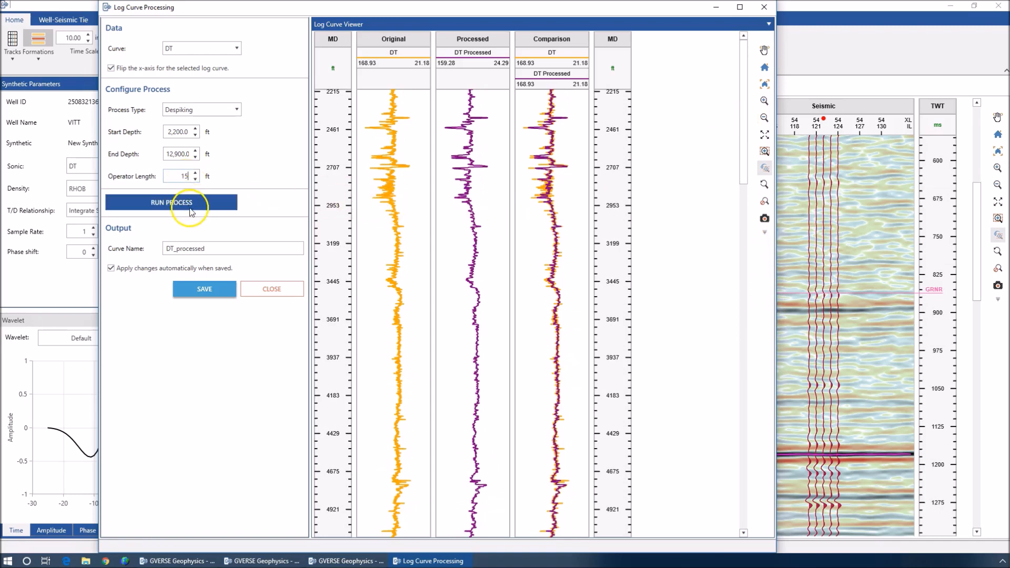
click(214, 197)
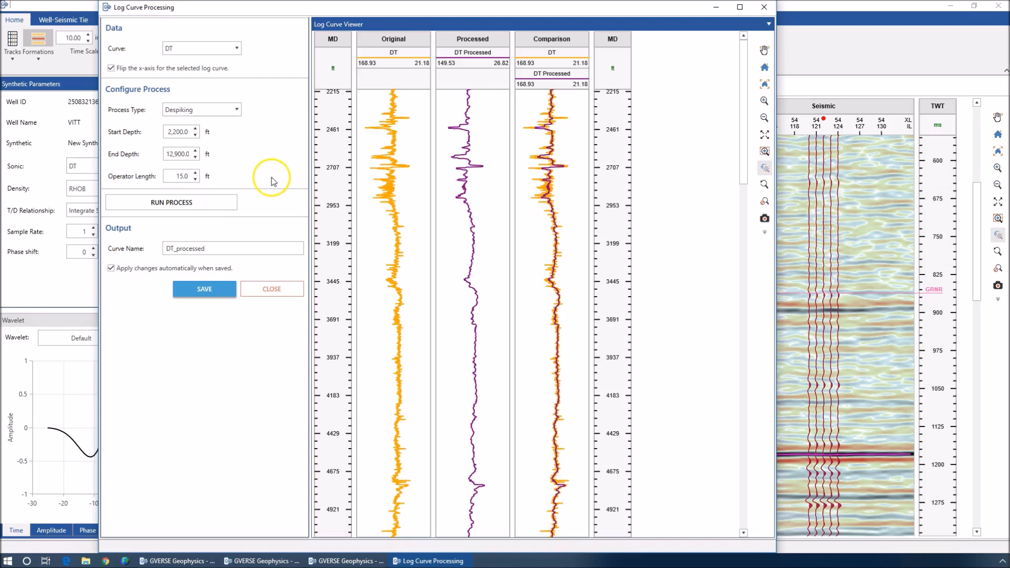
double_click(189, 249)
text(_smooth)
click(198, 287)
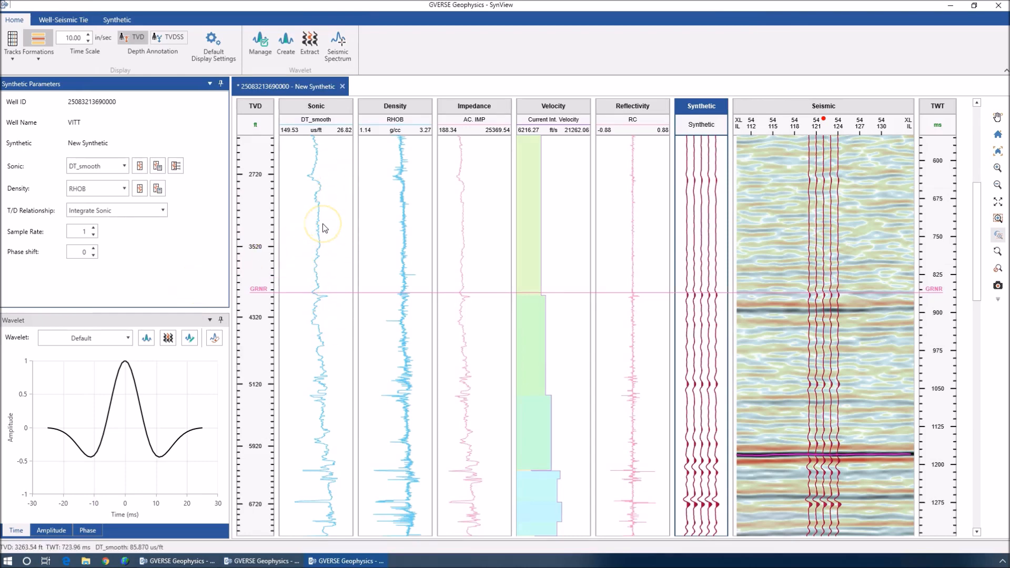
Run a Blocking process on the DT_smooth sonic curve with a maximum of 10 layers
click(132, 163)
double_click(339, 118)
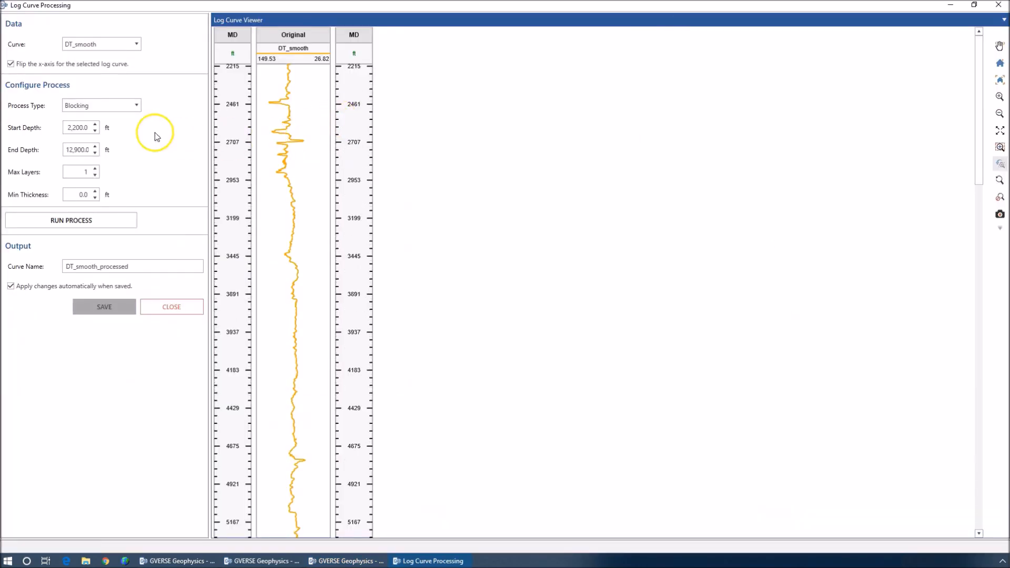
click(109, 105)
double_click(81, 173)
text(10)
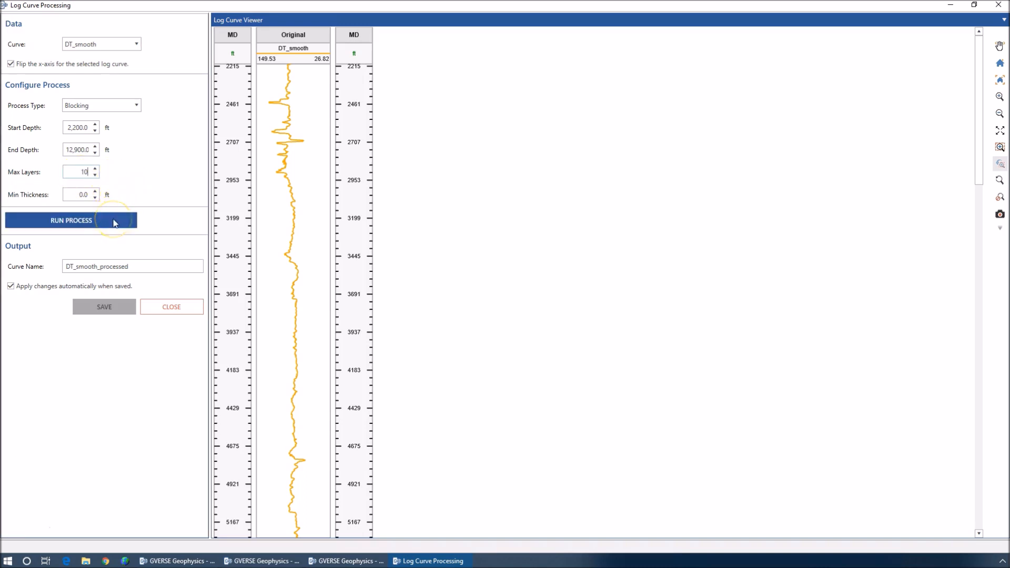
click(114, 223)
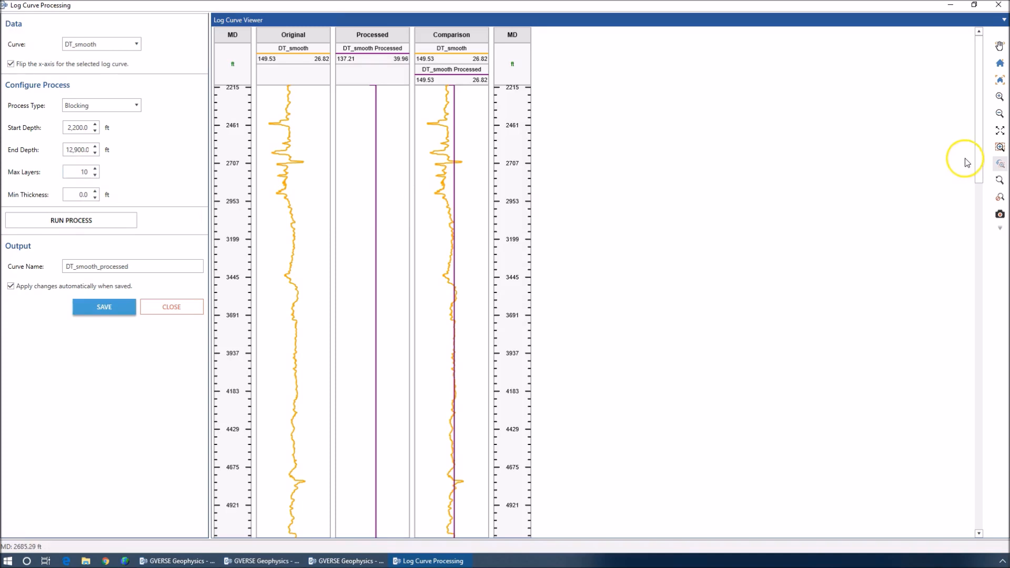
drag(979, 159, 999, 79)
Rerun the blocking with a maximum of 25 layers and a minimum thickness of 5 ft
double_click(82, 171)
text(25)
click(79, 195)
double_click(79, 195)
text(5)
click(129, 220)
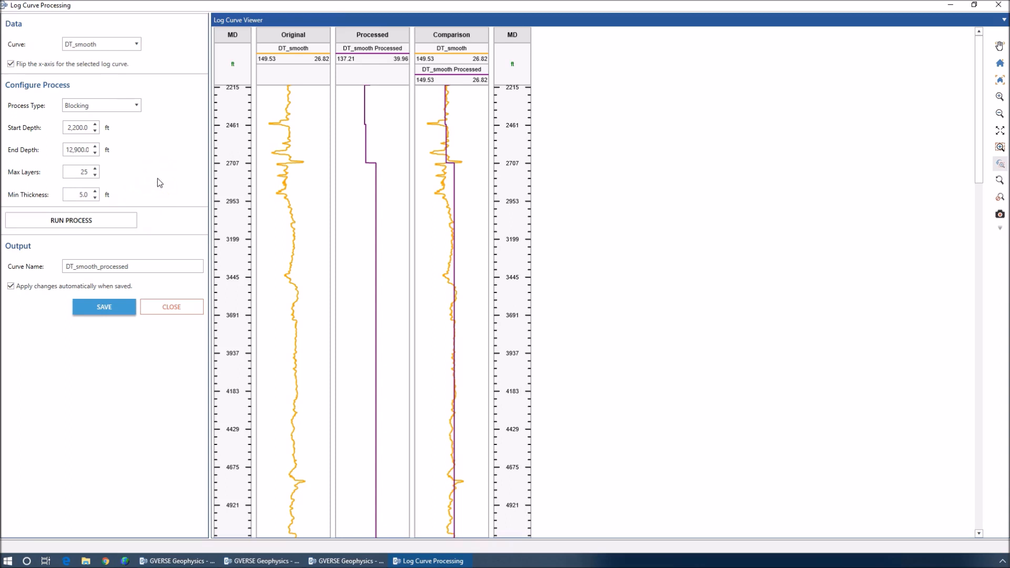
Save the blocked curve as DT_smooth_blocky and inspect it in the sonic track down past the CRLS top
double_click(126, 267)
text(blocky)
click(105, 307)
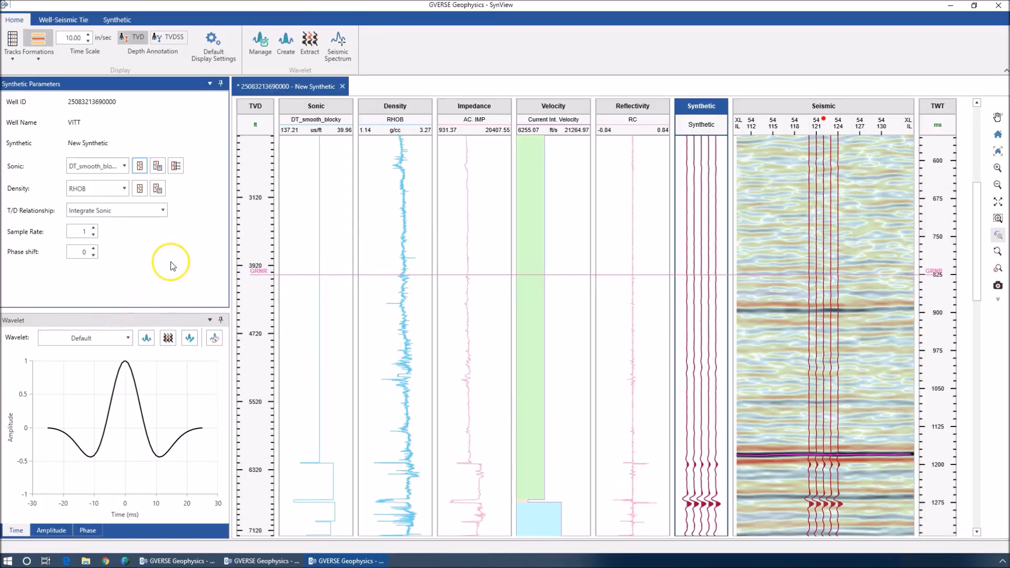
click(108, 166)
click(109, 166)
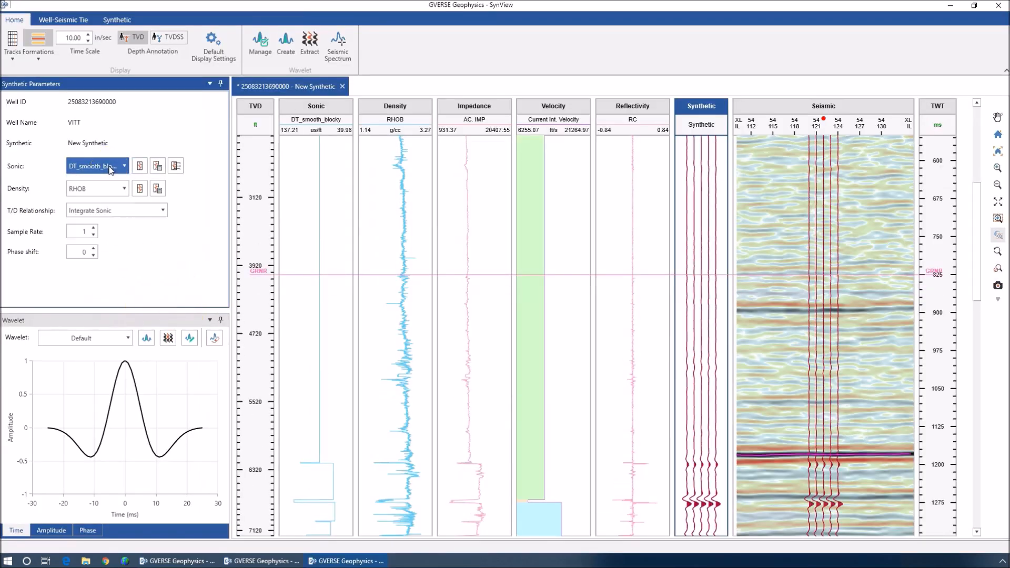
scroll(311, 326, down, 3)
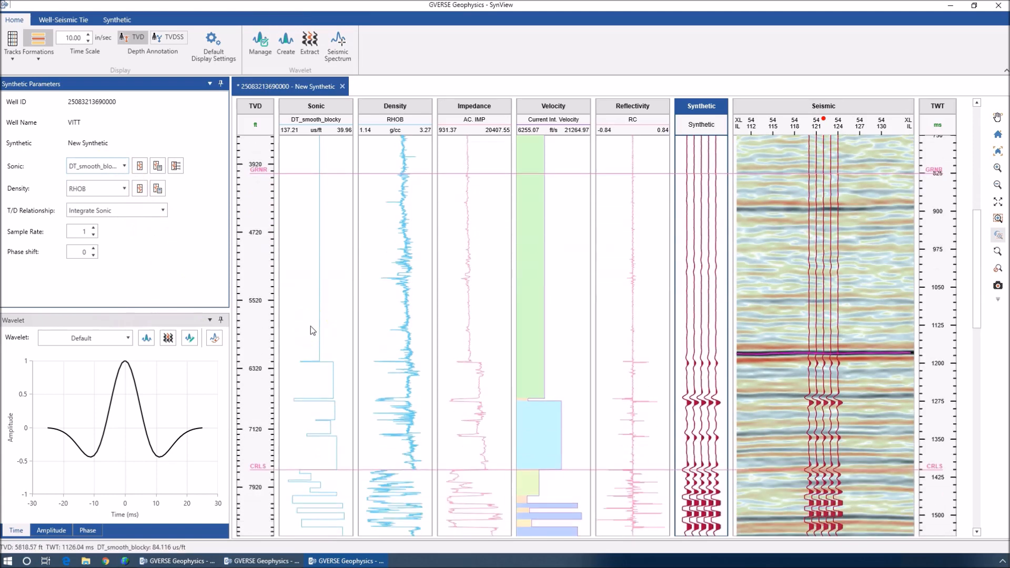
View the log curve processing options for the RHOB density log and close them without processing
click(140, 192)
click(231, 235)
click(233, 243)
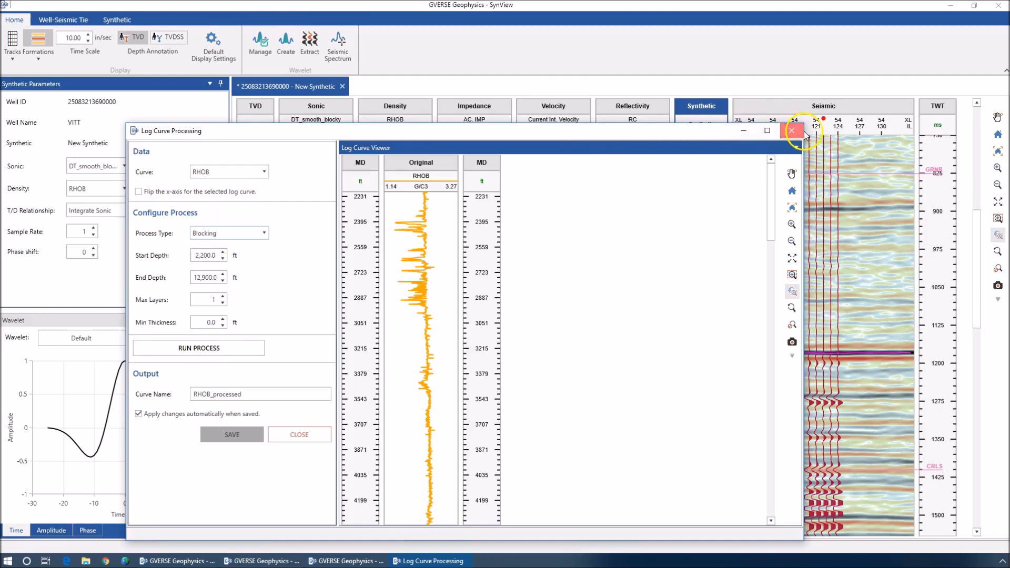
click(794, 130)
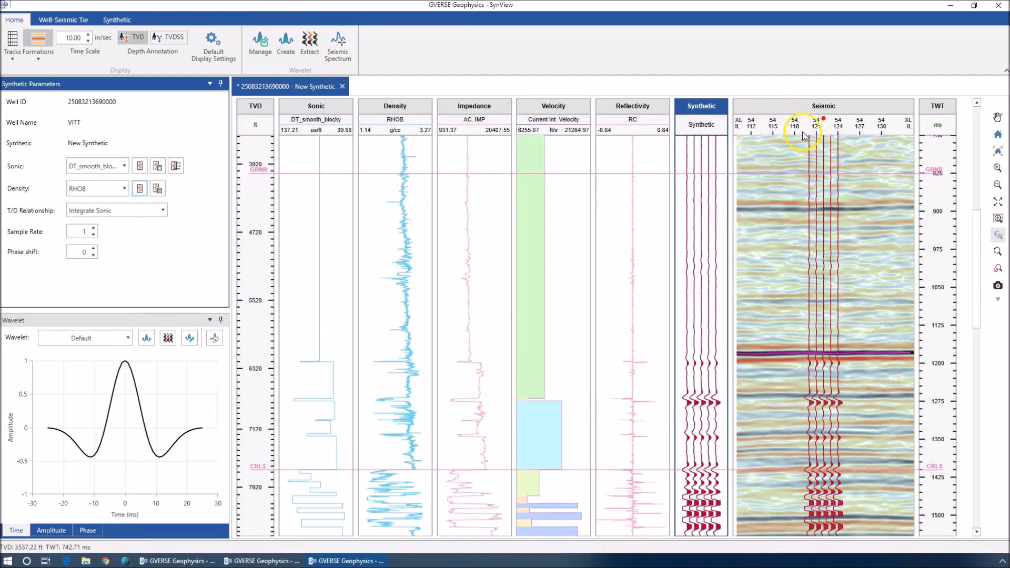
Set the synthetic's sonic log back to the original DT curve
click(172, 177)
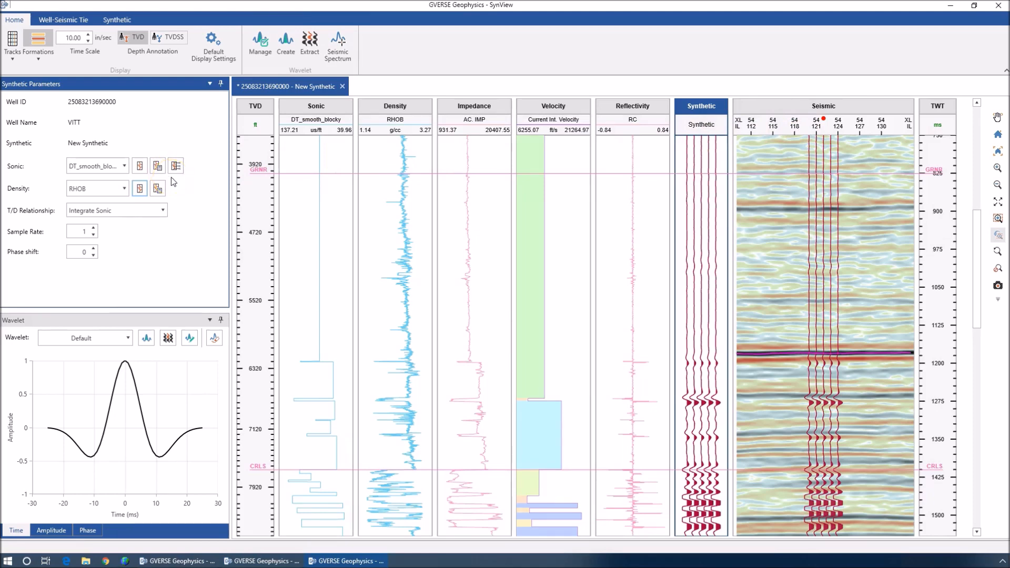
click(124, 166)
click(128, 255)
drag(128, 255, 118, 198)
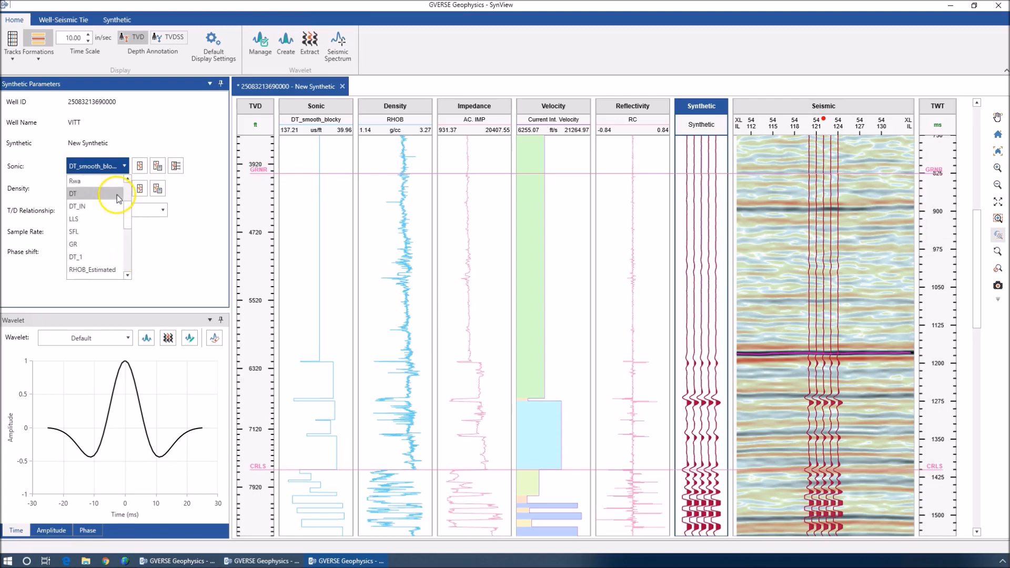
click(119, 195)
Calibrate the DT sonic against the Synthetic Demo checkshot using the Linear Blockshift method
click(175, 165)
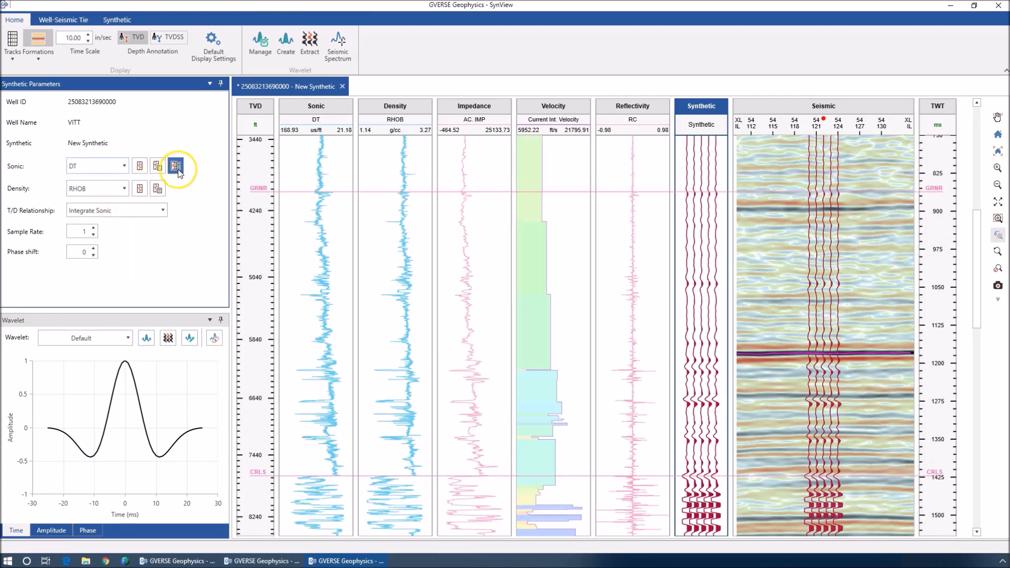
click(153, 86)
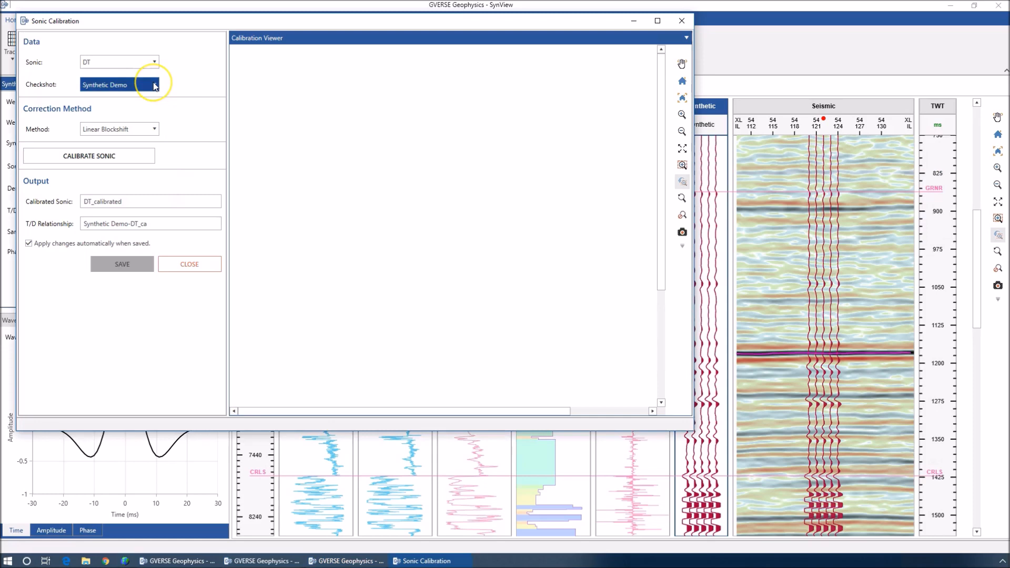
click(155, 85)
double_click(237, 21)
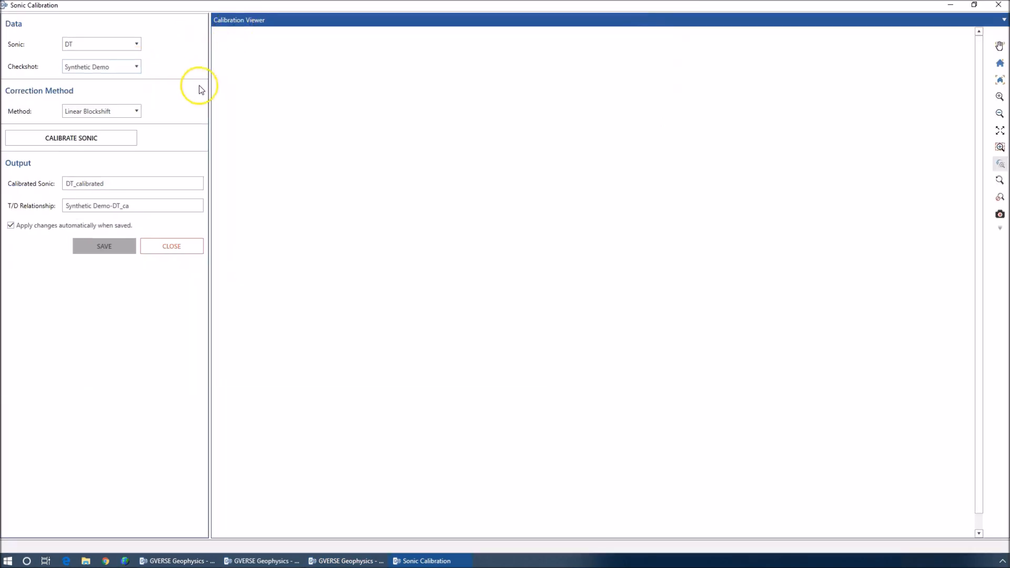
click(117, 66)
click(117, 68)
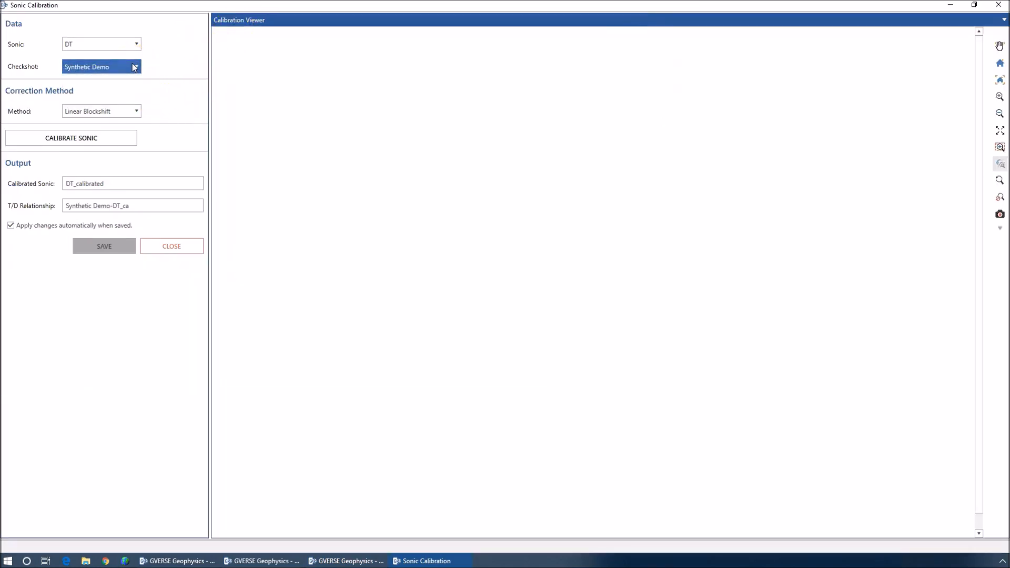
click(125, 139)
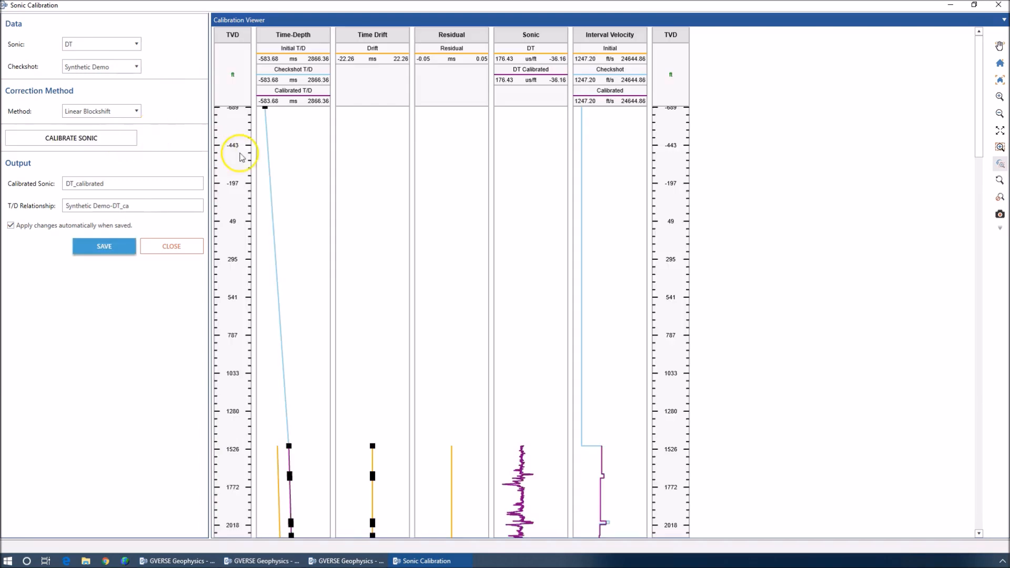
Review the calibrated time-depth, drift, residual, sonic and velocity tracks, and close the calibration discarding its changes
scroll(314, 245, down, 10)
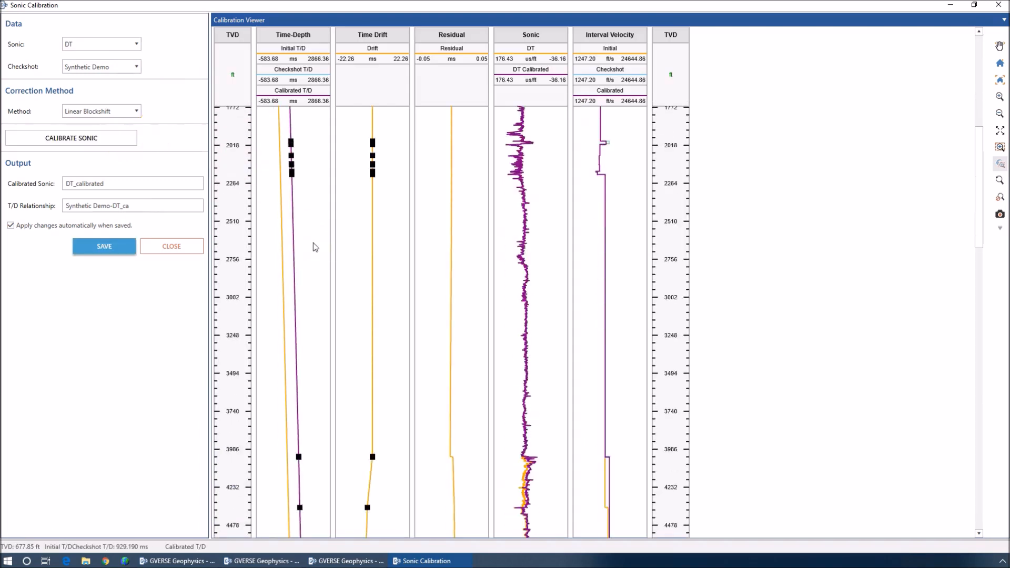
scroll(314, 245, down, 5)
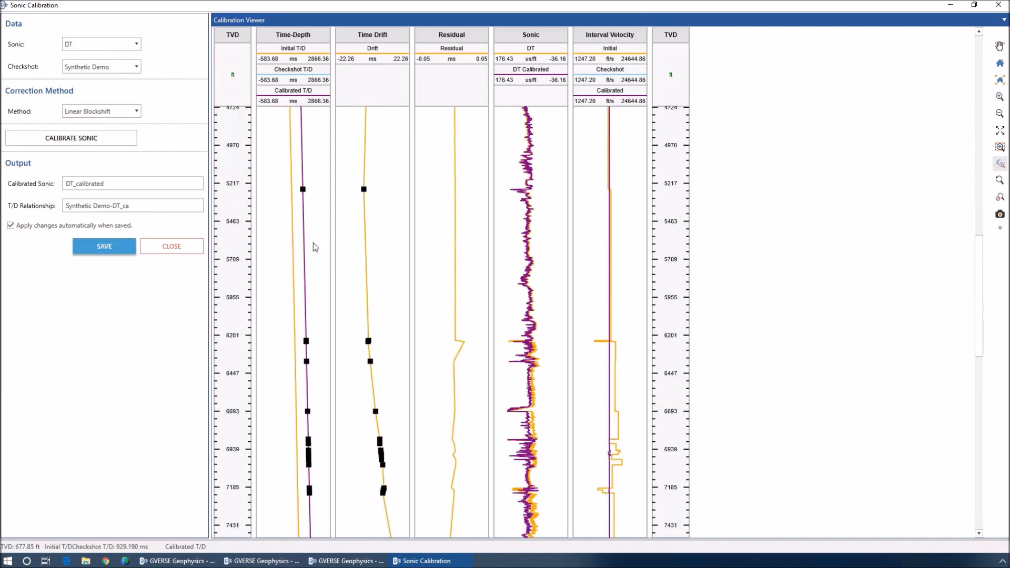
scroll(313, 243, up, 2)
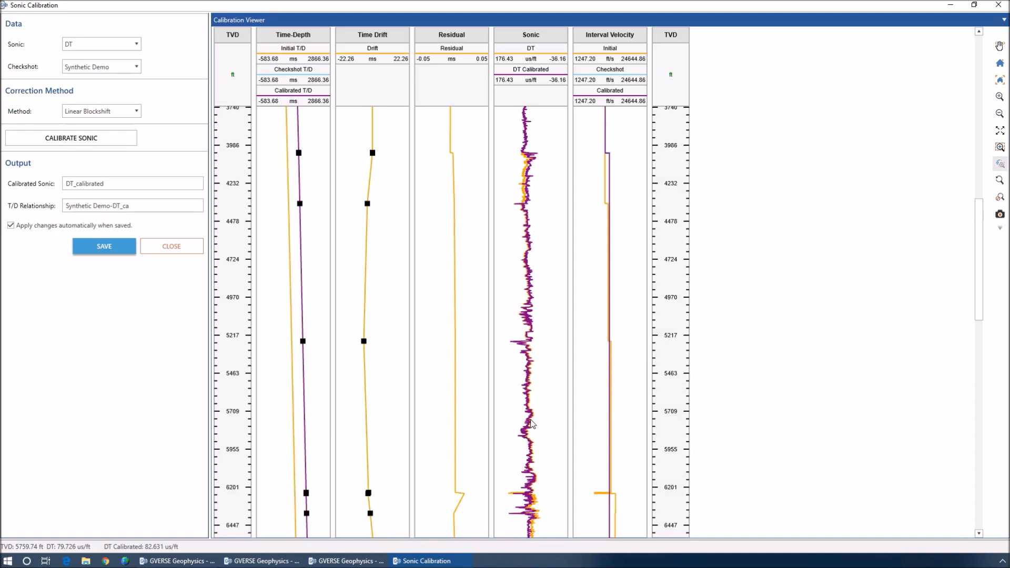
scroll(532, 425, up, 1)
scroll(533, 424, up, 2)
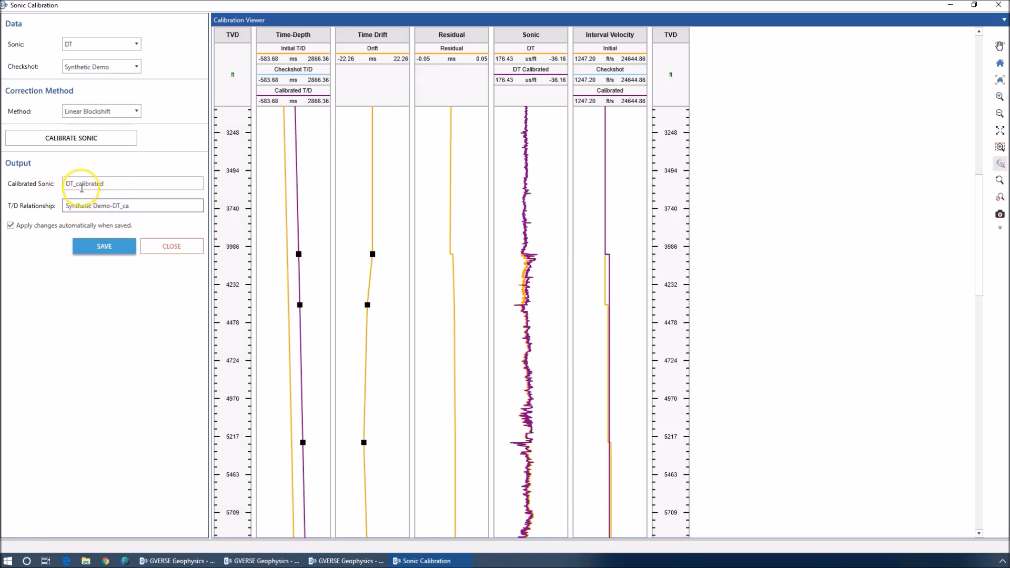
click(176, 247)
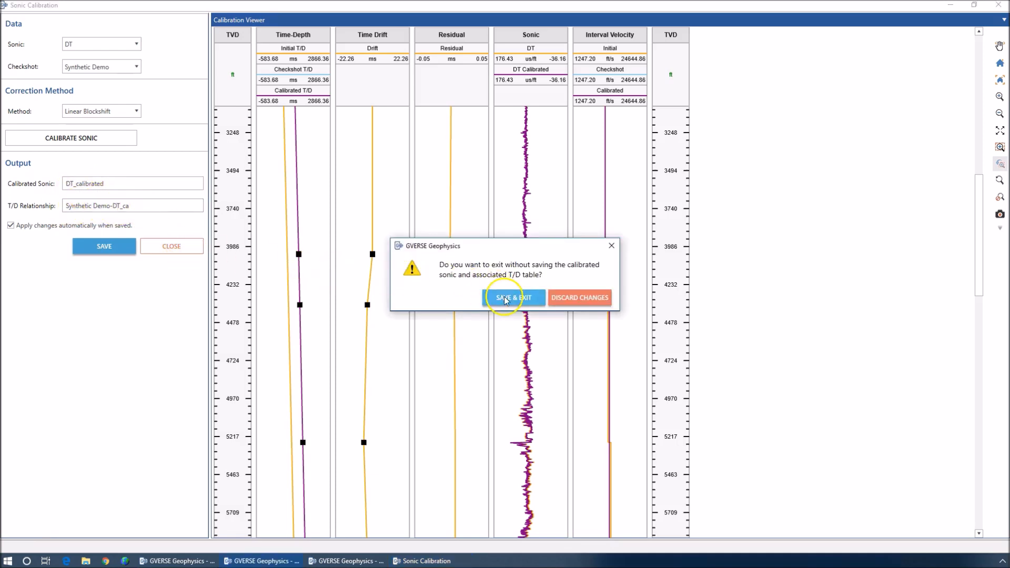
click(563, 302)
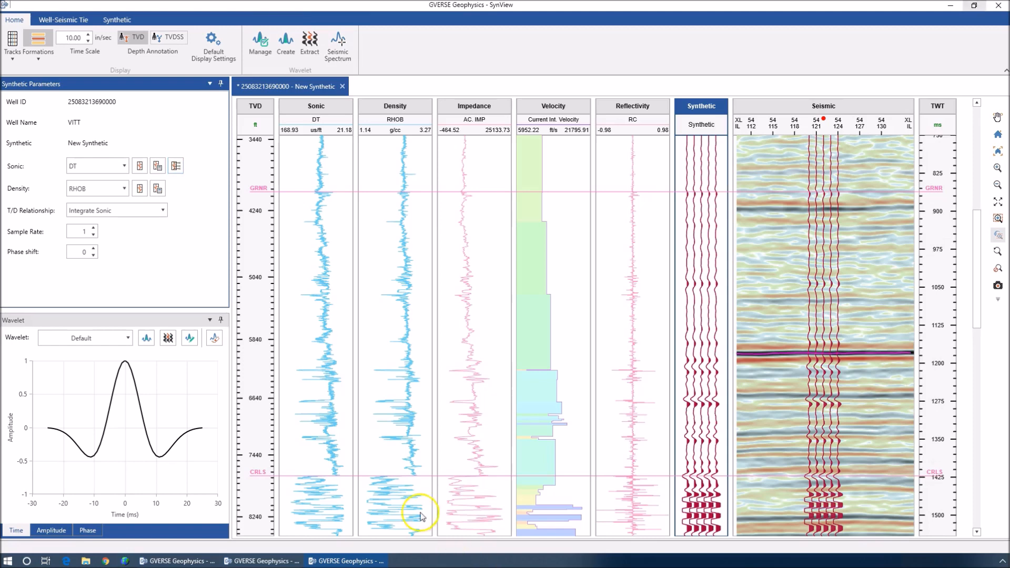
Look through the wavelets available for the synthetic and keep Default selected
click(141, 401)
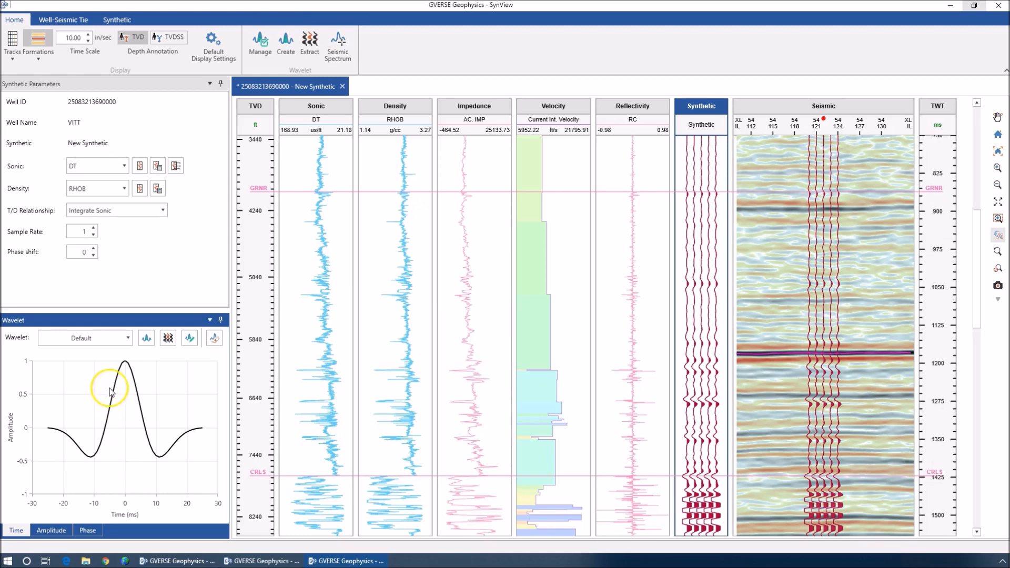
click(111, 340)
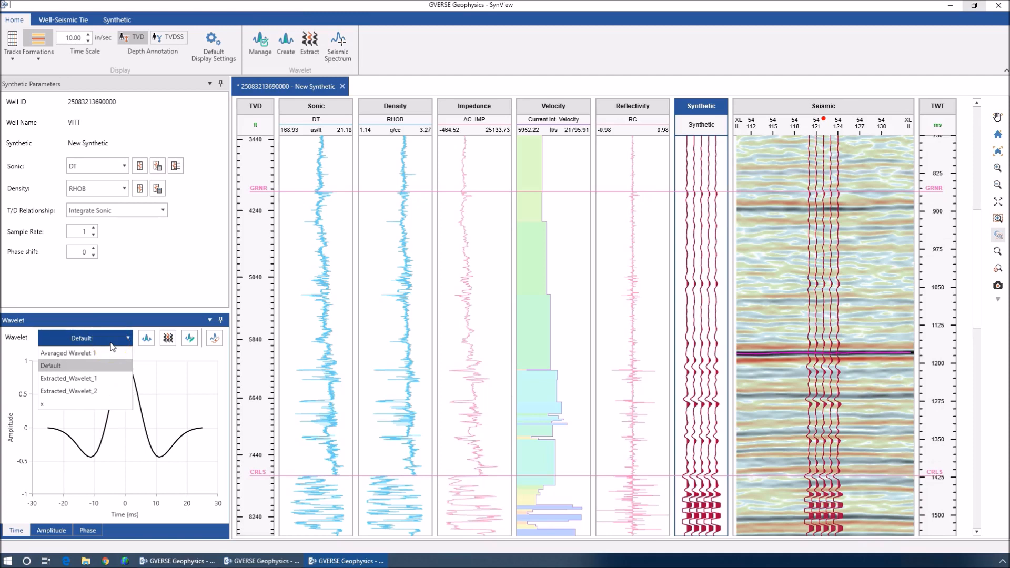
click(105, 366)
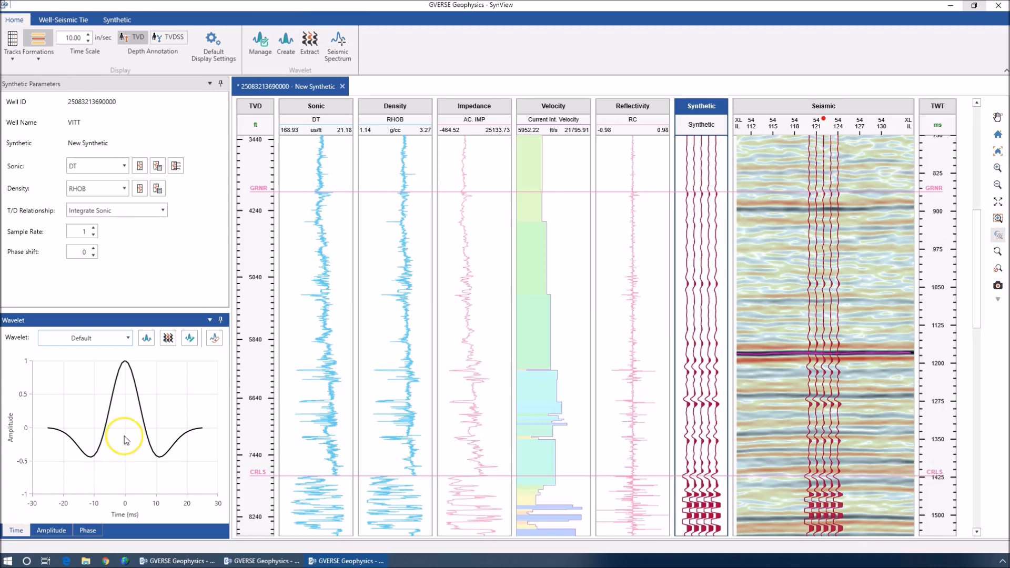
Create a Butterworth wavelet named bttrwth with the default frequencies and set it as the active wavelet
click(146, 338)
click(541, 214)
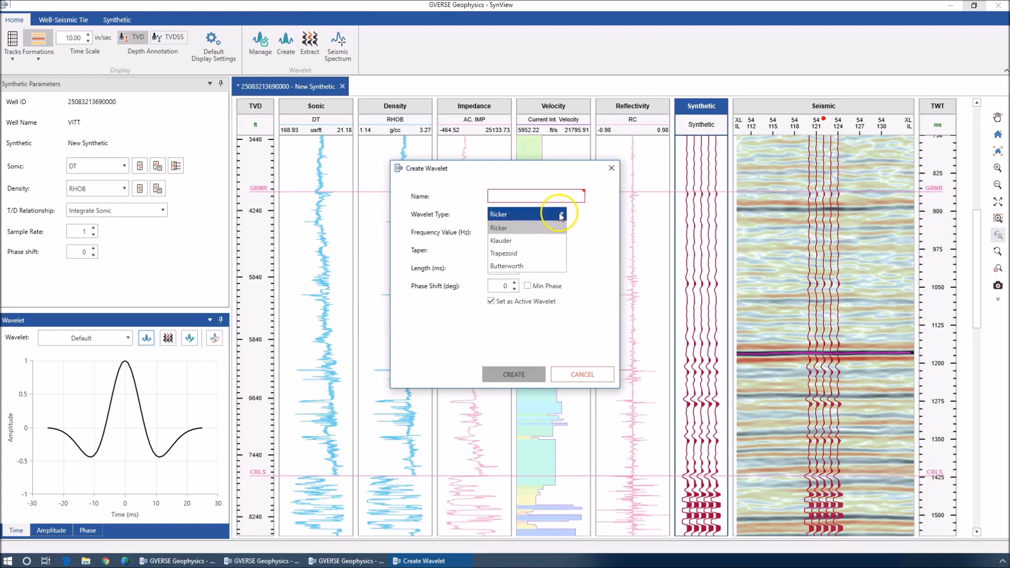
click(530, 265)
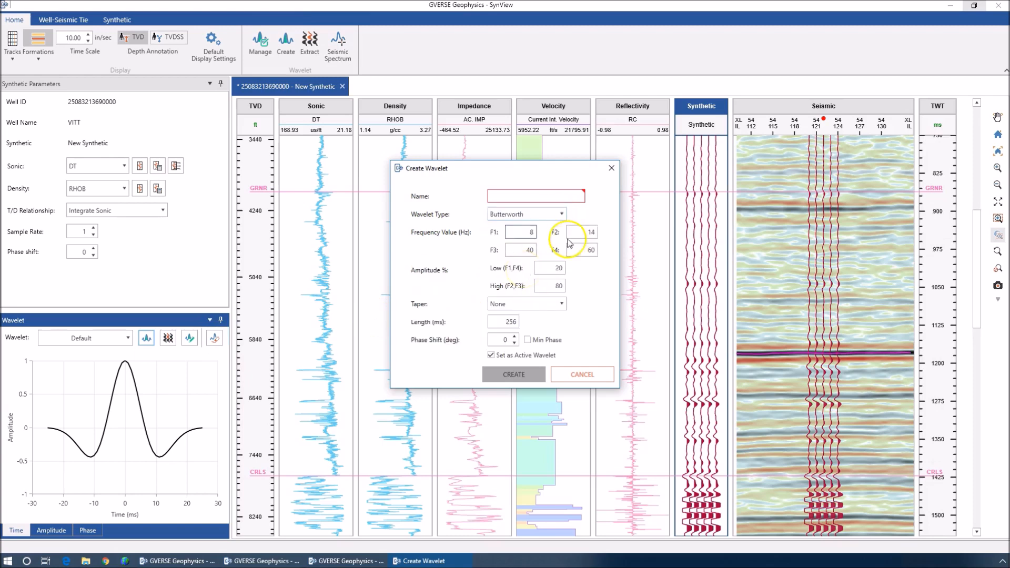
click(497, 197)
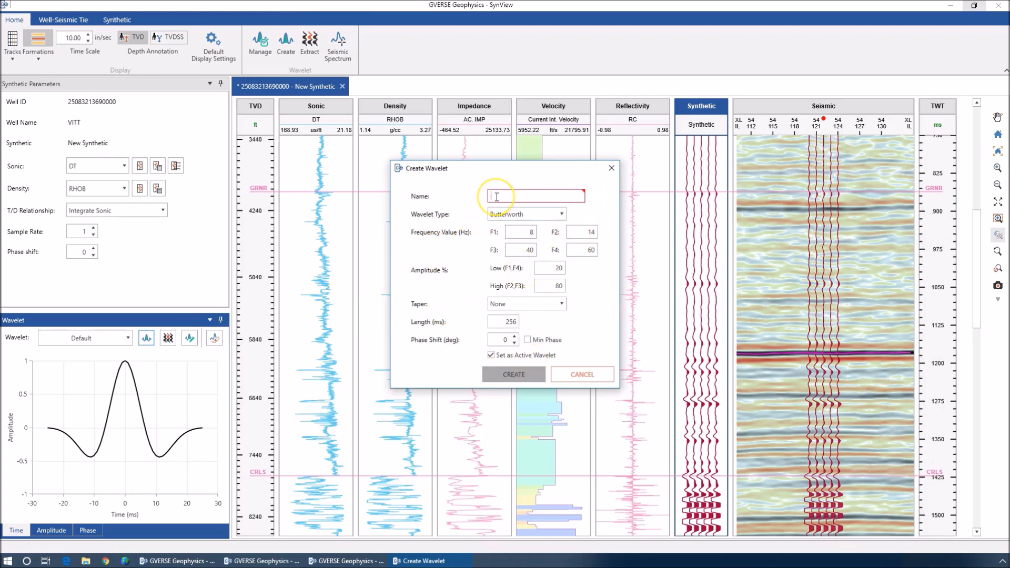
text(bttrwth)
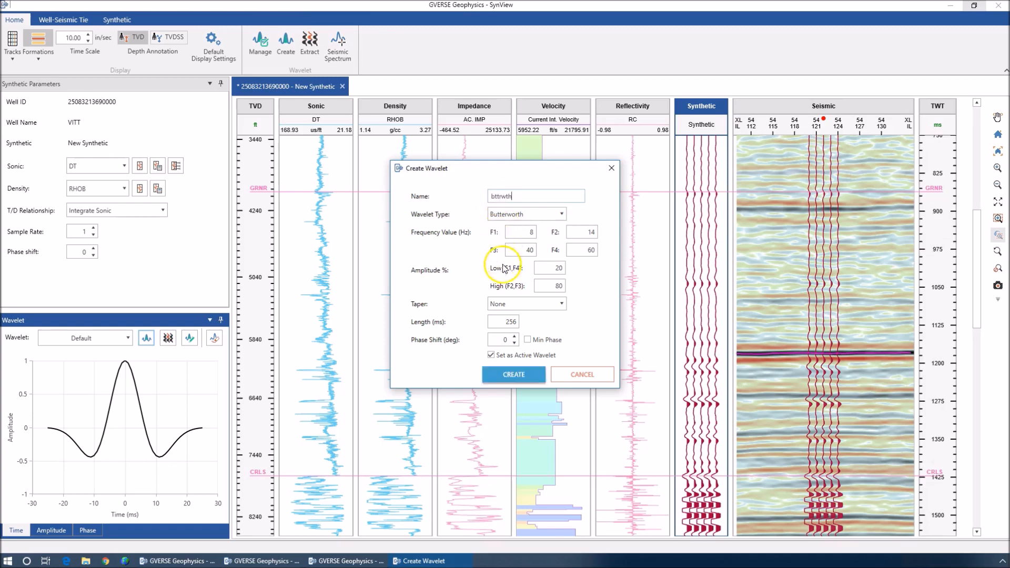
click(504, 377)
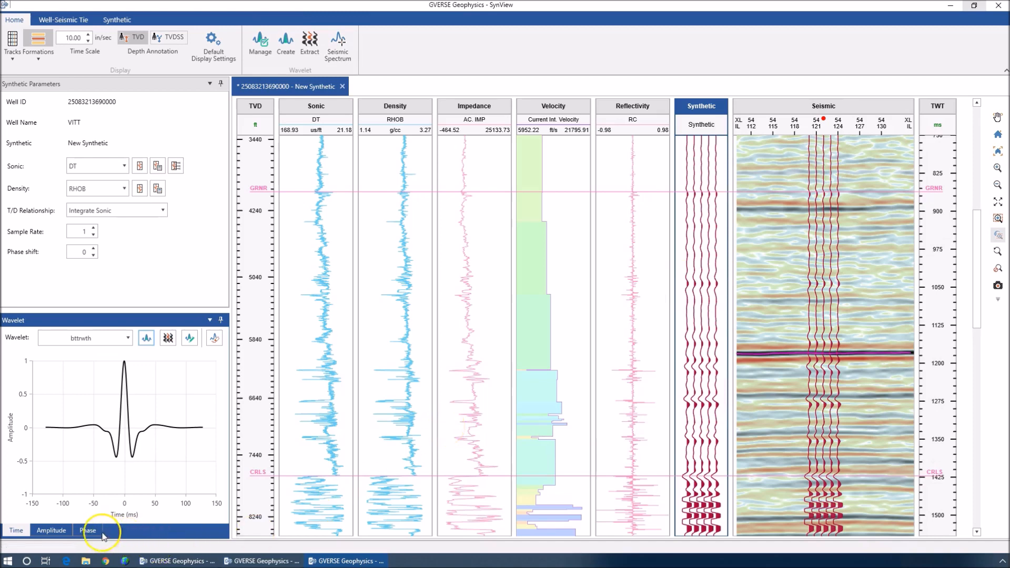
View the bttrwth wavelet's amplitude and phase spectra, and return to its time response
click(64, 533)
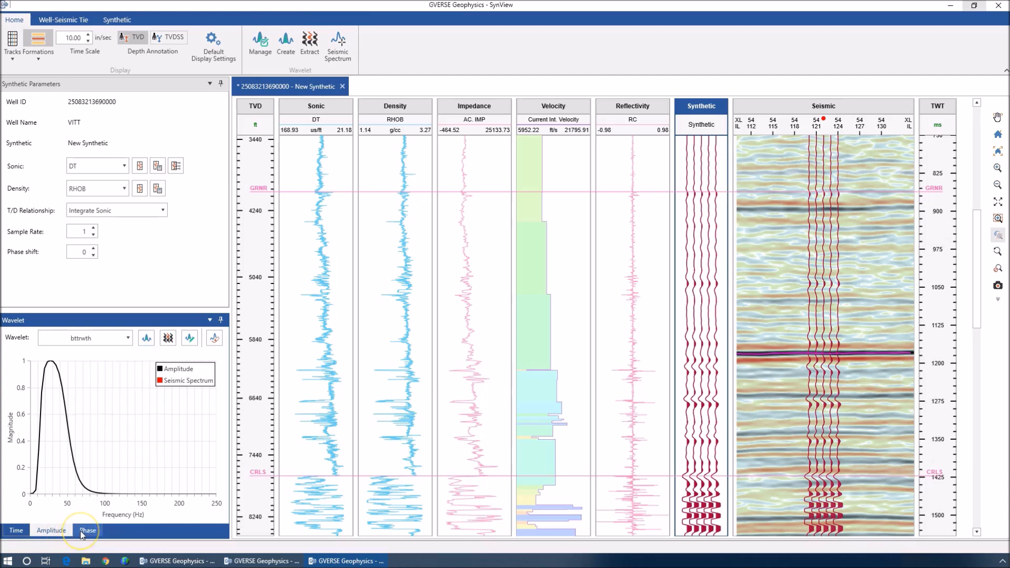
click(82, 532)
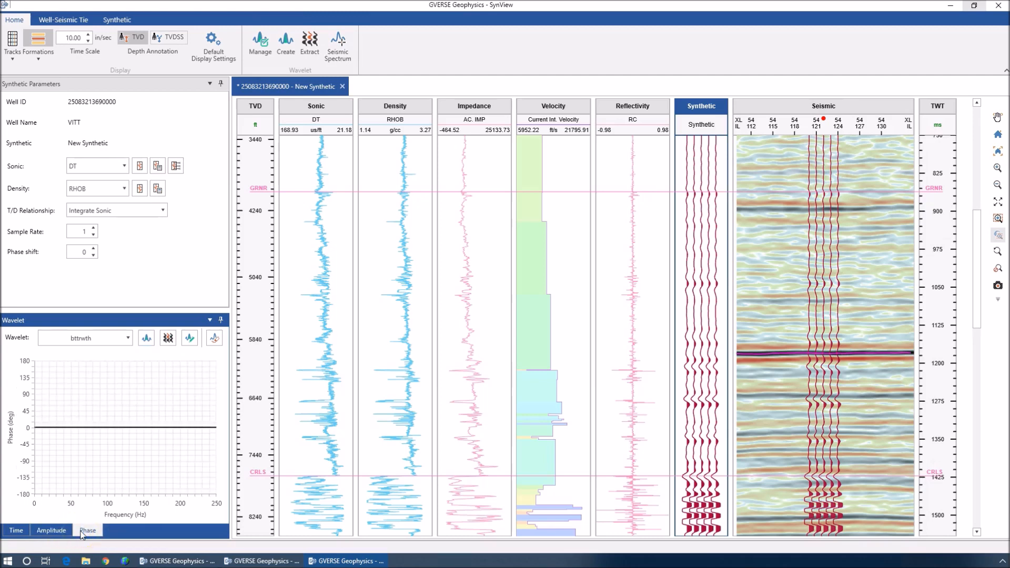
click(16, 530)
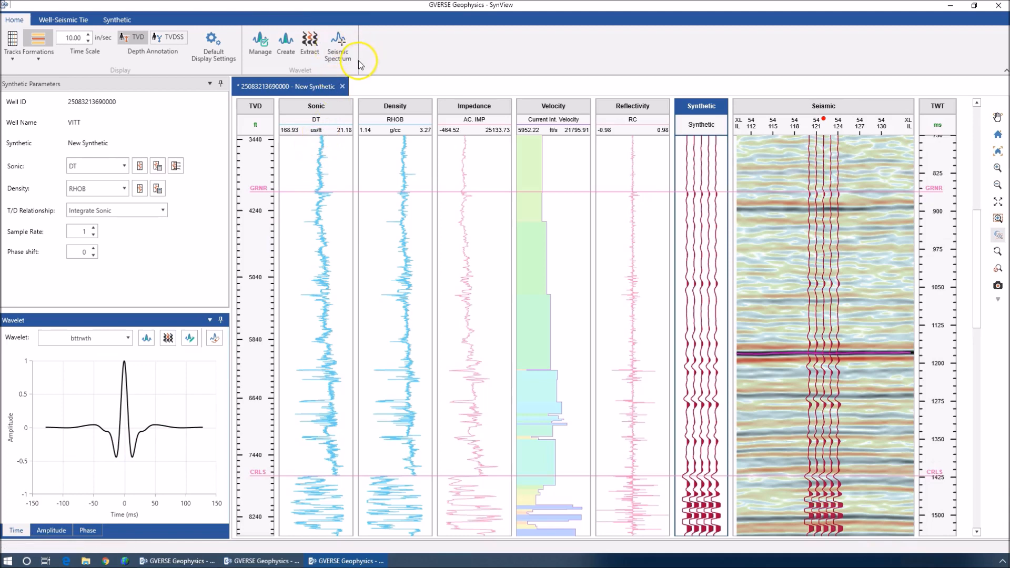
Compute the seismic spectrum across the strong reflector just above 1200 ms, and switch the wavelet back to Default to compare amplitude spectra
click(344, 52)
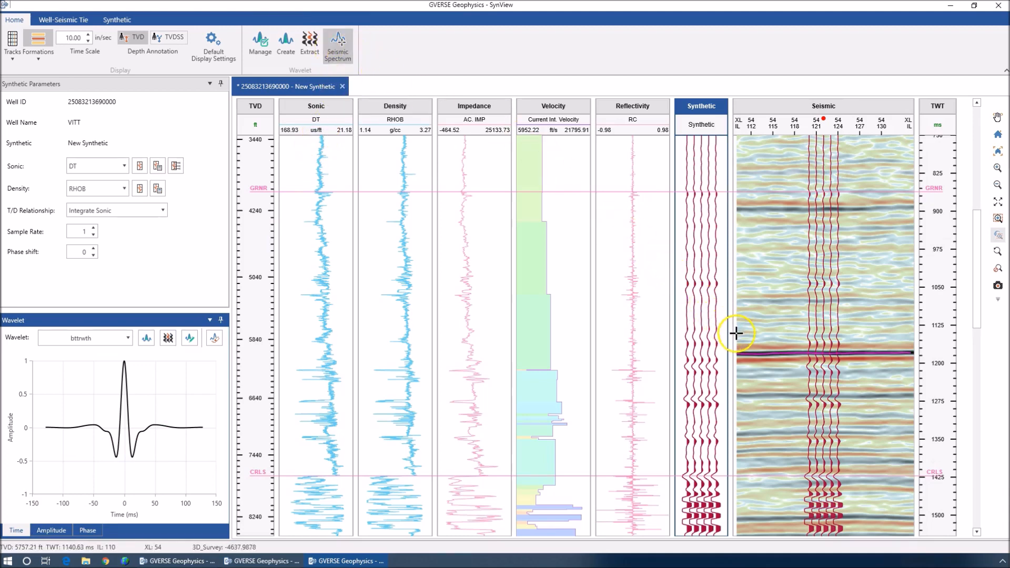
drag(737, 332, 915, 373)
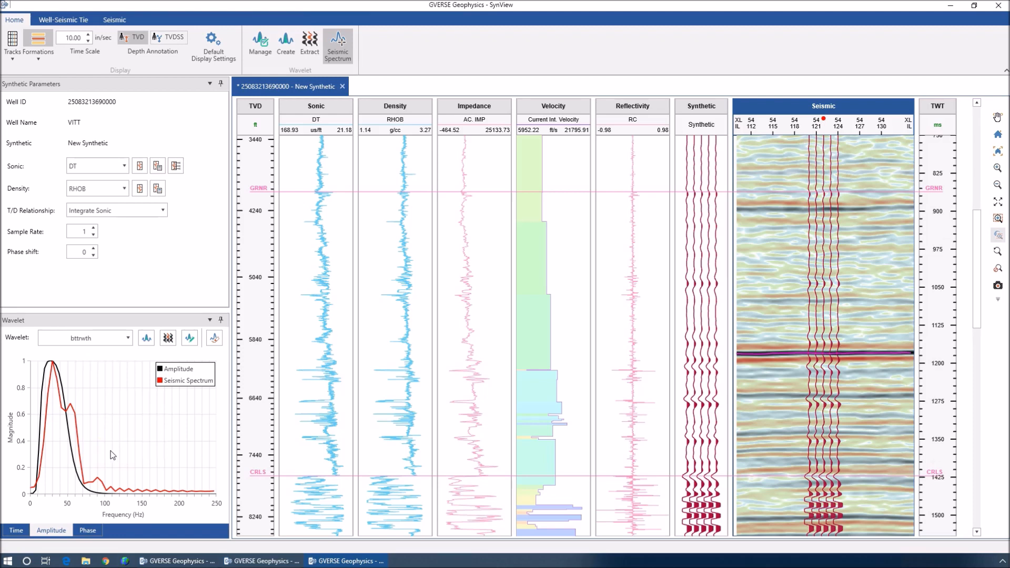
click(112, 338)
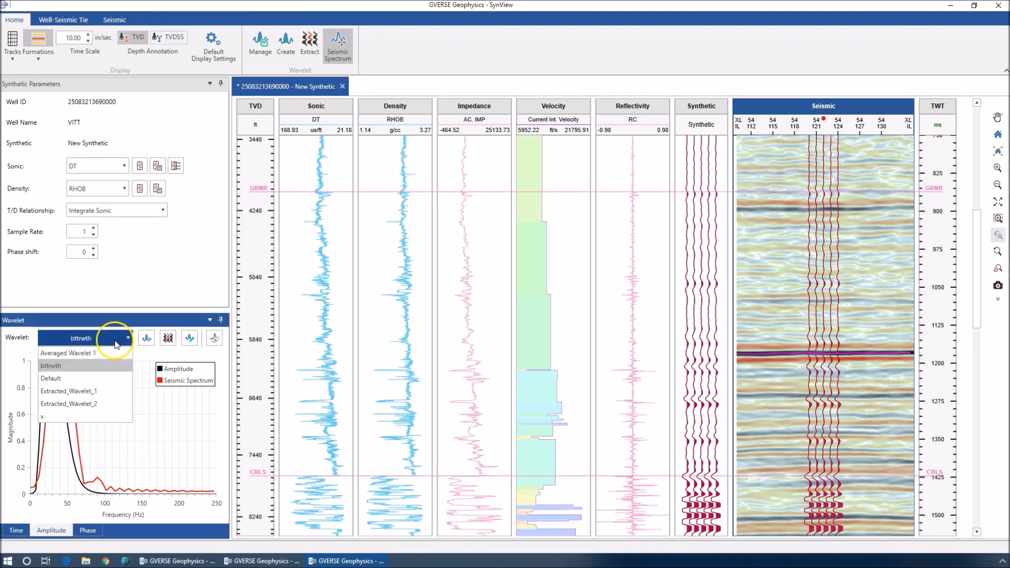
click(104, 380)
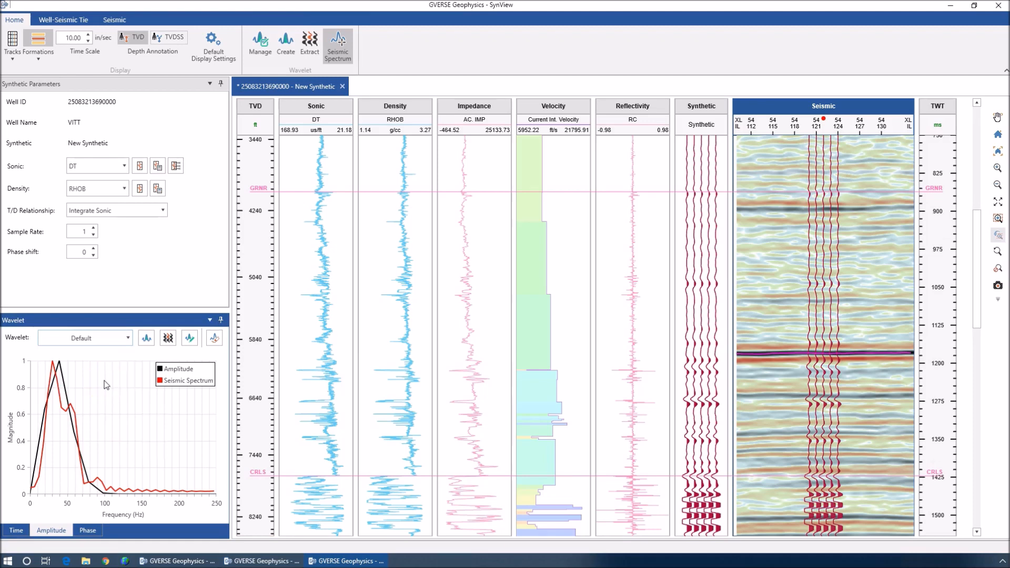
click(19, 531)
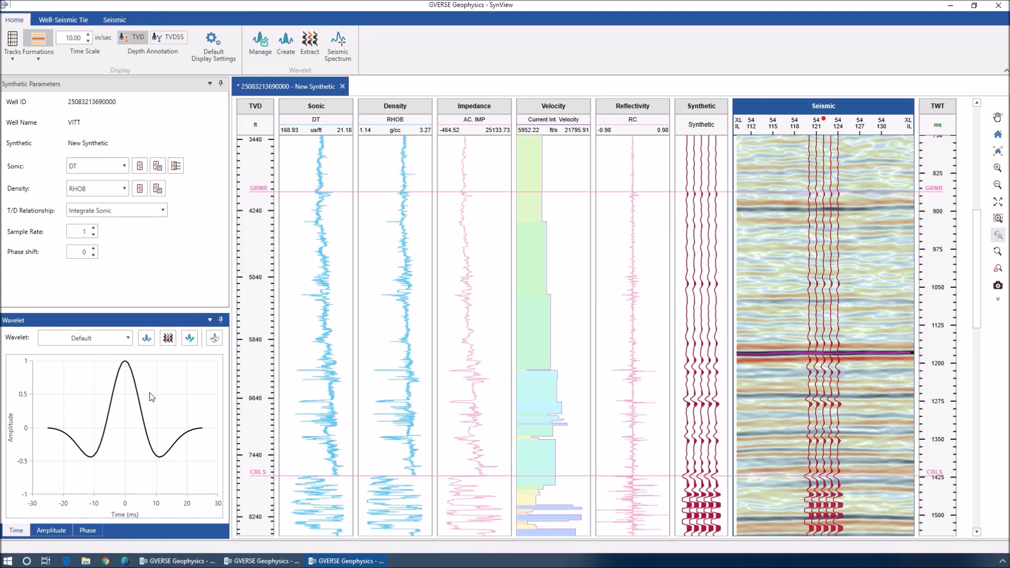
Start a statistical wavelet extraction in a maximized window, with 3D Seismic as source and the 3D_Survey orig volume
click(167, 339)
double_click(301, 132)
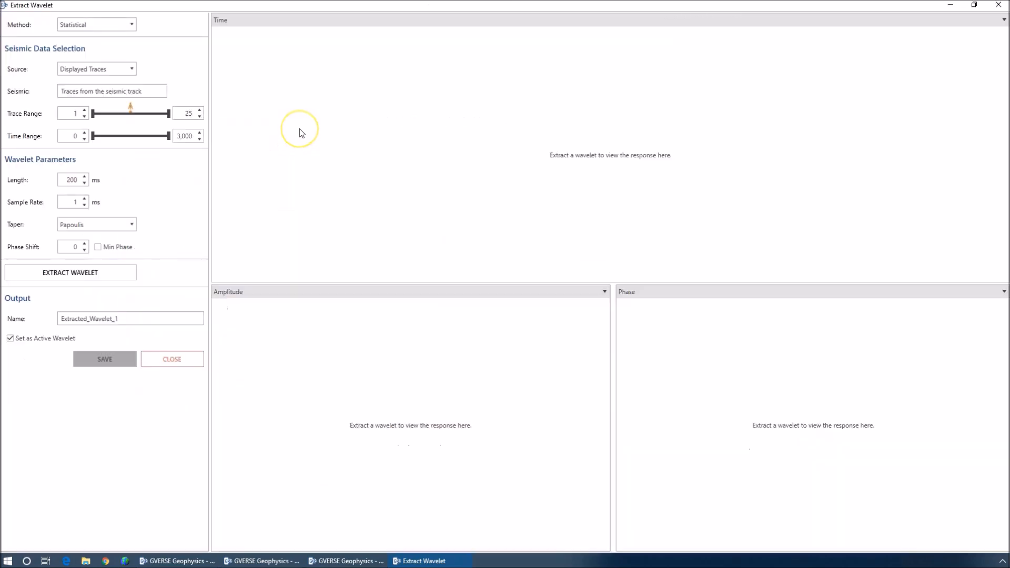
click(295, 131)
click(72, 69)
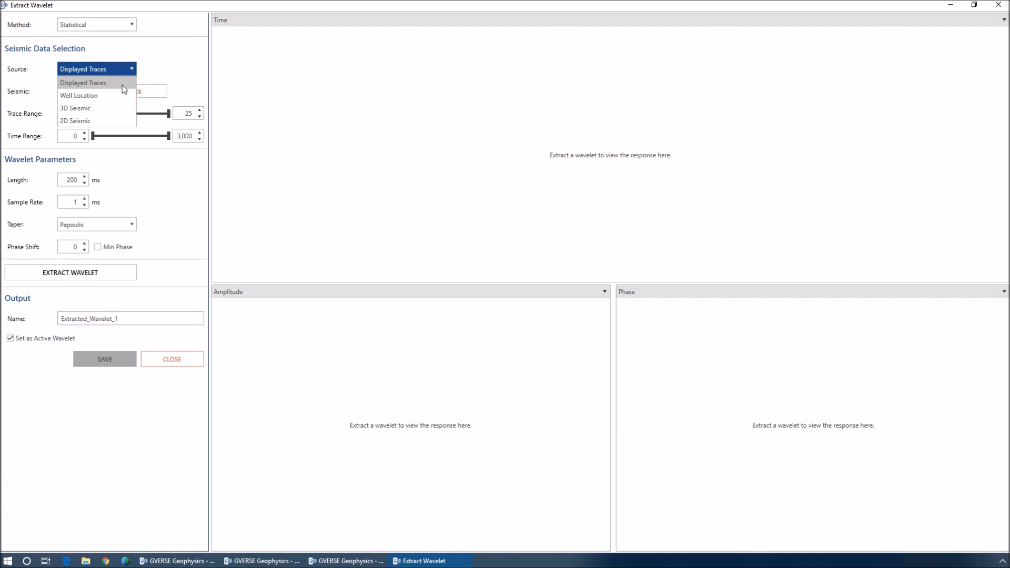
click(125, 111)
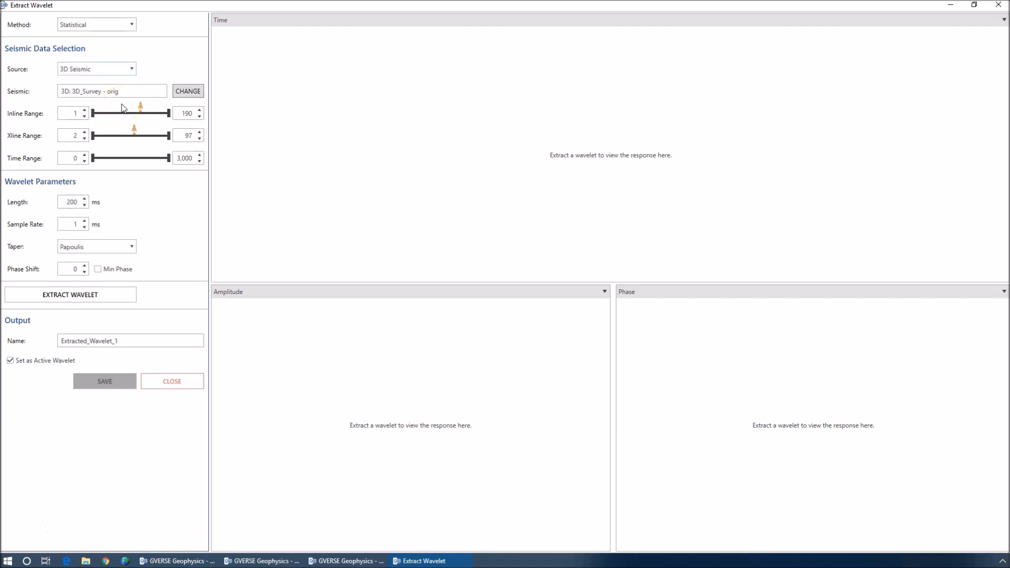
click(191, 93)
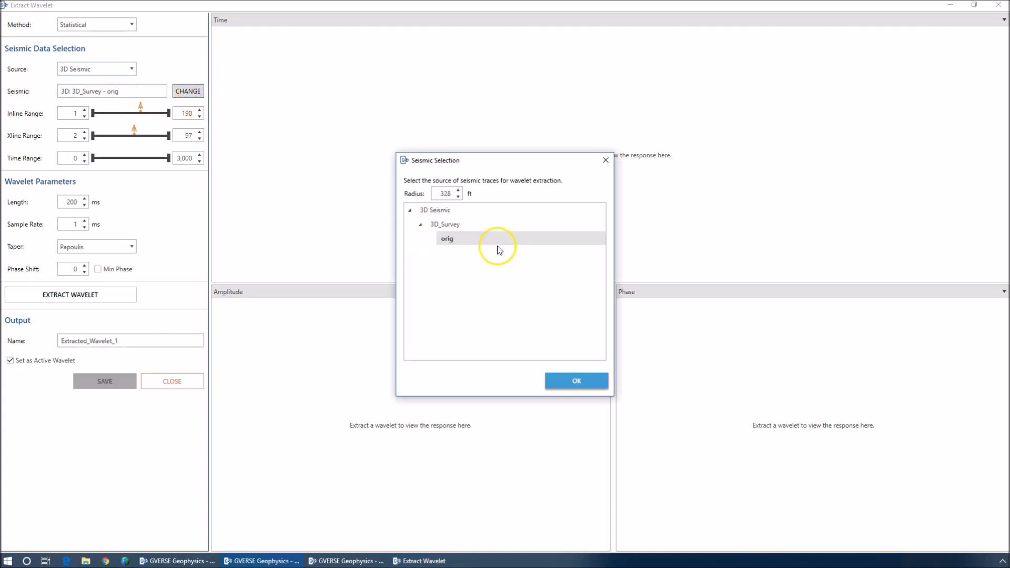
click(576, 382)
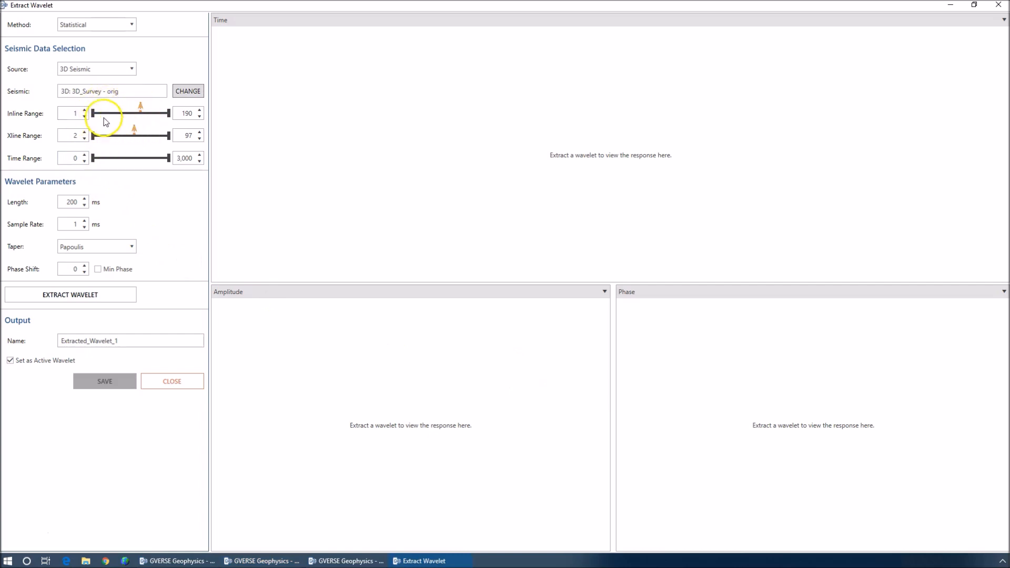
Try narrowing the inline range to 94–159 and the crossline range to 2–70, and restore the full ranges
drag(93, 113, 150, 141)
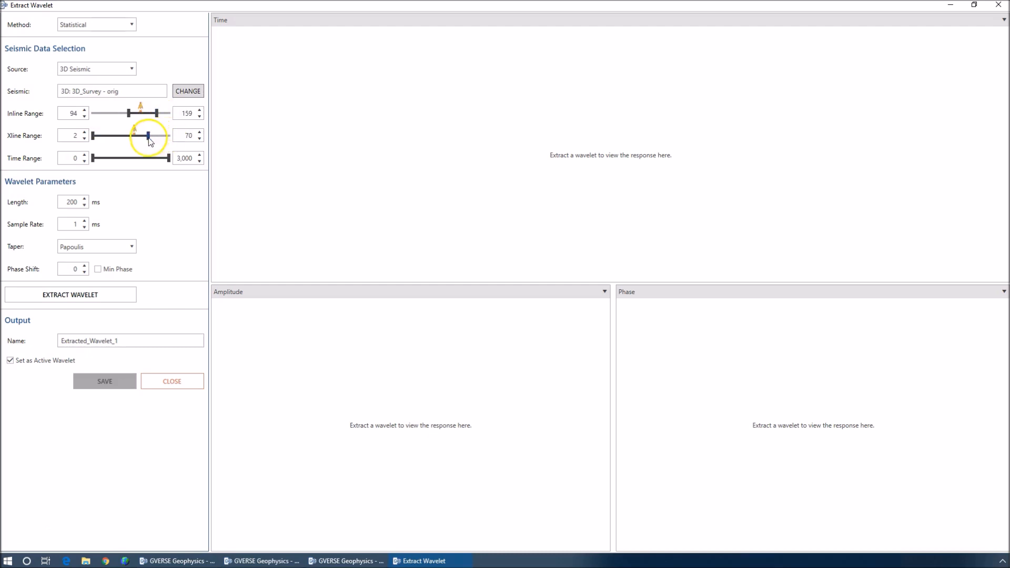
drag(149, 136, 97, 121)
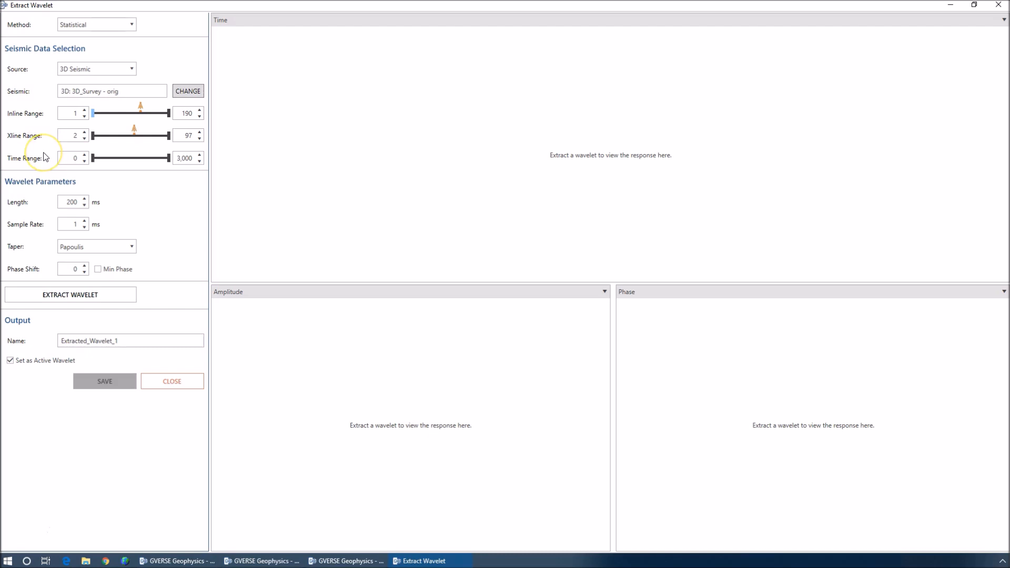
Limit the wavelet extraction's time range to 1000–1500
double_click(71, 157)
text(1000)
double_click(185, 158)
text(1500)
double_click(68, 159)
double_click(181, 161)
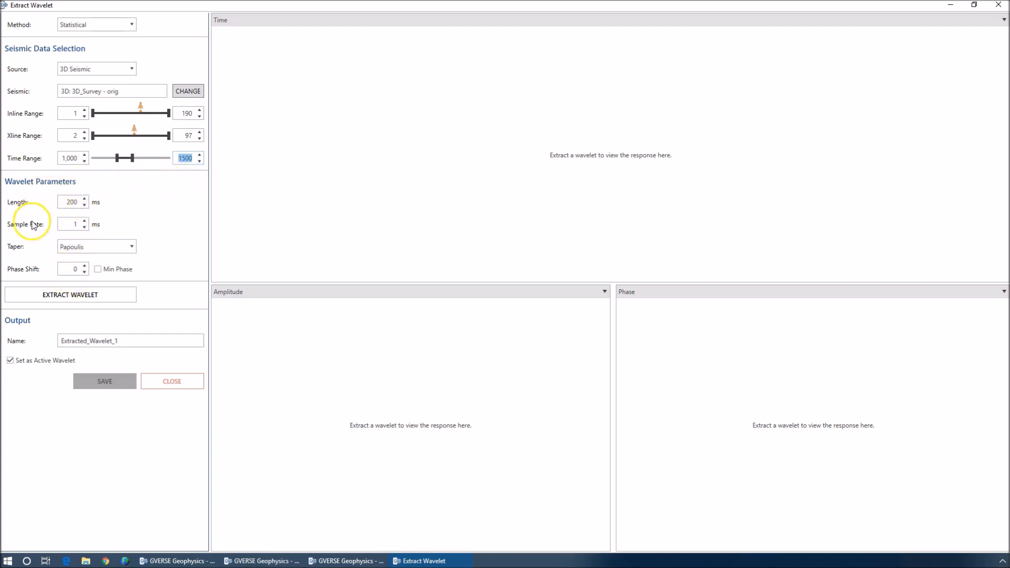
Check the taper options, keep Papoulis, and extract the wavelet from the 3D seismic
click(101, 253)
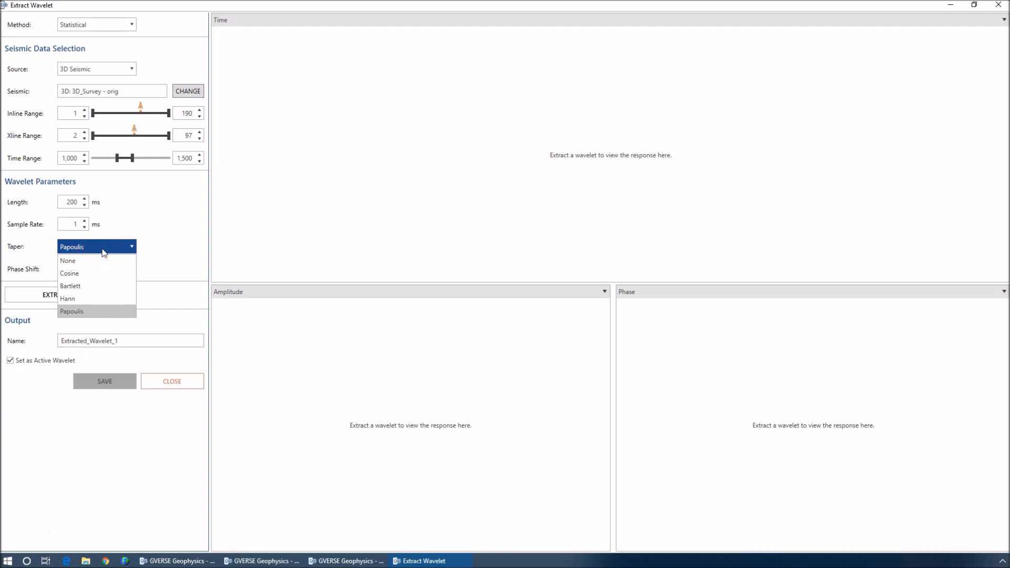
click(103, 253)
click(147, 238)
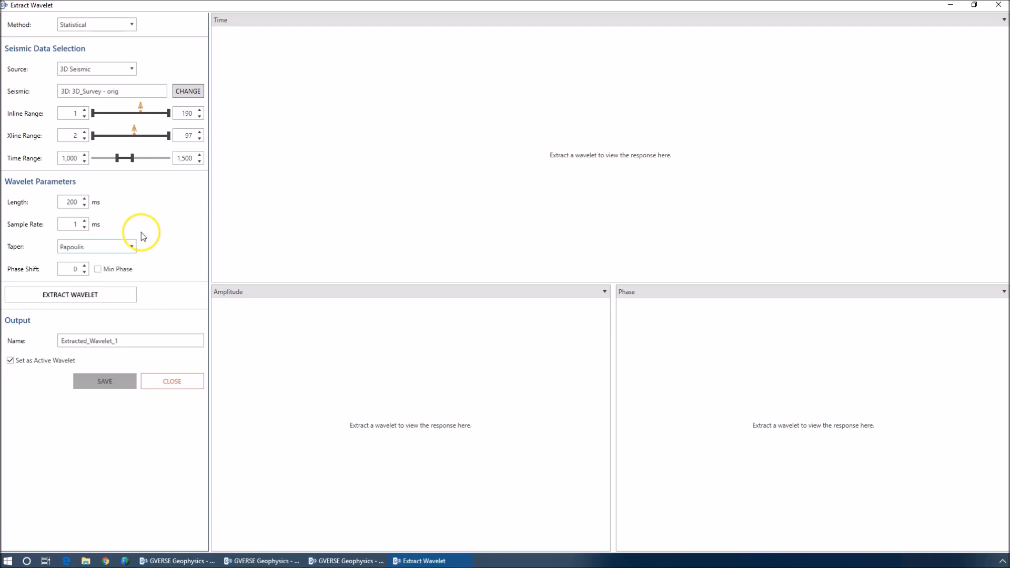
click(122, 295)
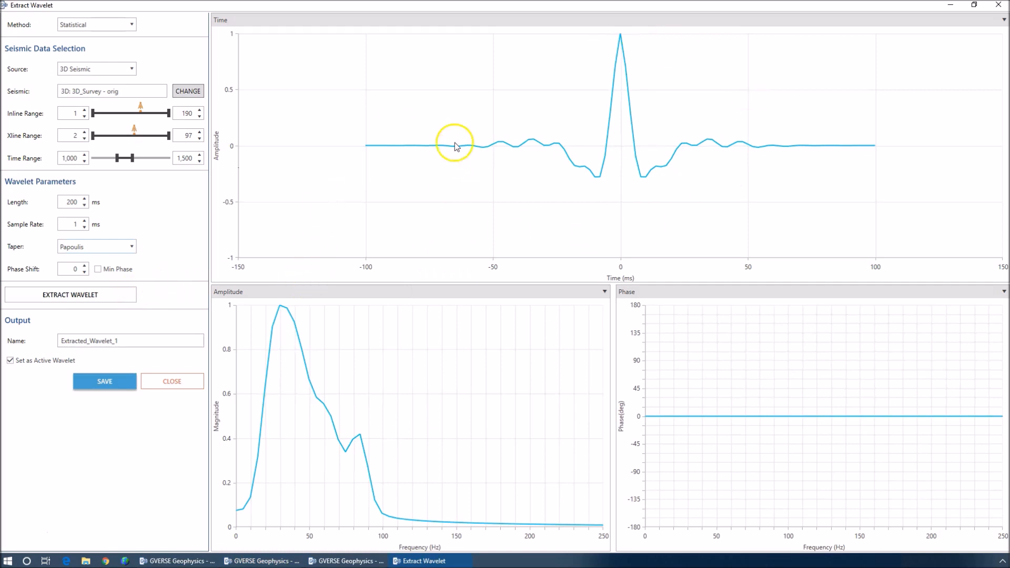
Name the extracted wavelet 3D_Wavelet and save it as the active wavelet
double_click(166, 345)
triple_click(63, 342)
text(3D_Wavelet)
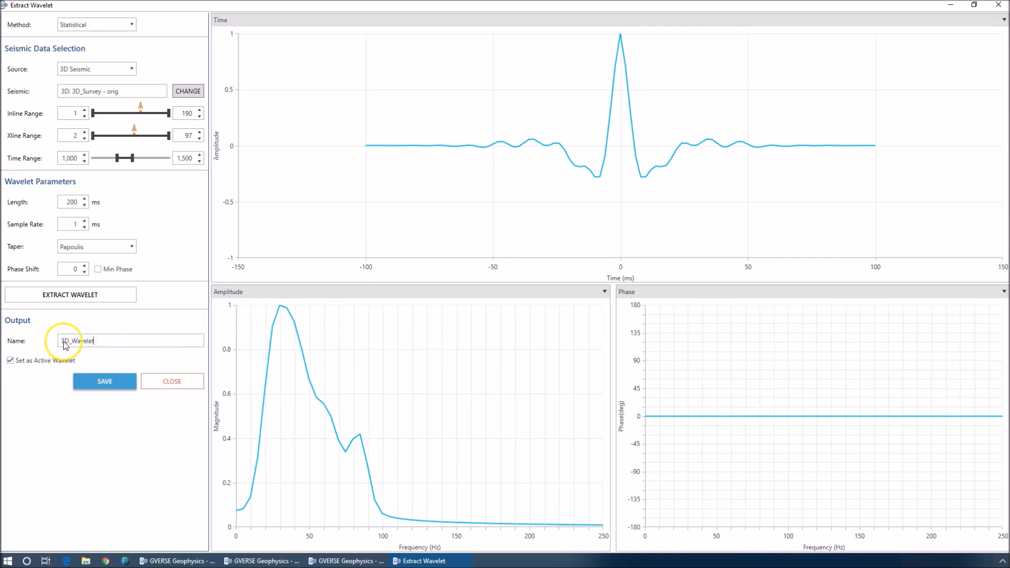
click(118, 385)
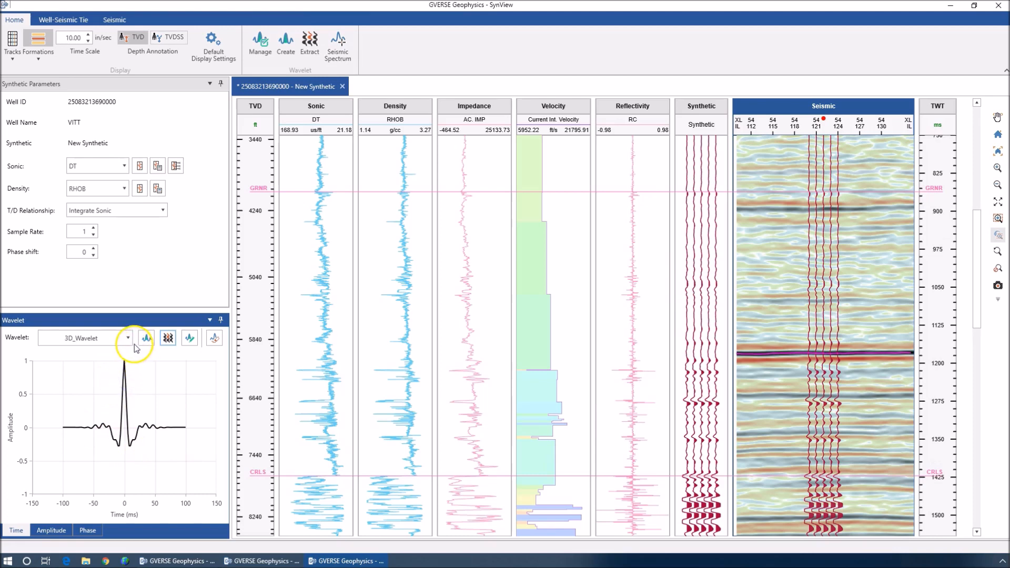
Start another statistical wavelet extraction in a maximized window, with Well Location as source and the 3D_Survey orig volume
click(167, 338)
double_click(468, 77)
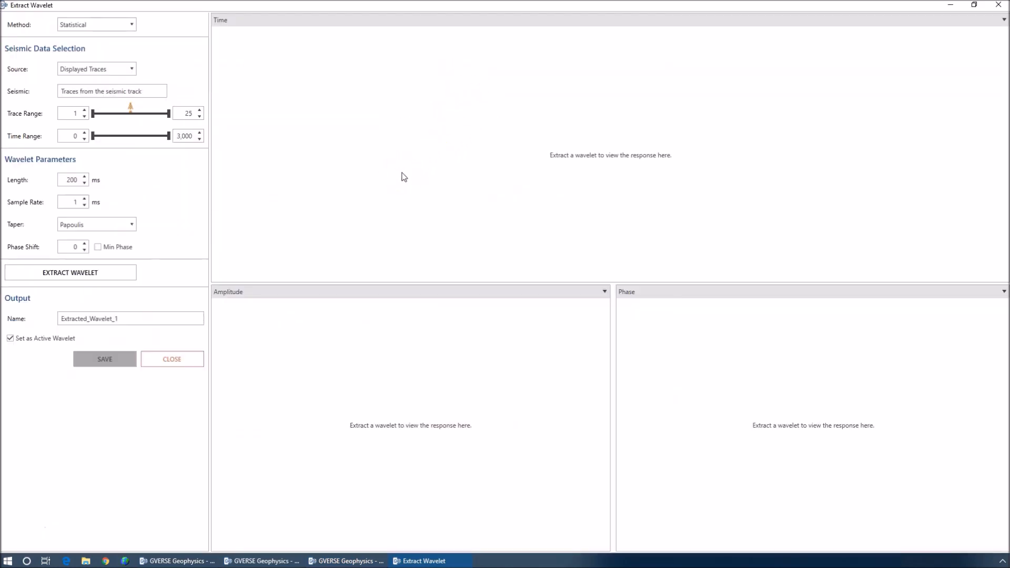
click(128, 69)
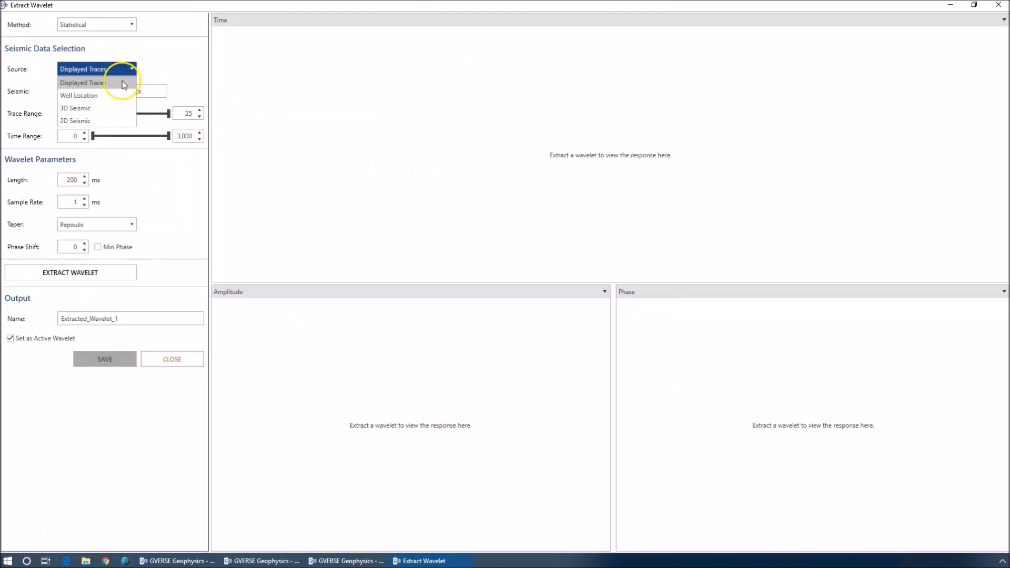
click(113, 96)
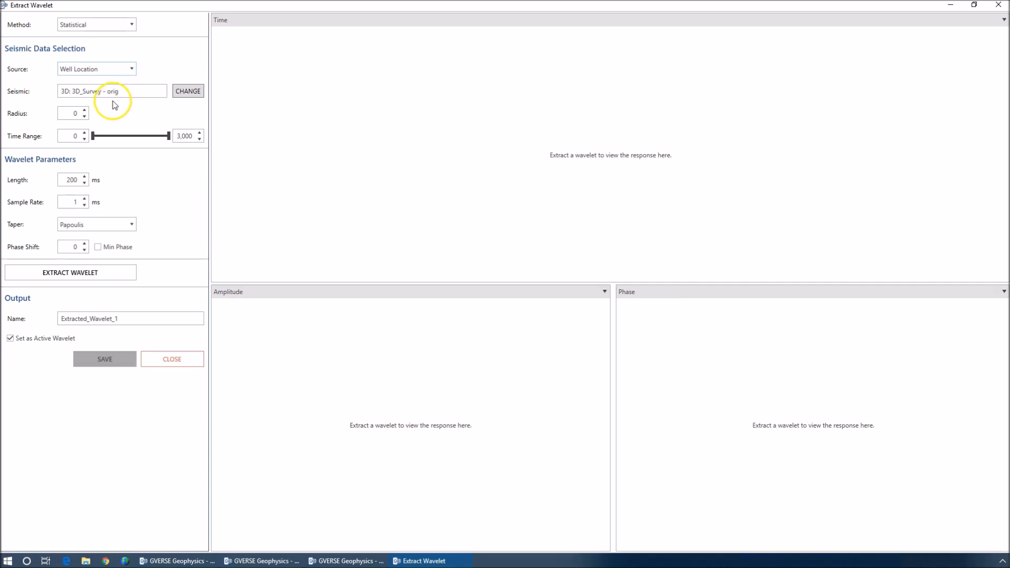
click(74, 136)
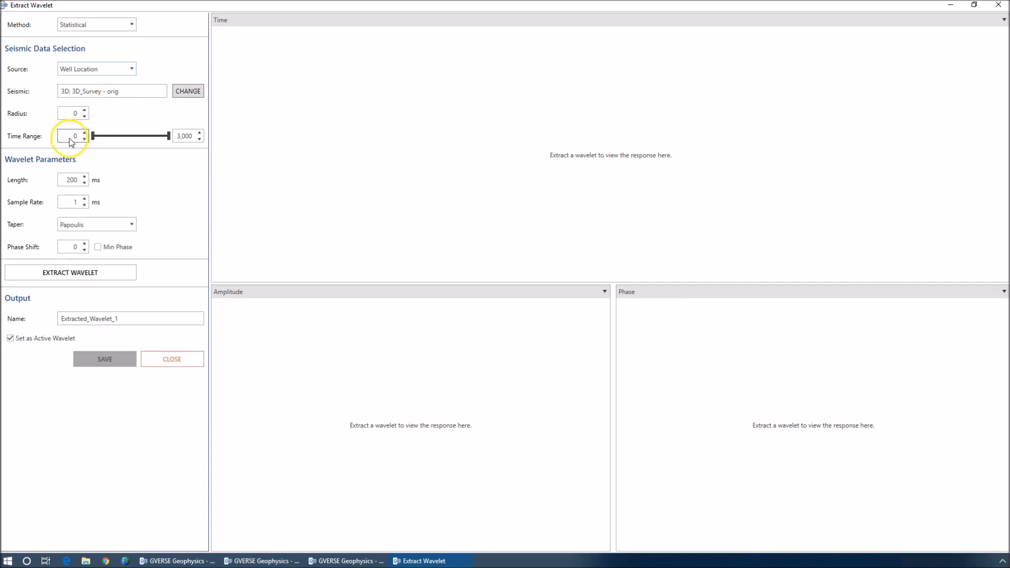
click(189, 92)
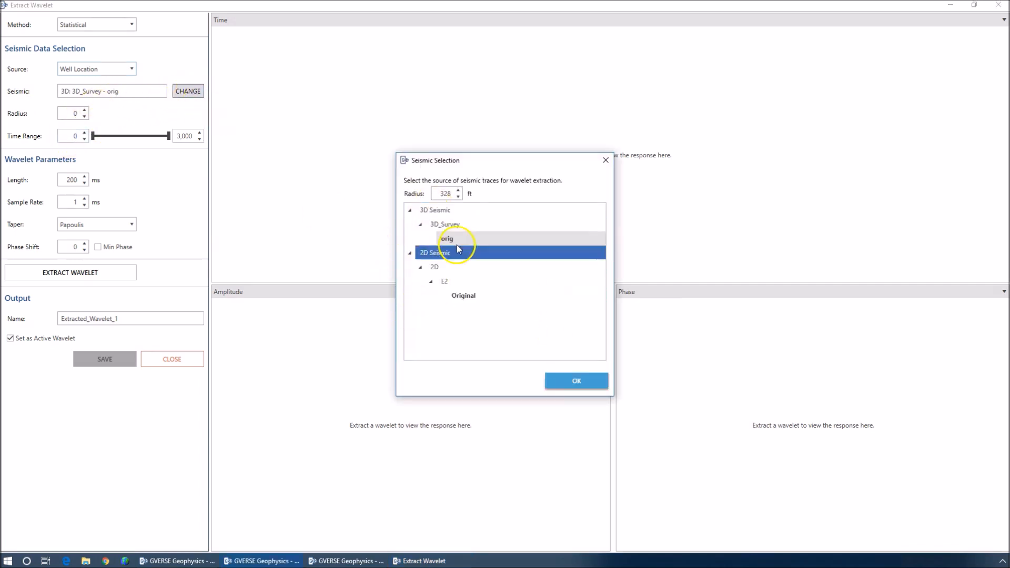
click(557, 382)
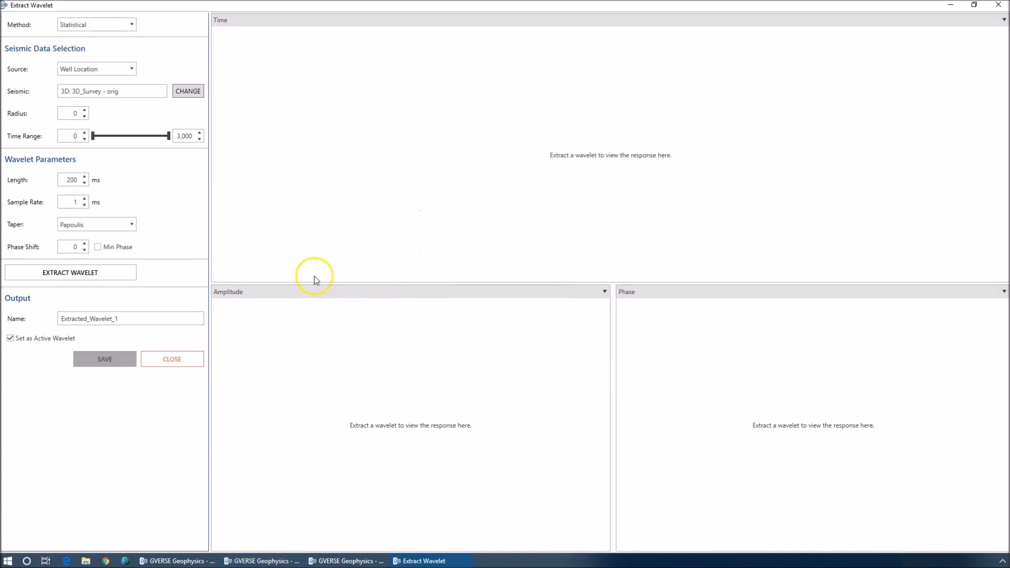
Limit the well-location extraction's time range to 1000–1500 and extract the wavelet
click(68, 136)
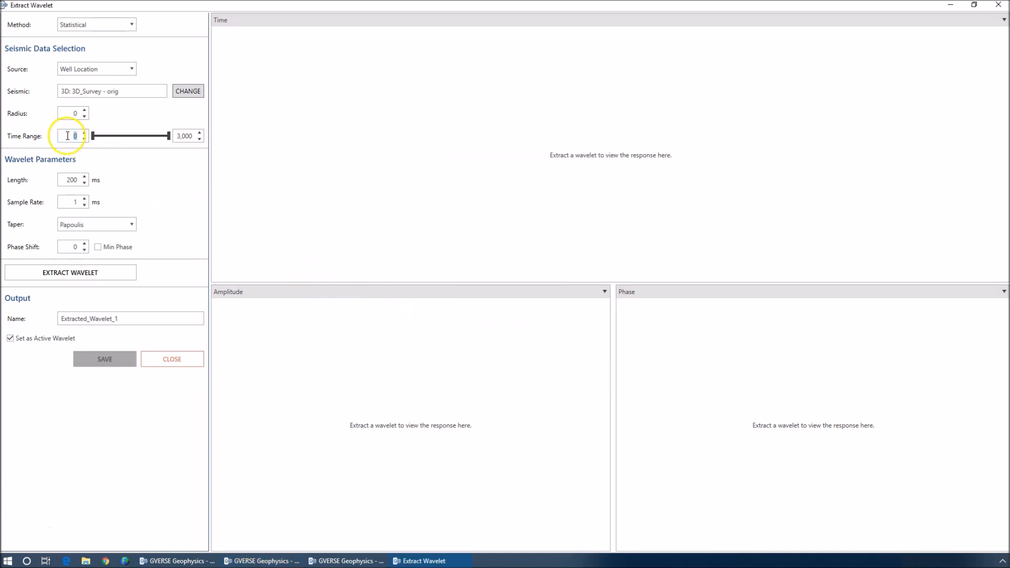
text(1000)
key(Tab)
text(1500)
click(67, 140)
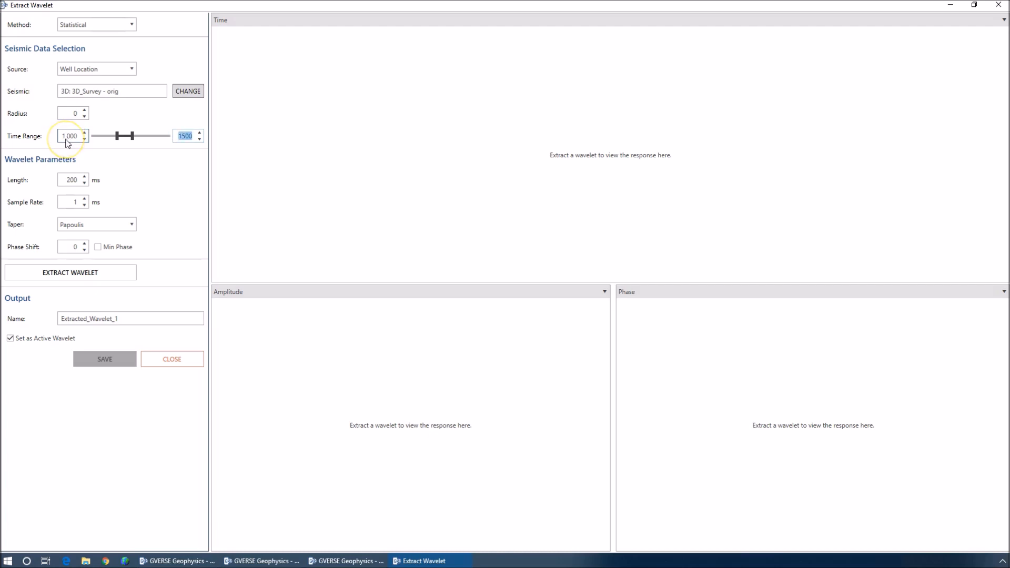
click(95, 272)
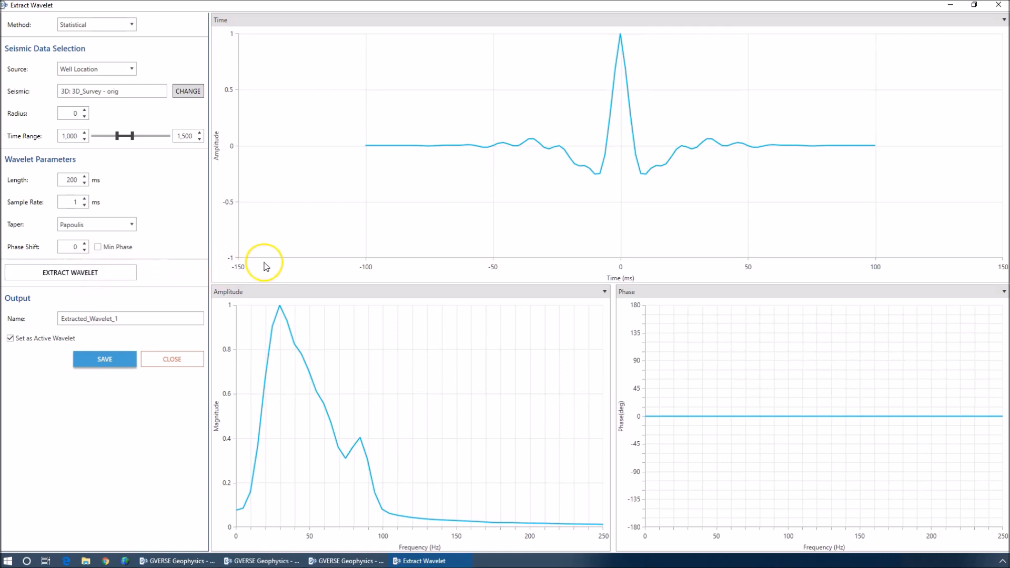
Name the extracted wavelet Well_Wavelet and save it as the active wavelet
drag(187, 318, 21, 322)
text(Well_Wavelet)
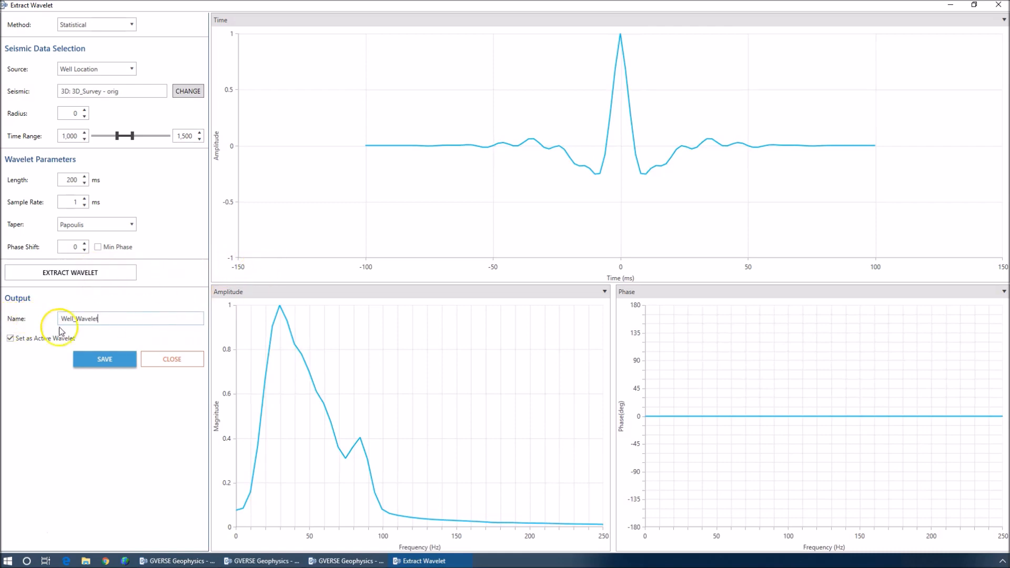
click(85, 358)
click(84, 361)
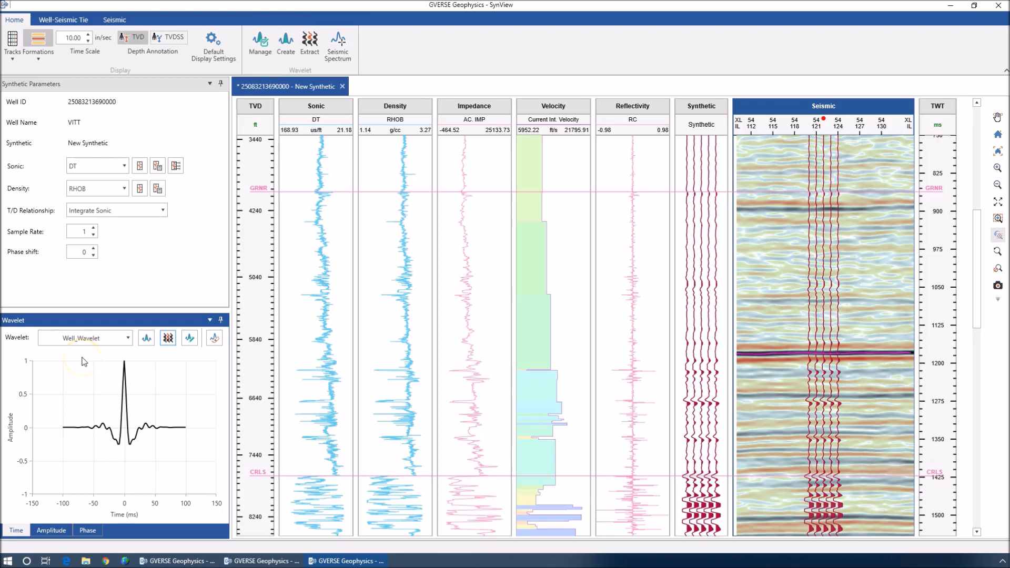
Overlay 3D_Wavelet and Default on Well_Wavelet in the wavelet editor, average the three wavelets, and close the editor
click(189, 338)
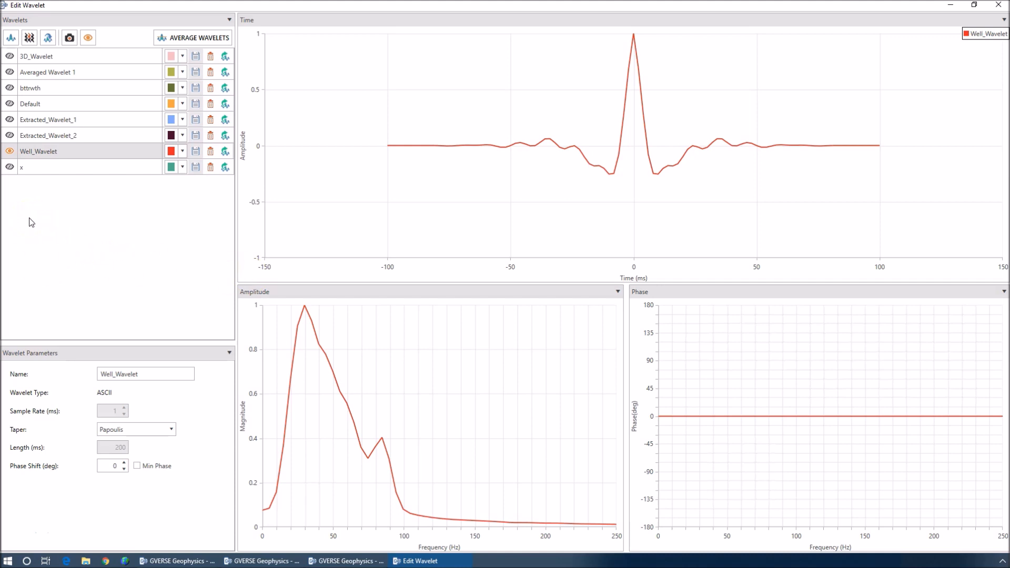
click(11, 56)
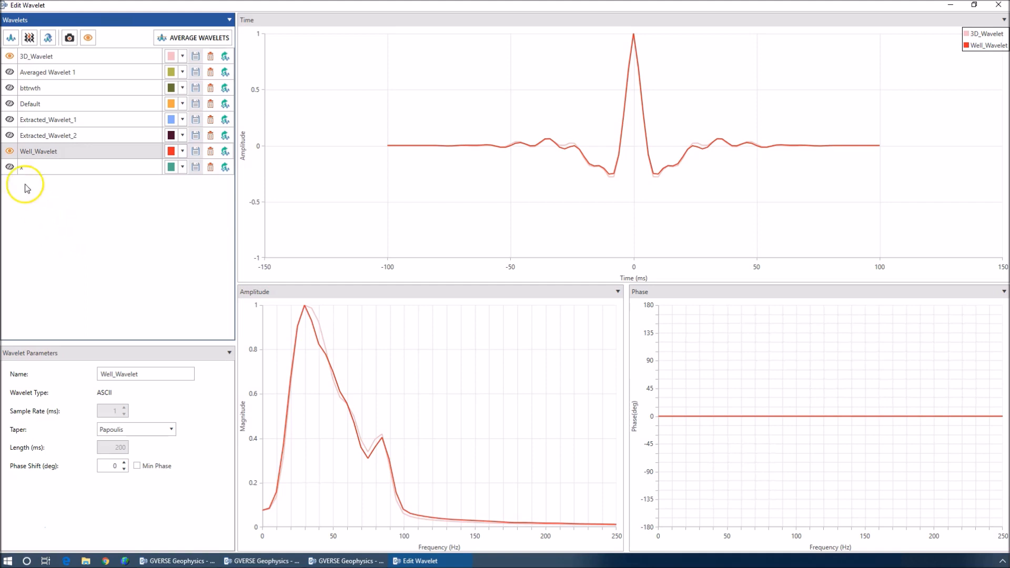
click(9, 103)
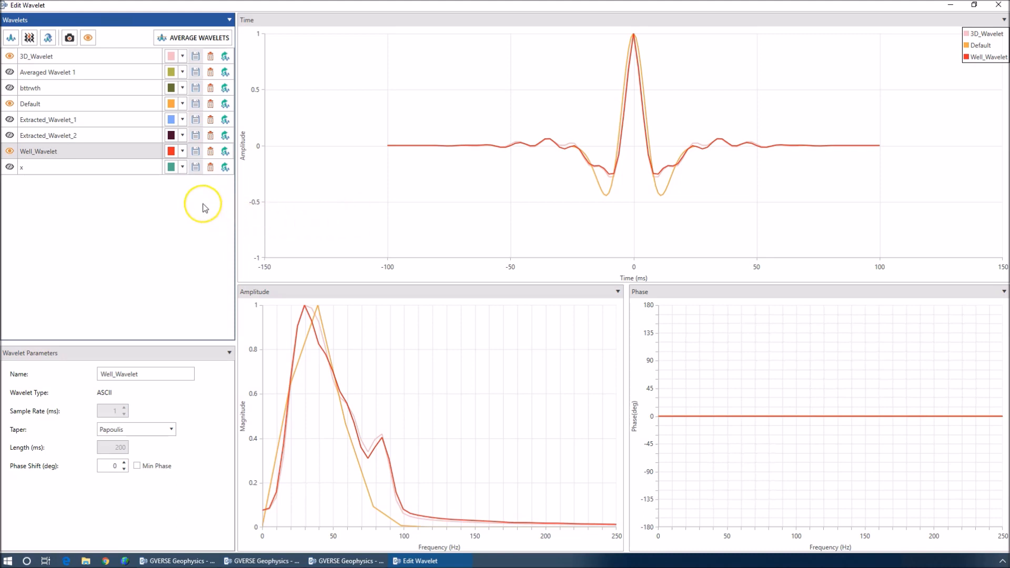
click(200, 38)
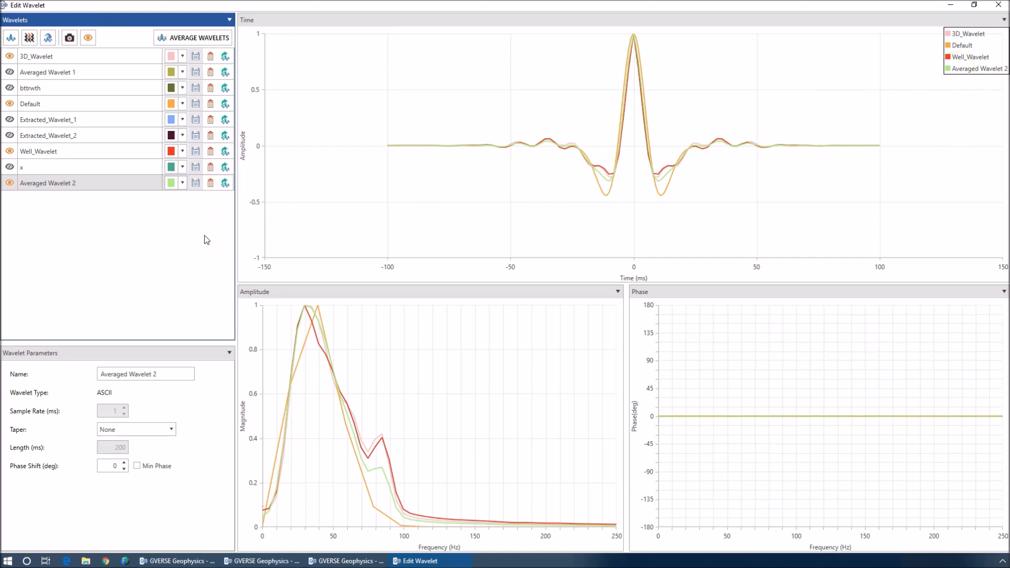
click(998, 5)
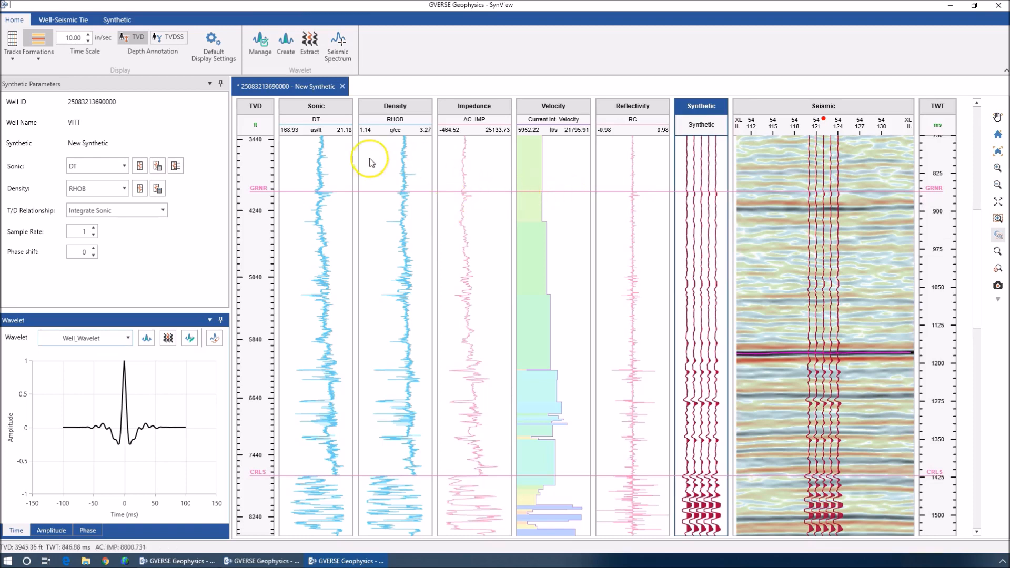
Hide the Impedance and Density tracks and show the Drift track in the synthetic display
click(67, 21)
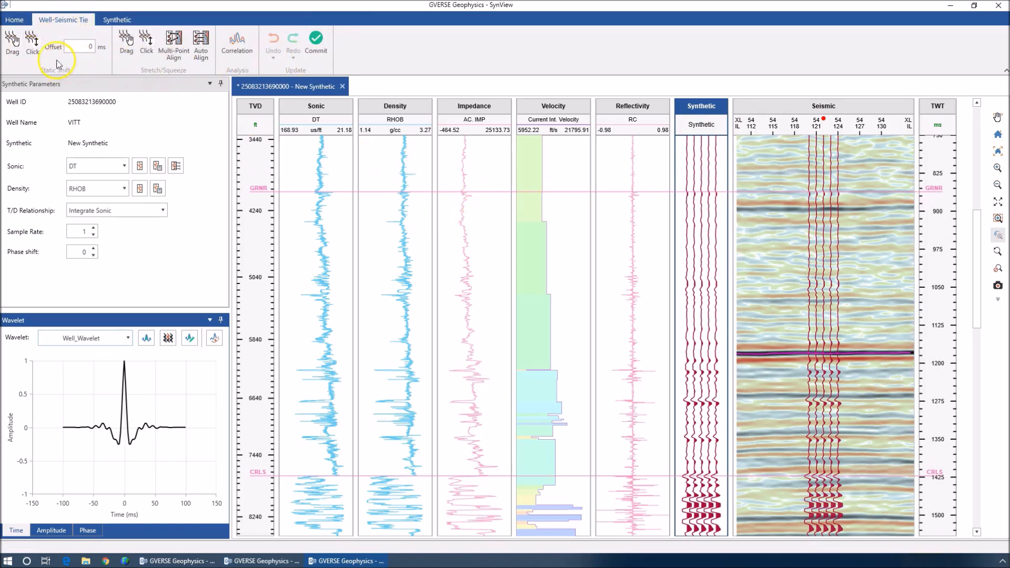
click(14, 20)
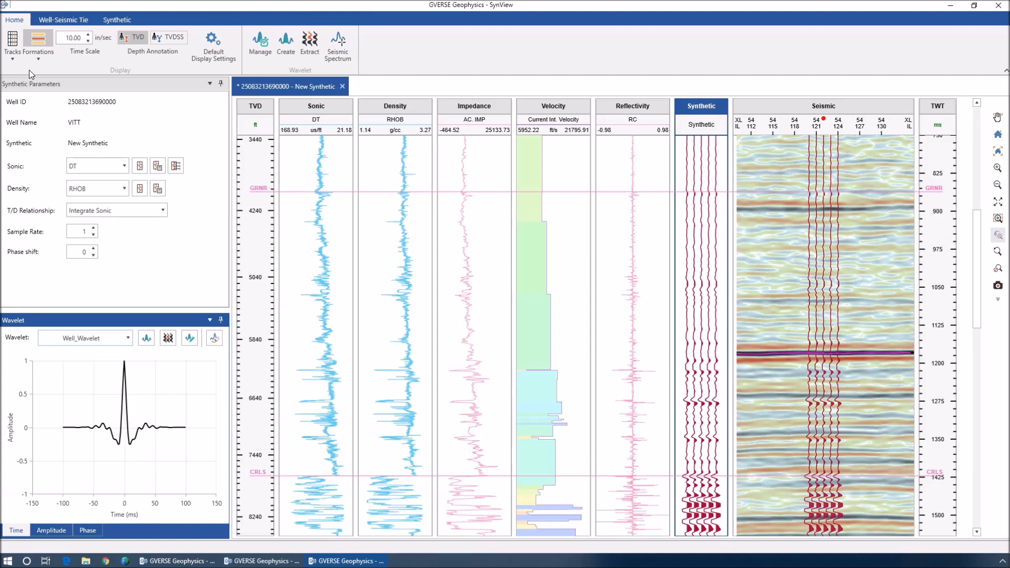
click(14, 61)
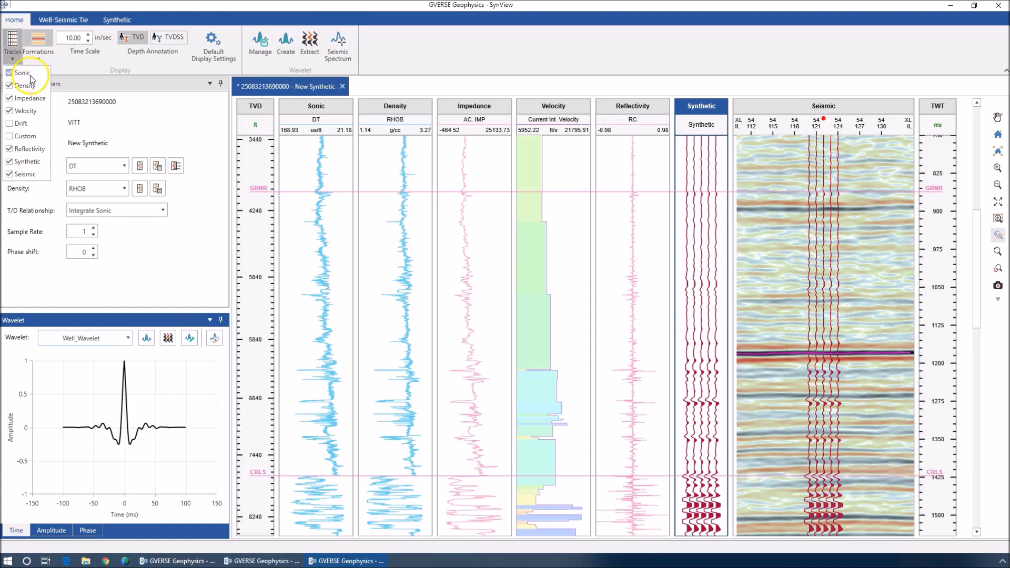
click(29, 99)
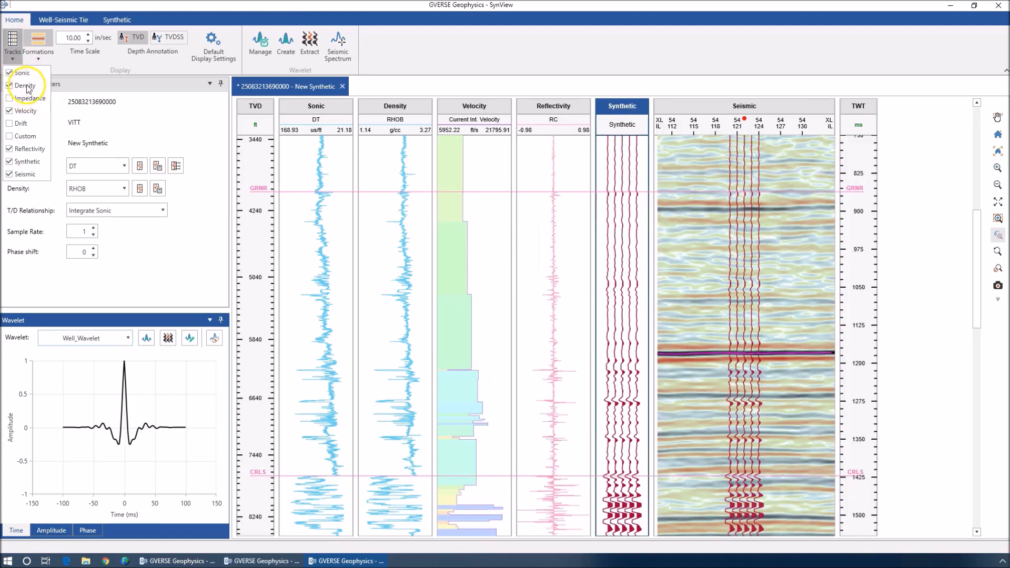
click(24, 86)
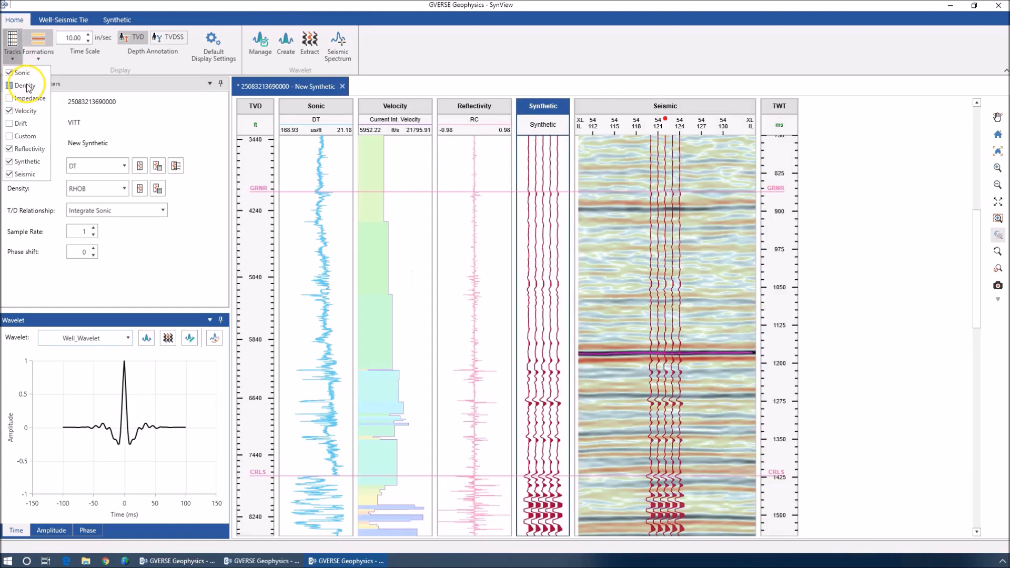
click(29, 131)
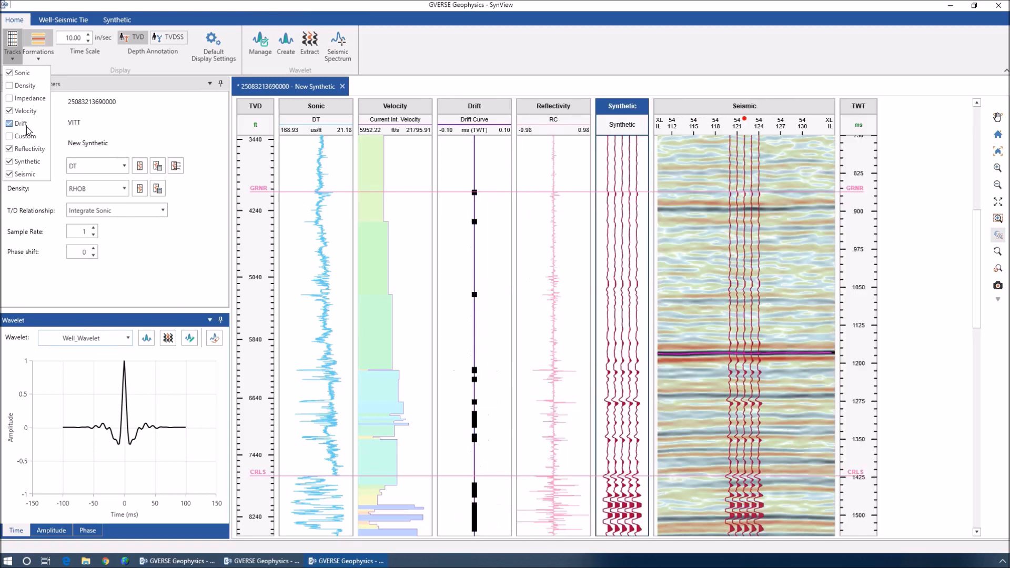
click(421, 96)
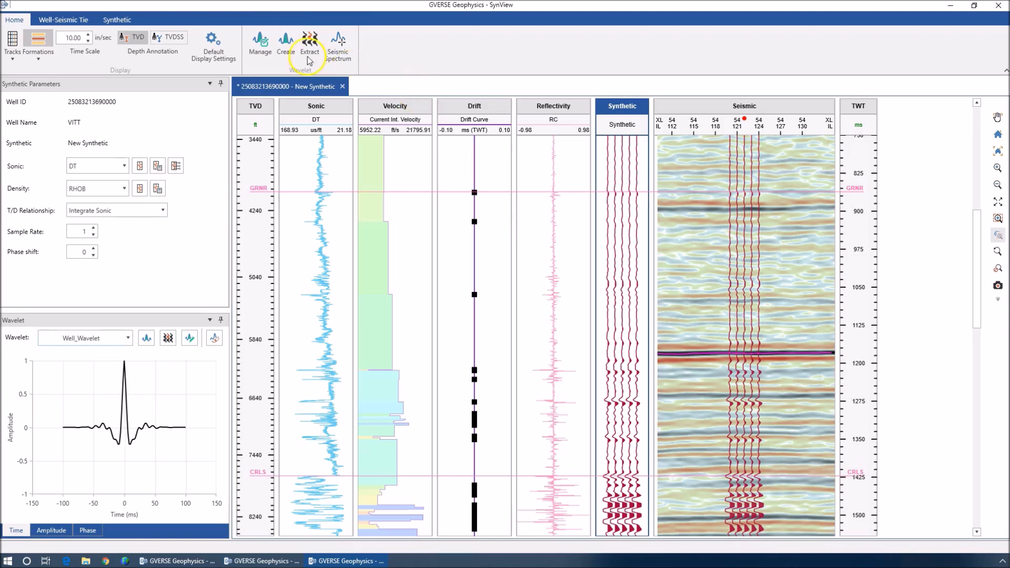
Raise the synthetic traces' gain to 3 dB
click(131, 22)
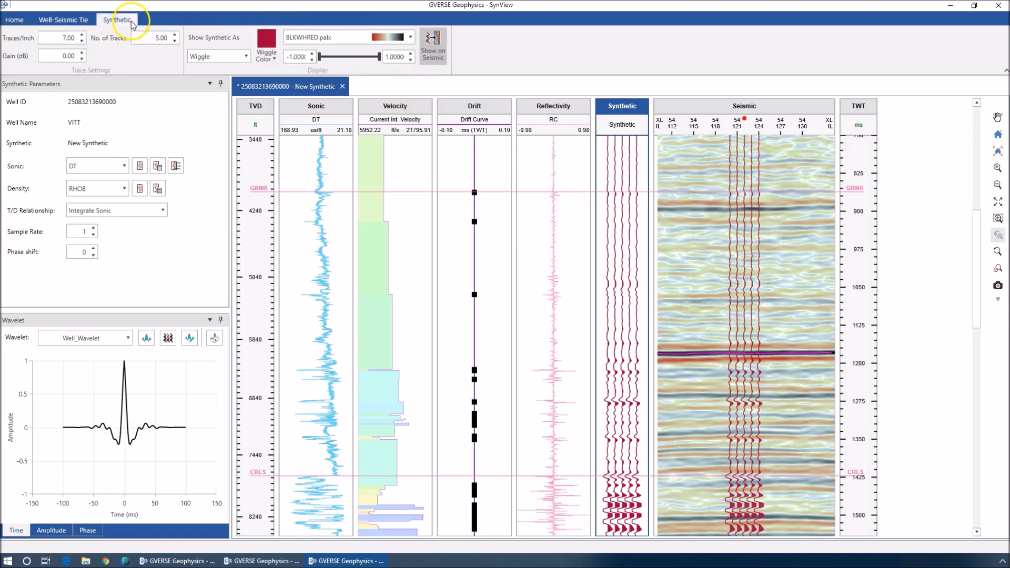
click(81, 54)
click(82, 54)
click(82, 53)
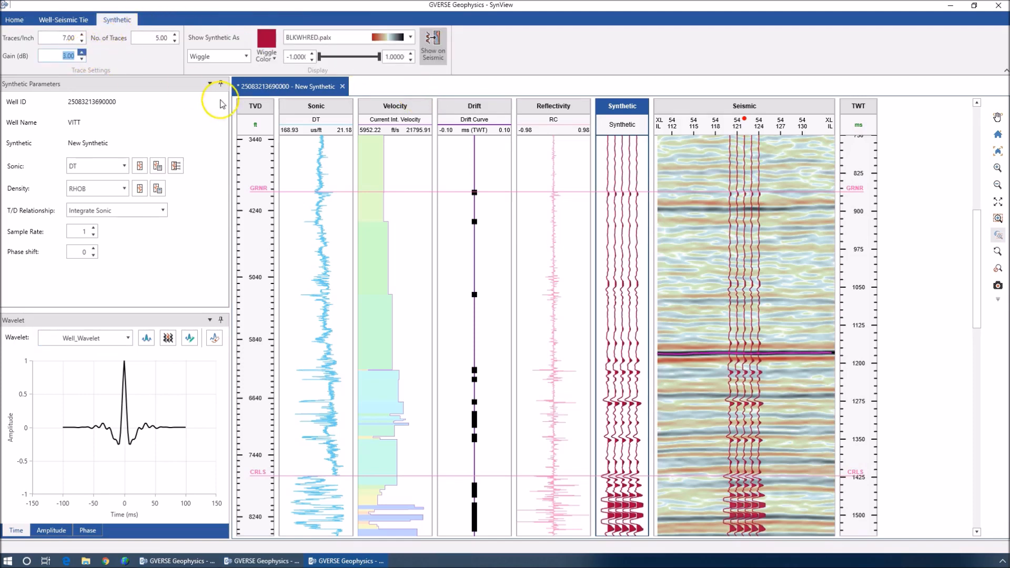
click(611, 231)
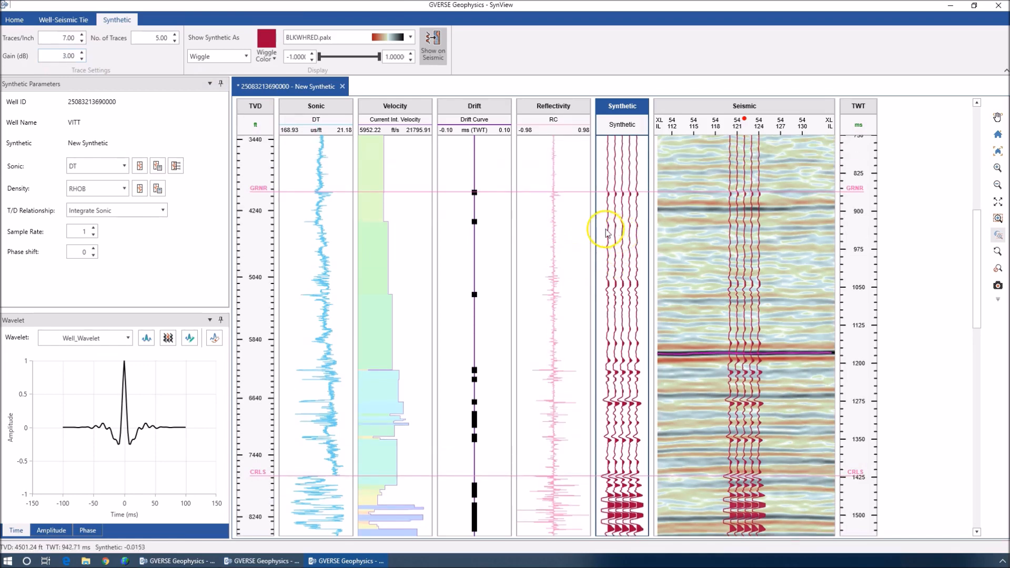
click(581, 77)
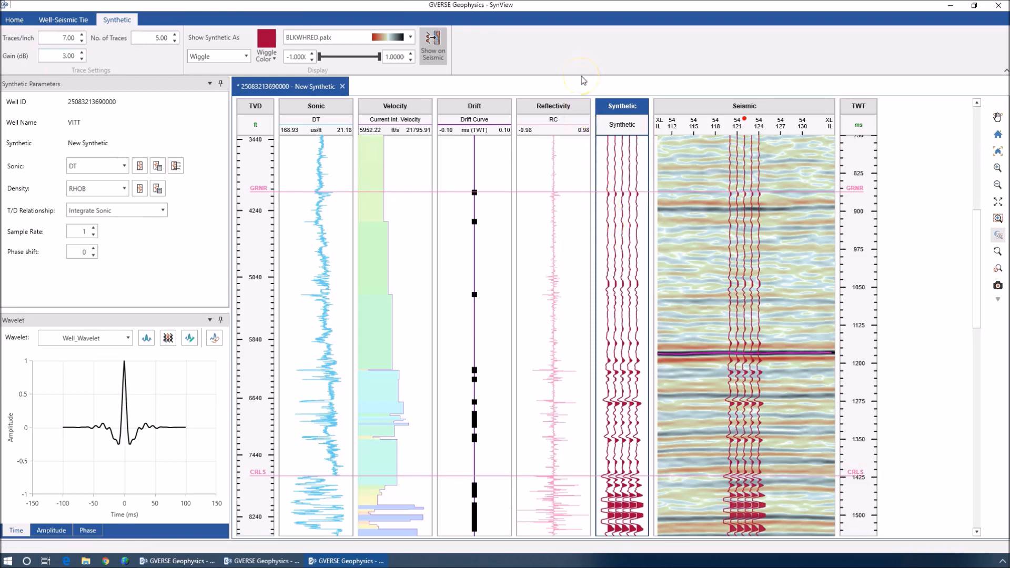
Try showing the synthetic as Color Palette and as Wiggle and Color, and return it to Wiggle
click(232, 57)
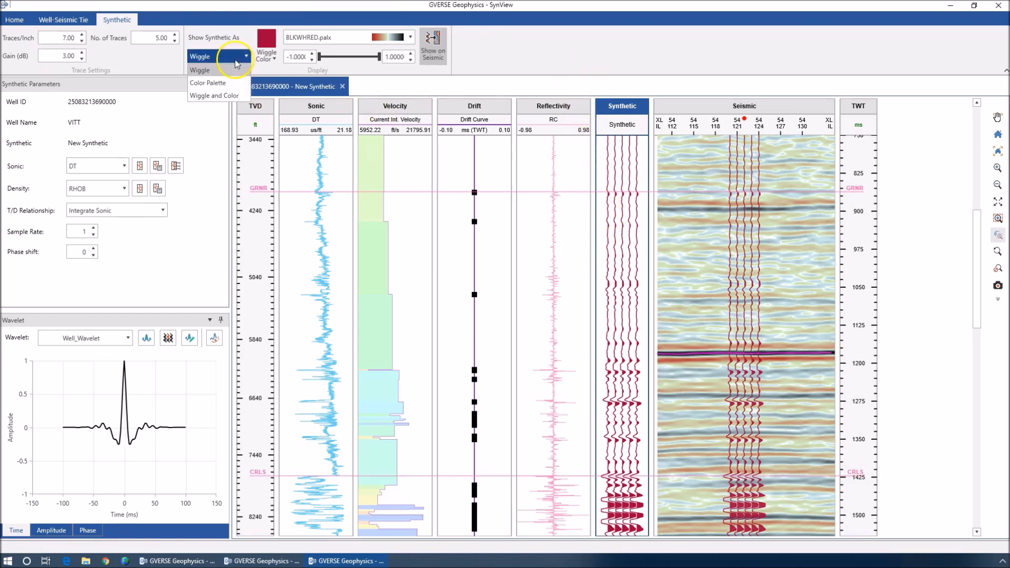
click(230, 84)
click(226, 57)
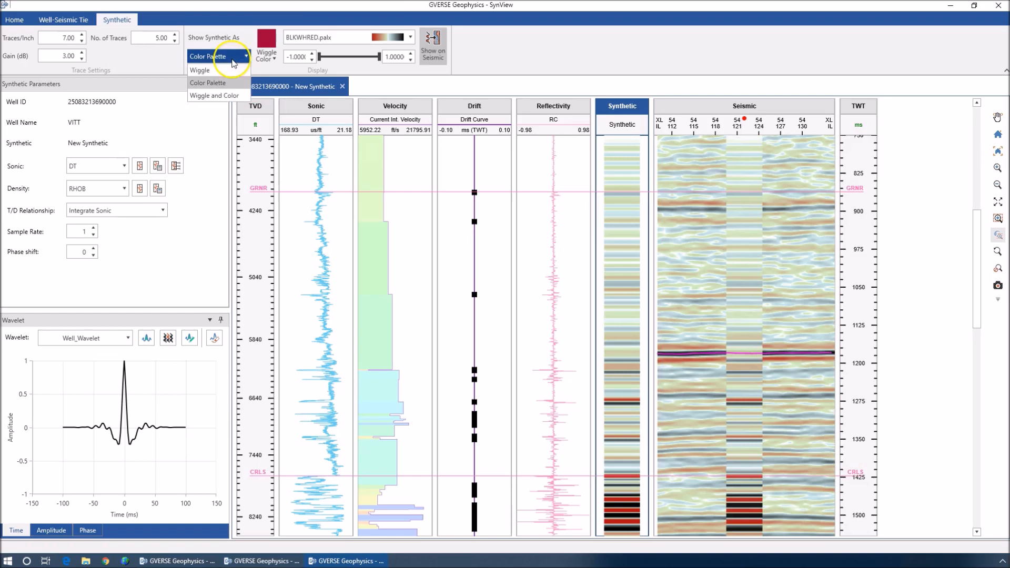
click(226, 95)
click(225, 57)
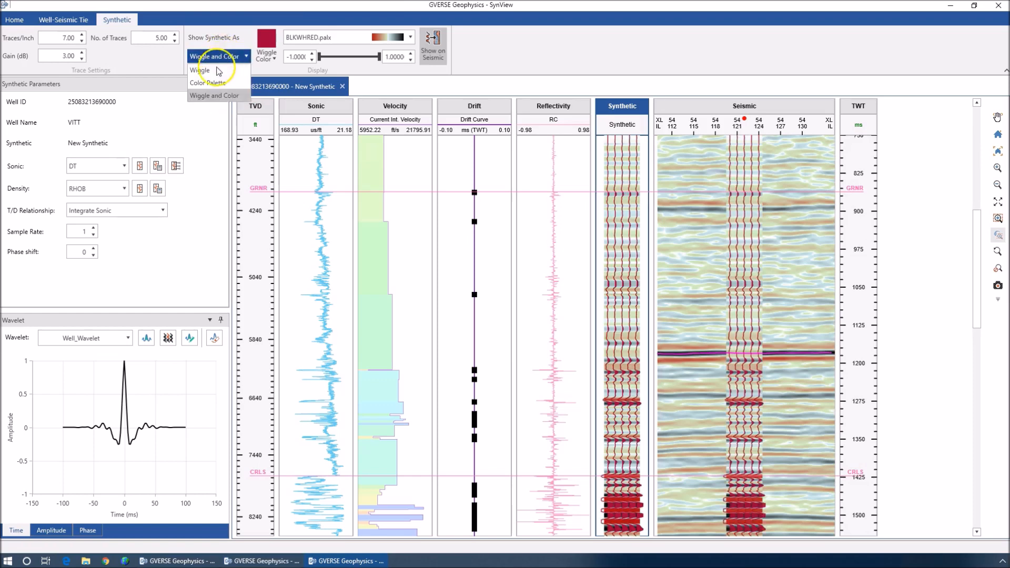
click(216, 70)
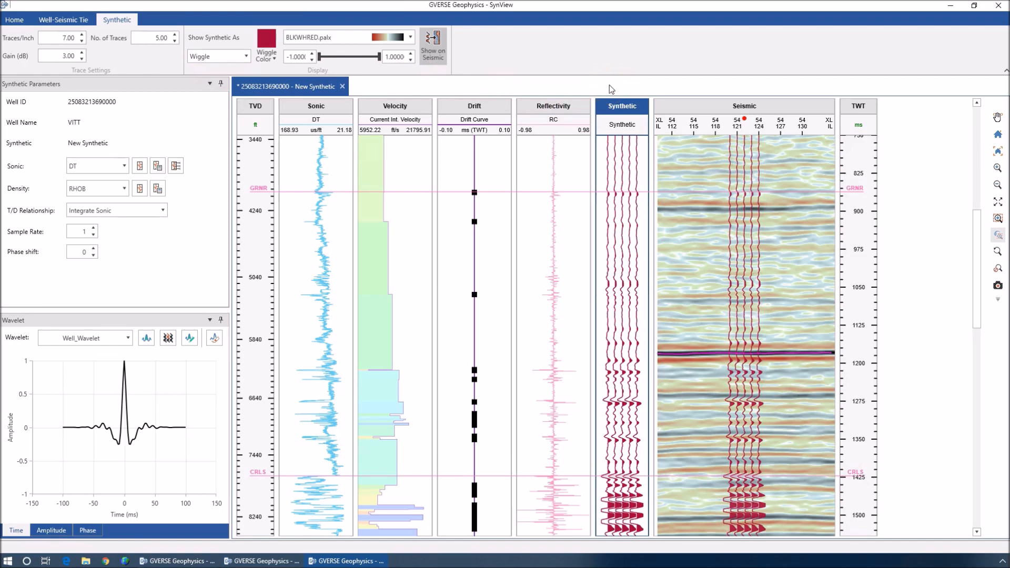
Move the Reflectivity track beside the Sonic track and widen the Drift track
click(567, 115)
drag(567, 115, 455, 119)
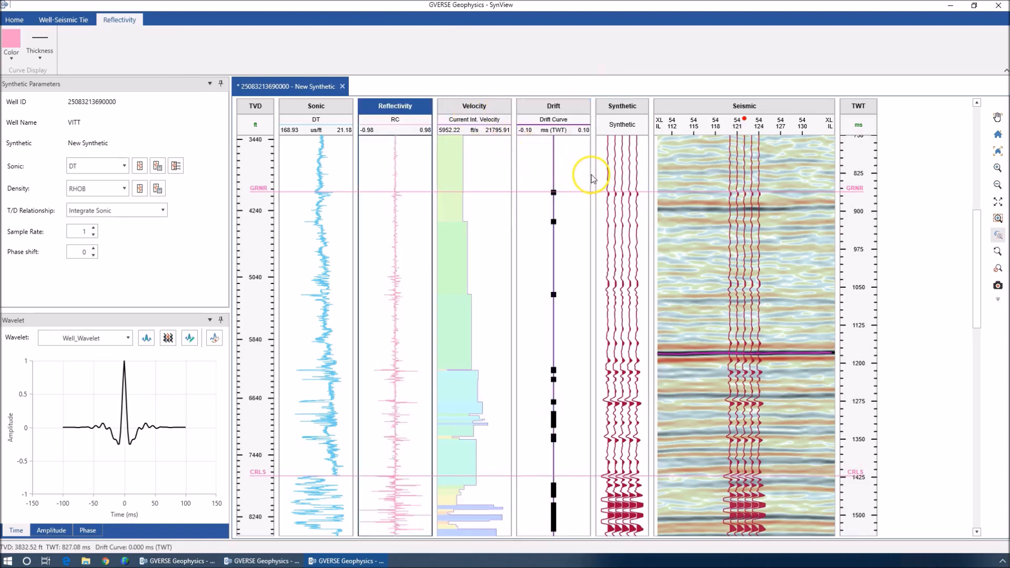
drag(589, 174, 657, 184)
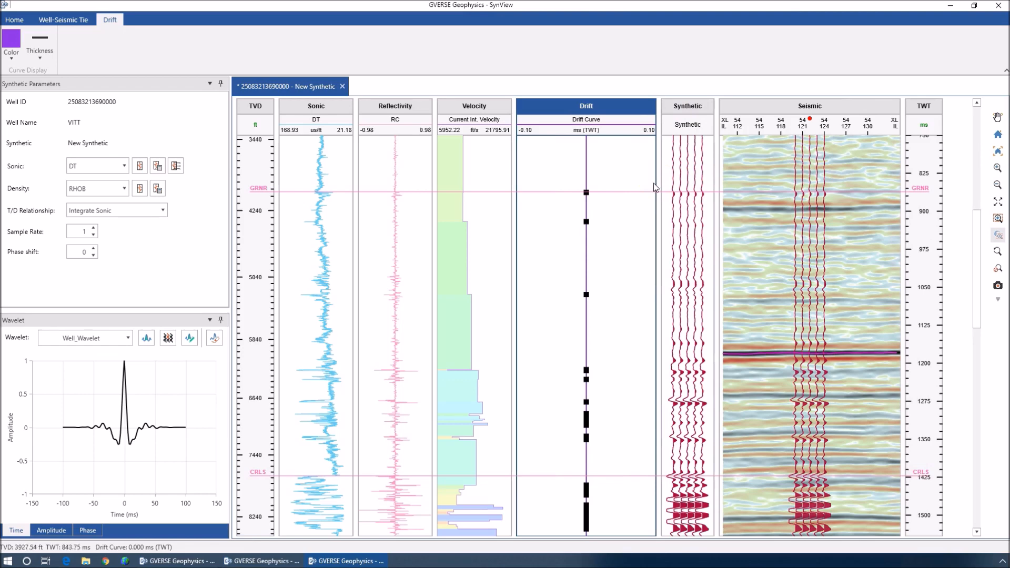
click(624, 227)
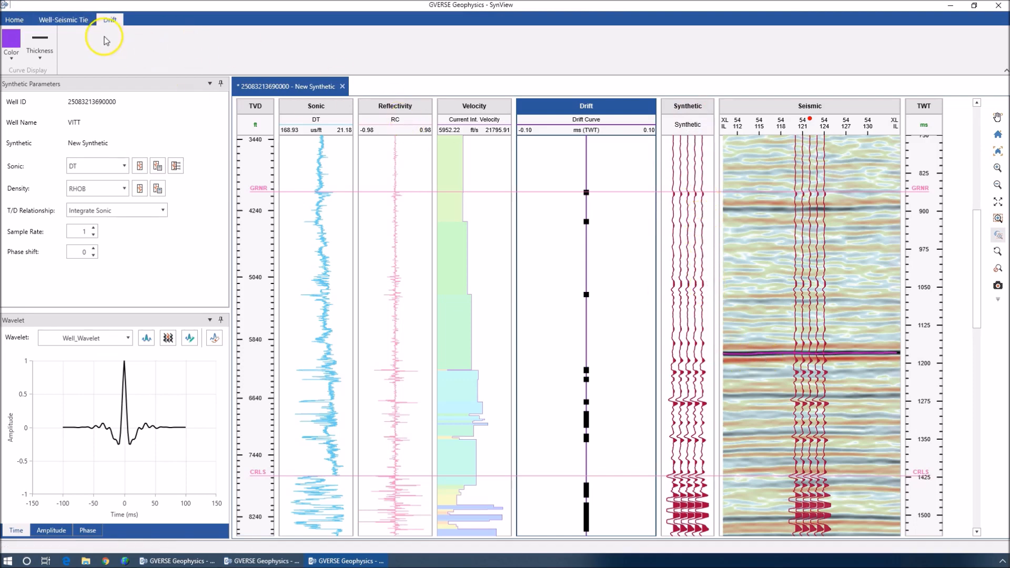
Apply a point-to-point static shift that ties the synthetic event at the GRNR top to the strong seismic reflector at about 1182 ms
click(77, 24)
click(32, 41)
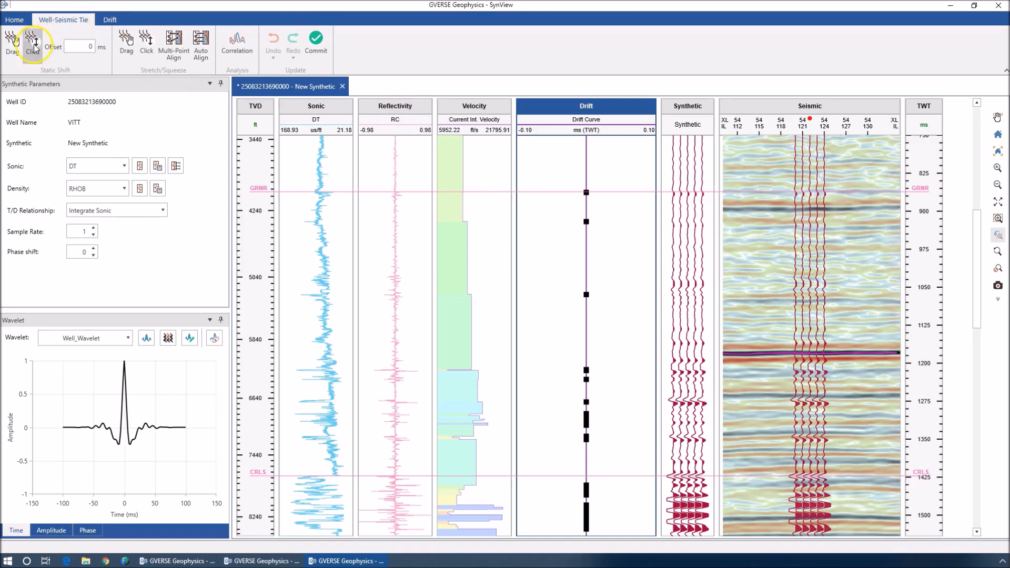
click(678, 207)
drag(677, 206, 678, 194)
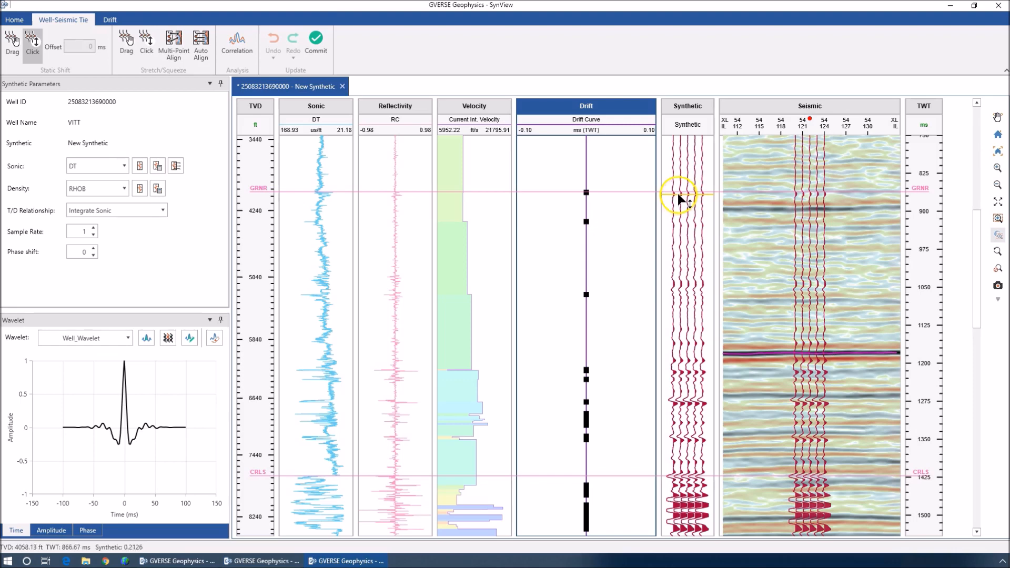
click(678, 195)
click(753, 357)
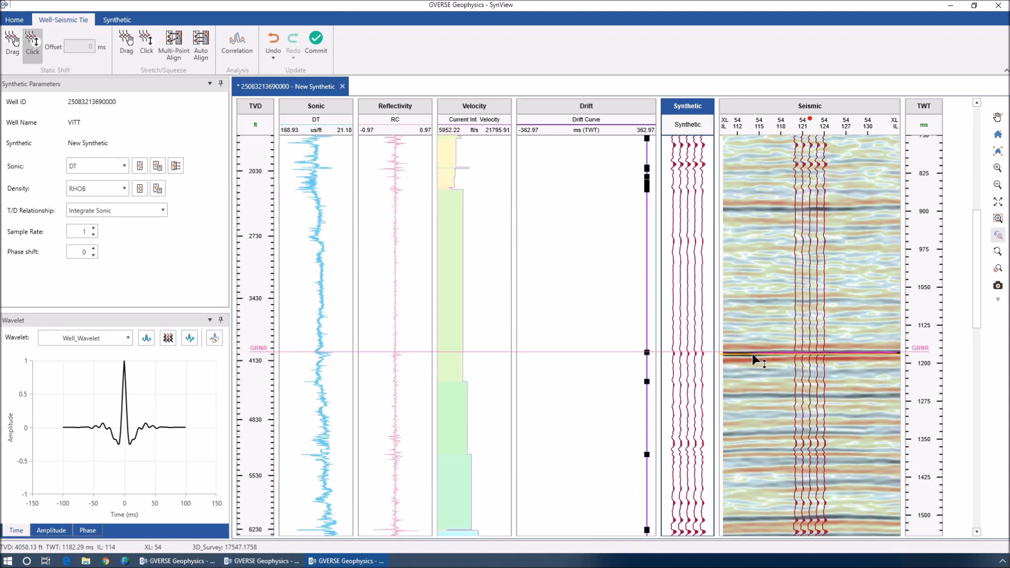
scroll(753, 354, down, 3)
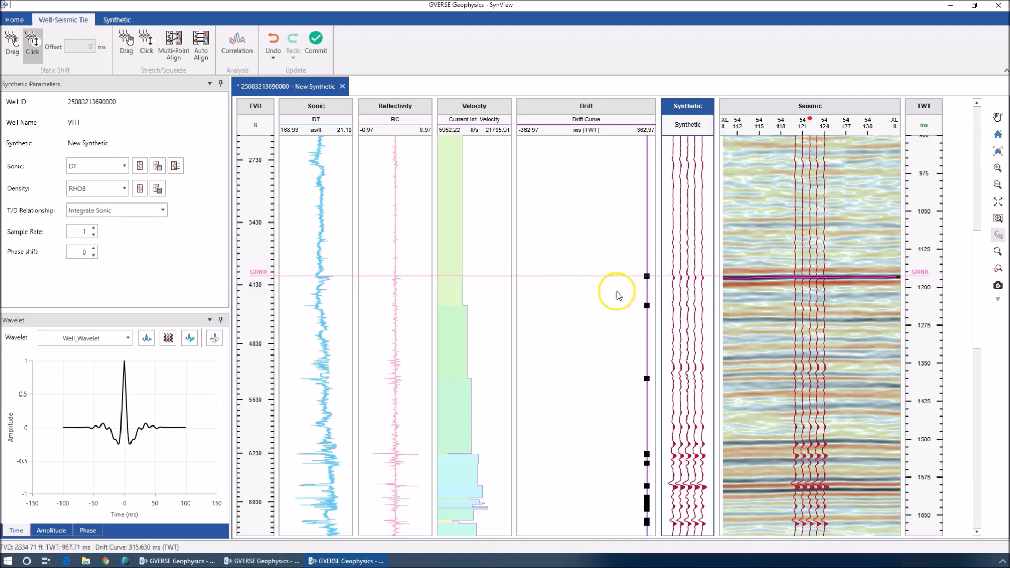
scroll(612, 318, down, 1)
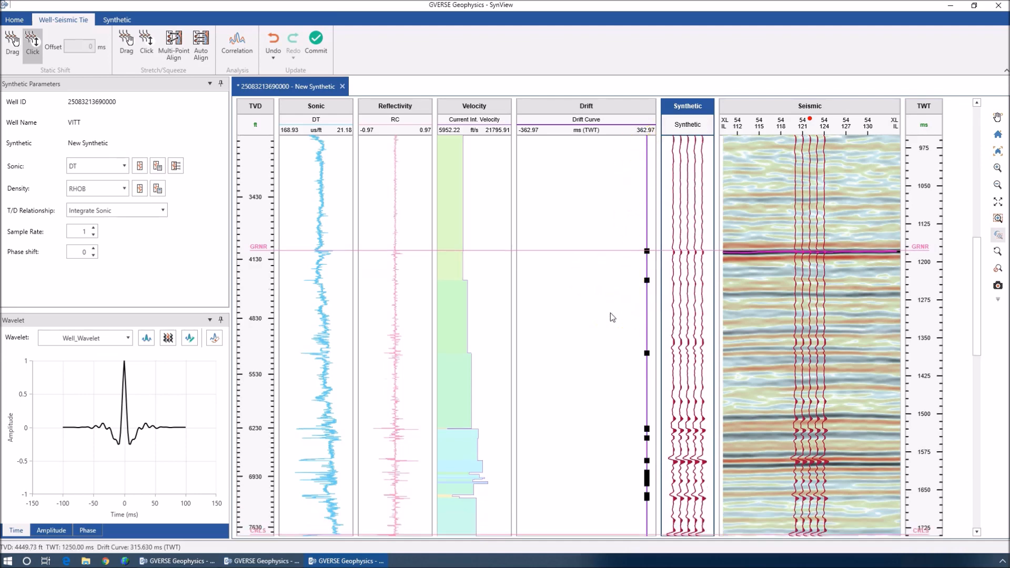
scroll(613, 317, down, 1)
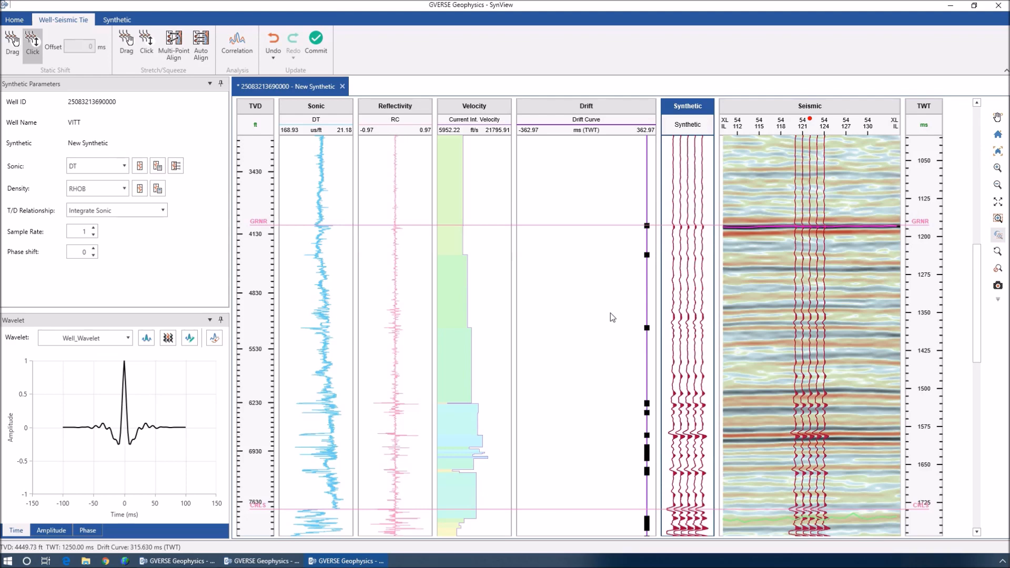
scroll(594, 319, down, 2)
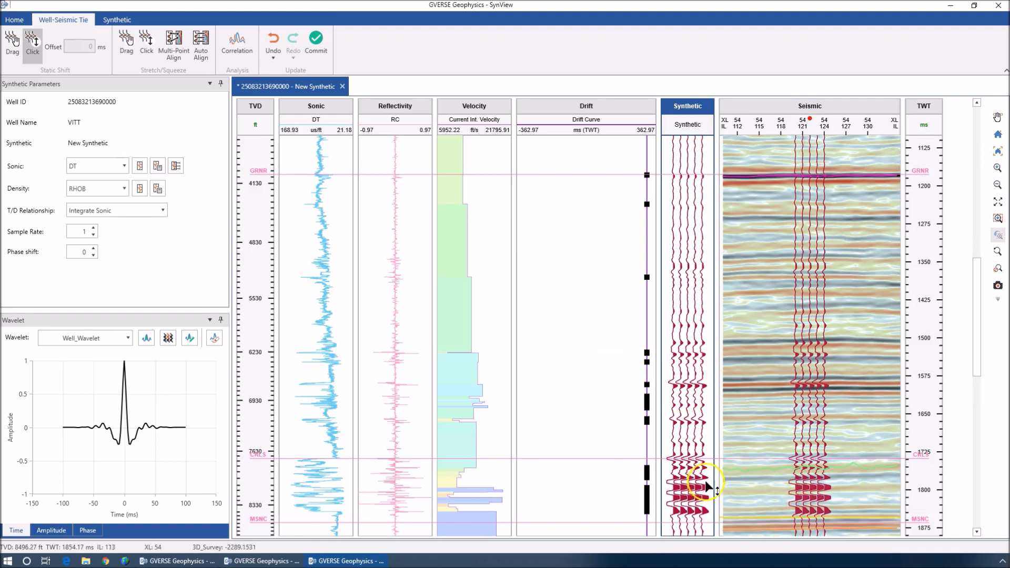
Stretch the synthetic point to point, anchoring it at GRNR and moving the CRLS event to the seismic horizon at about 1760 ms
click(674, 458)
click(759, 470)
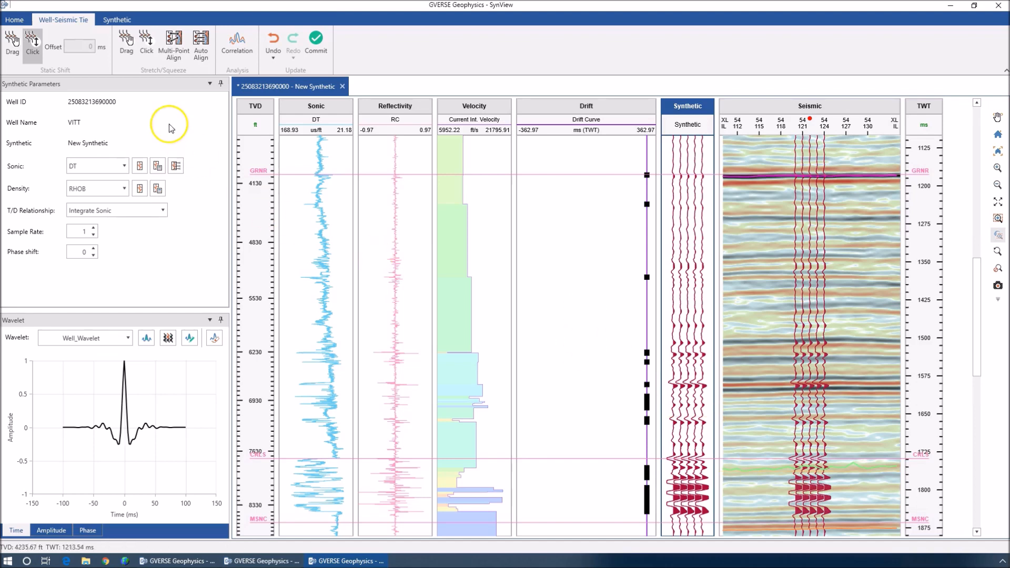
click(147, 53)
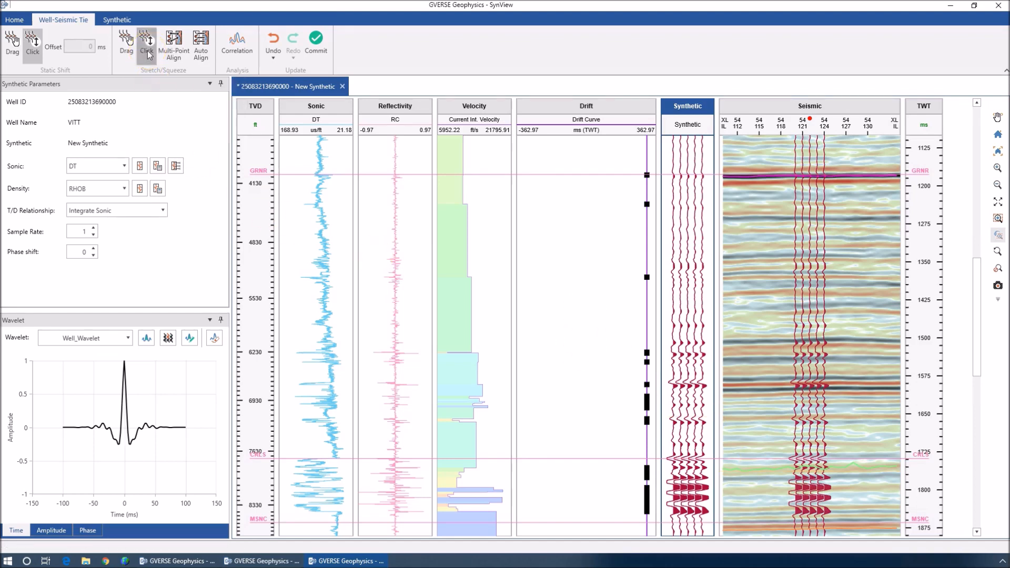
click(686, 176)
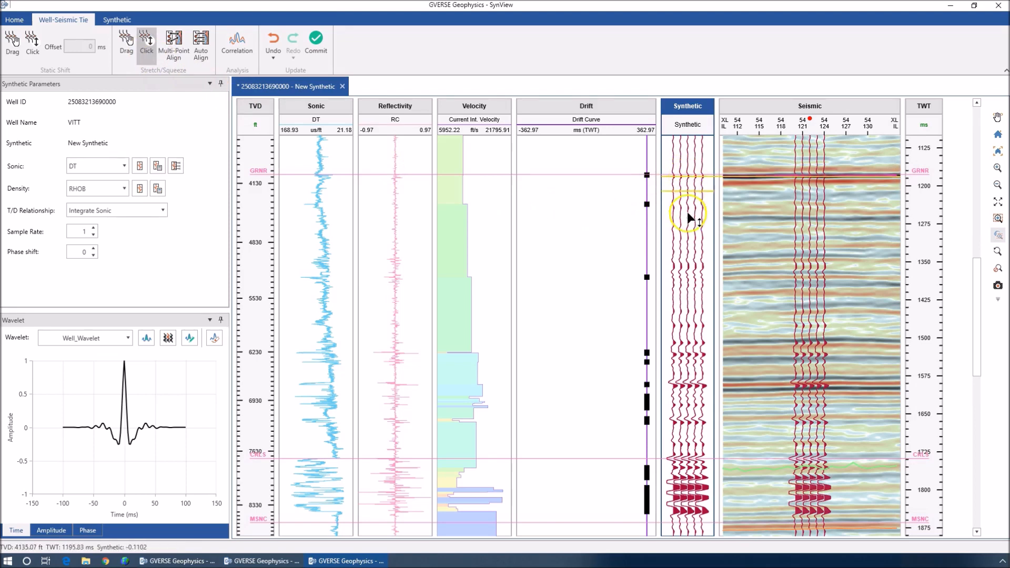
click(705, 458)
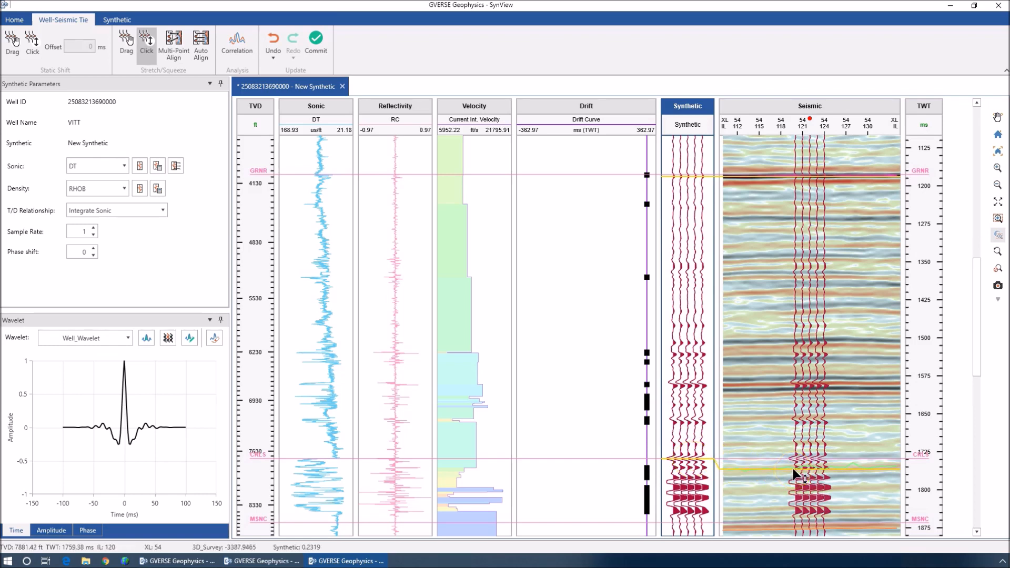
click(793, 468)
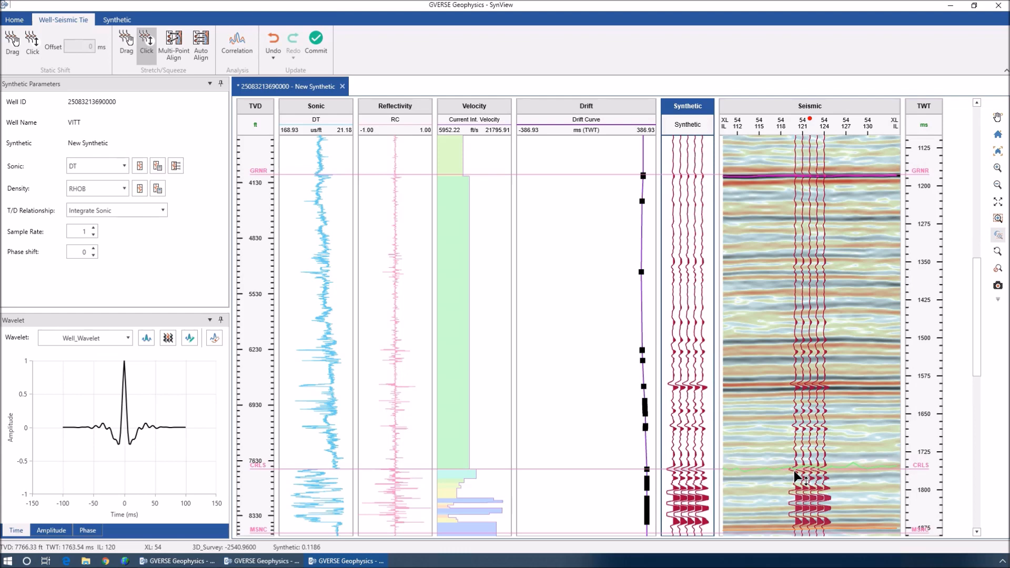
Stretch the synthetic below the CRLS anchor, moving the WPGS event to the black seismic horizon at about 2160 ms
scroll(794, 471, down, 3)
scroll(794, 471, down, 2)
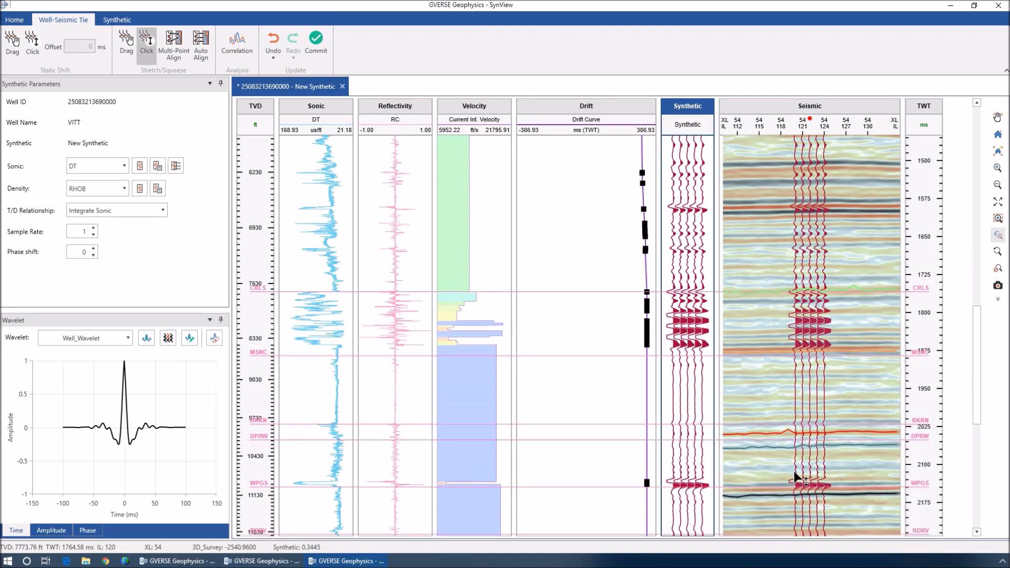
click(701, 289)
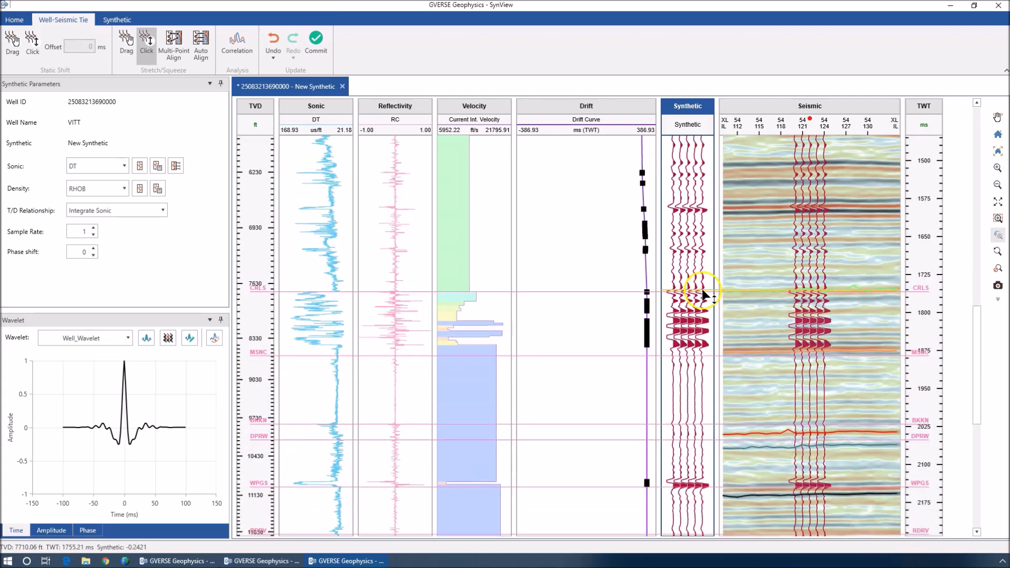
click(793, 493)
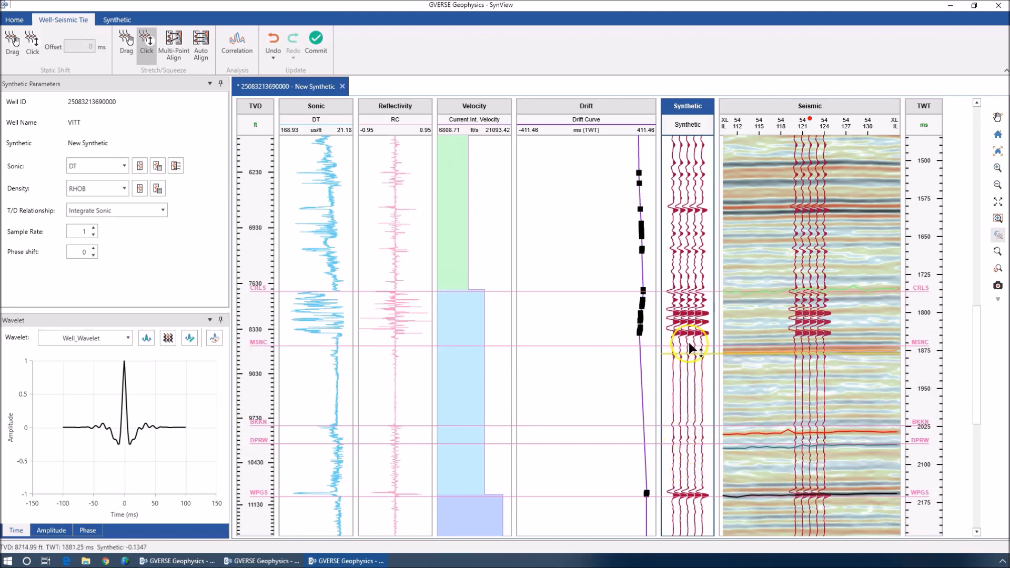
Try squeezing the synthetic below an anchor at about 1803 ms, moving the WPGS event up to about 1870 ms
click(692, 314)
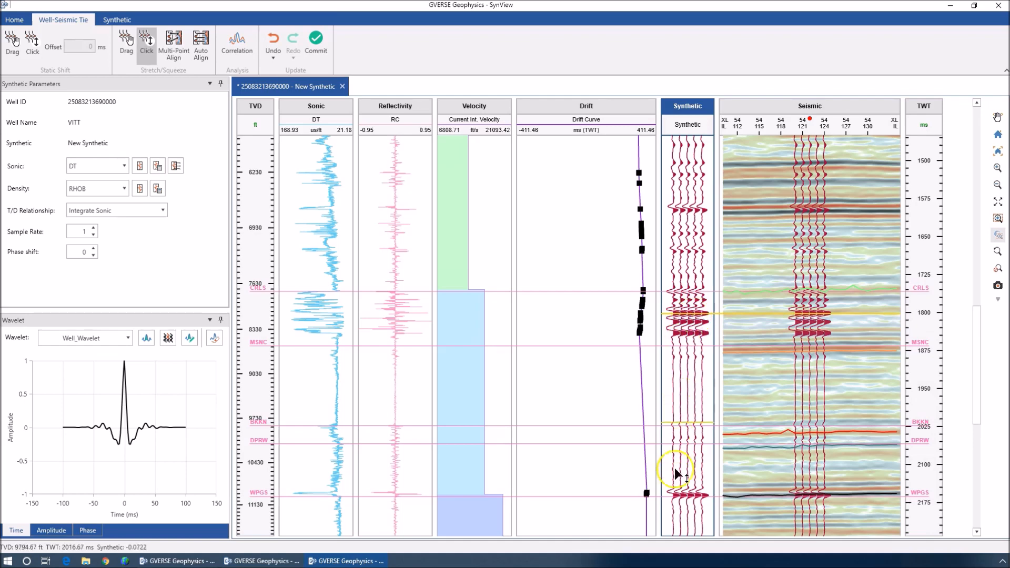
click(697, 495)
click(811, 348)
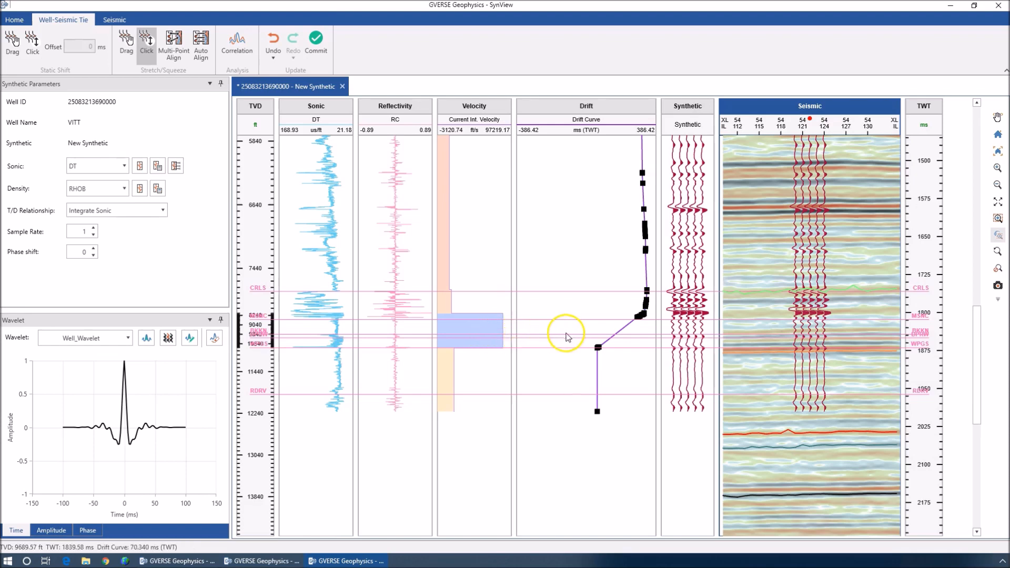
Undo the single-point squeeze and both single-point stretches, keeping the bulk shift
click(273, 56)
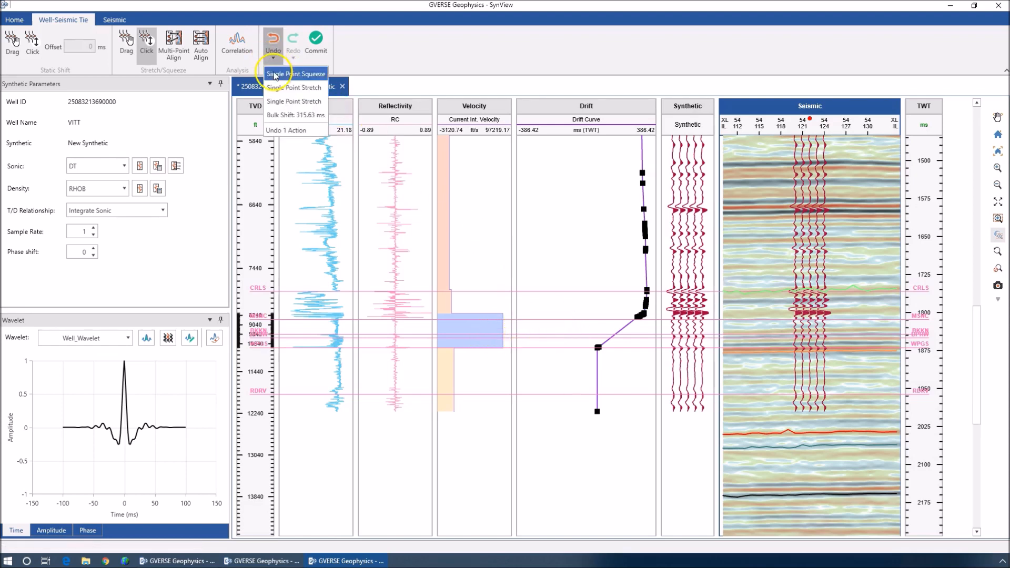
click(276, 77)
click(274, 60)
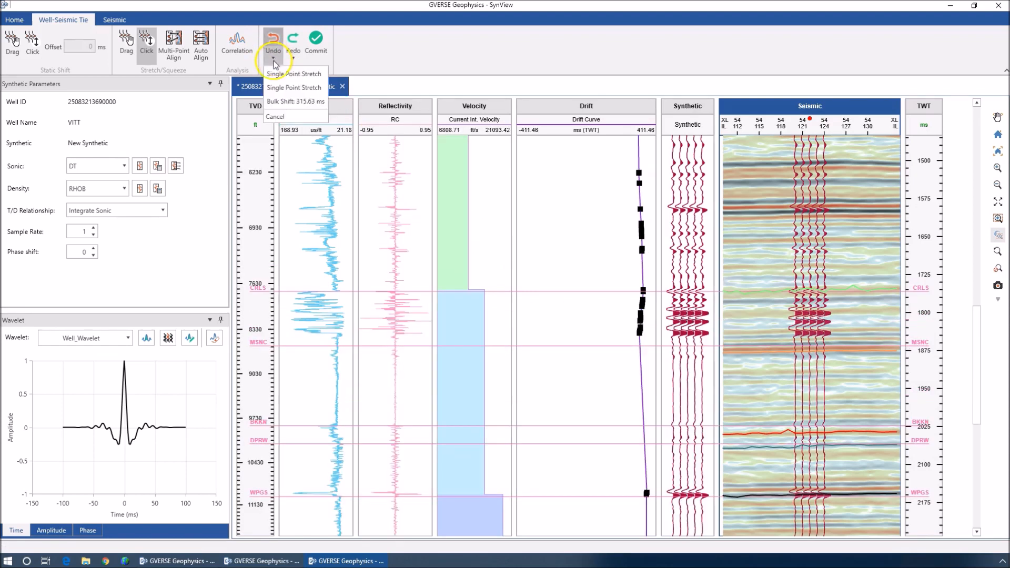
click(284, 94)
Begin a multi-point alignment by pairing the synthetic event at GRNR with the strong seismic reflector at about 1180 ms
scroll(583, 305, up, 5)
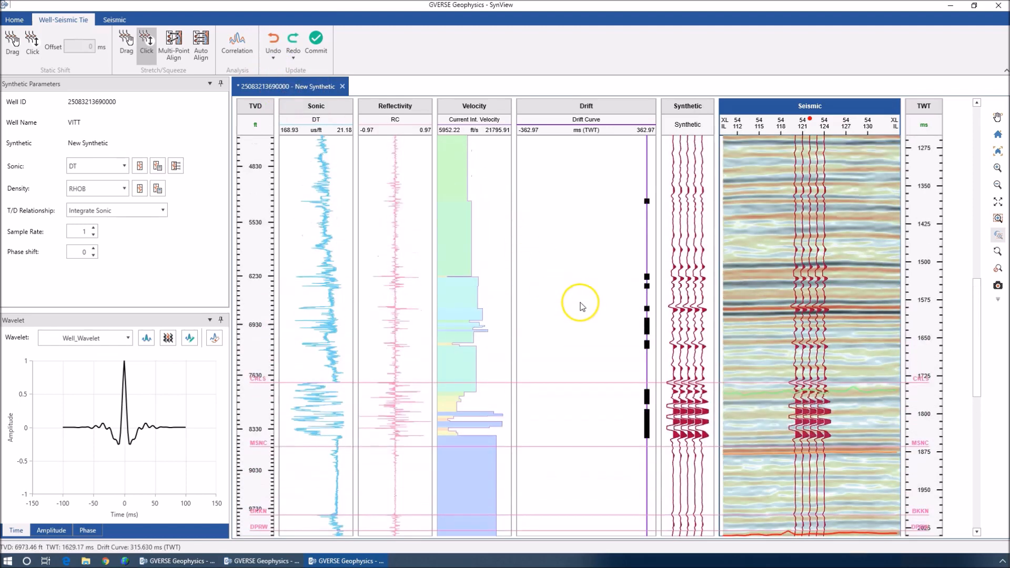
scroll(583, 308, up, 3)
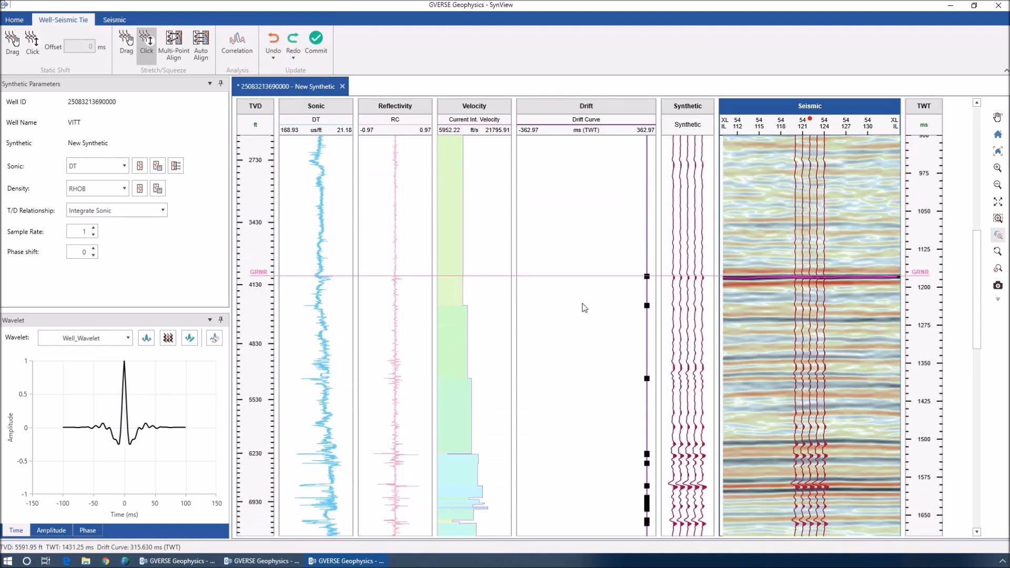
click(174, 44)
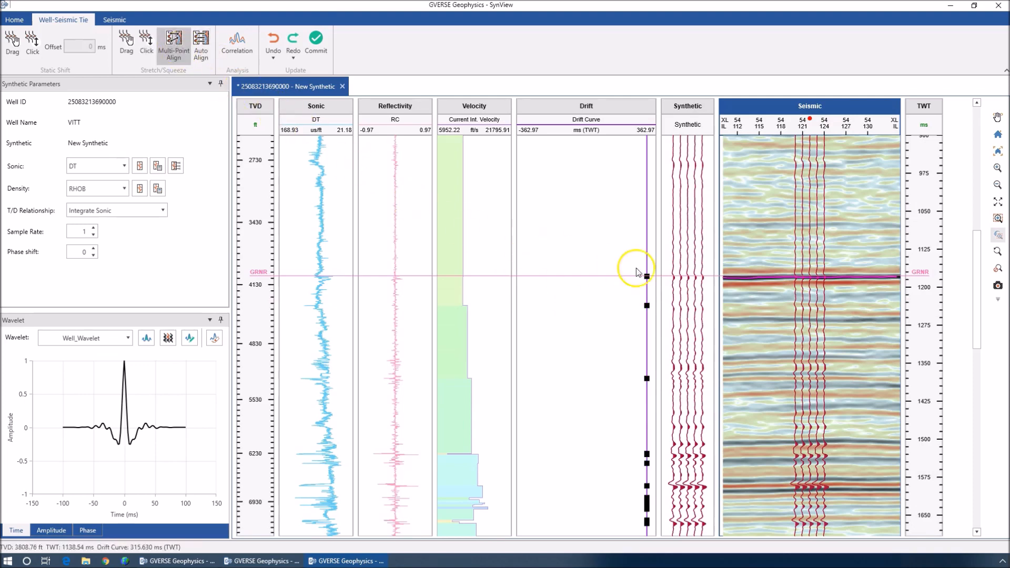
click(679, 276)
click(751, 277)
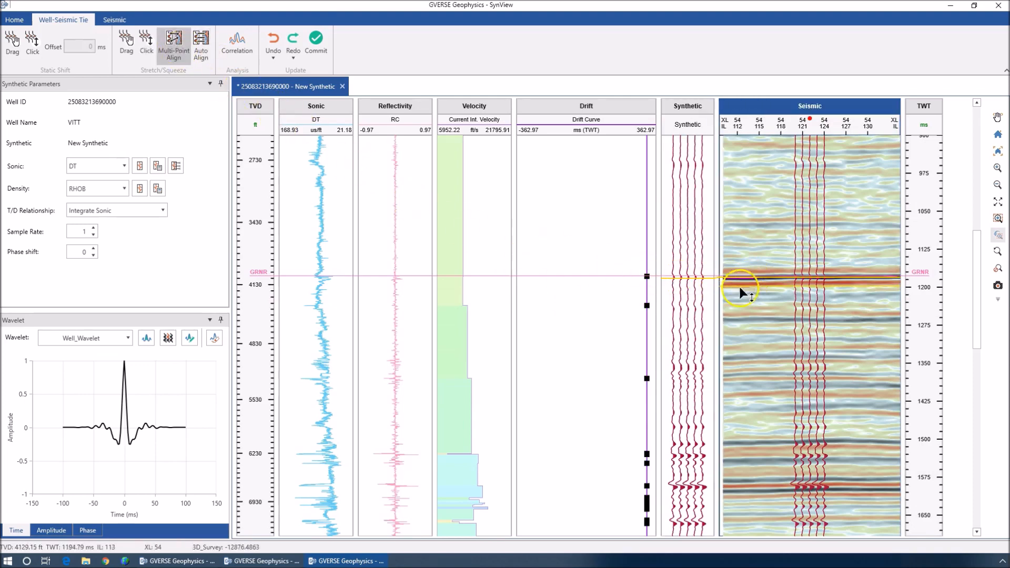
Pair CRLS with the seismic horizon at about 1756 ms and WPGS with the black horizon at about 2160 ms, and apply the alignment
scroll(678, 326, down, 6)
click(683, 359)
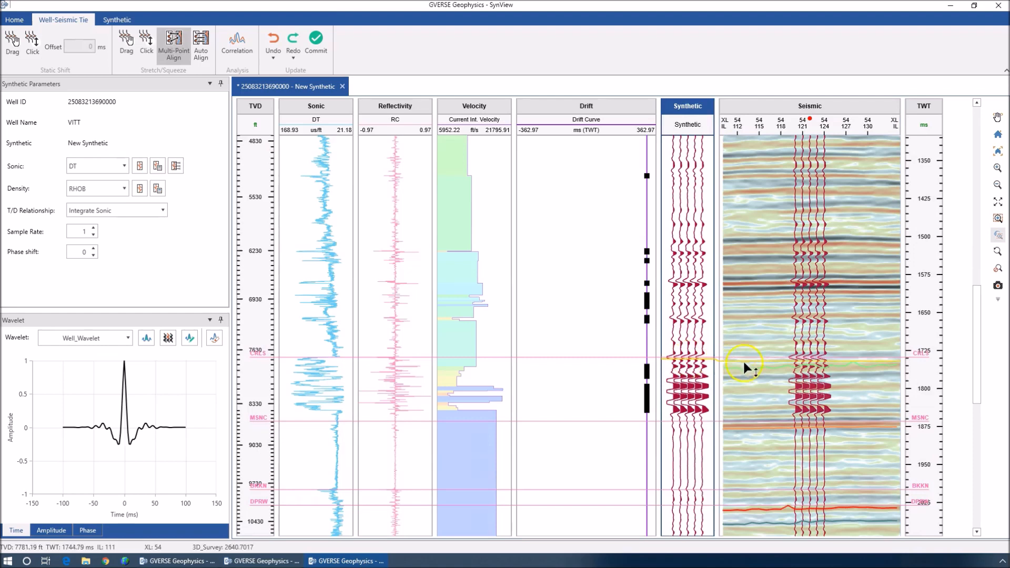
click(769, 366)
scroll(674, 425, down, 1)
click(708, 499)
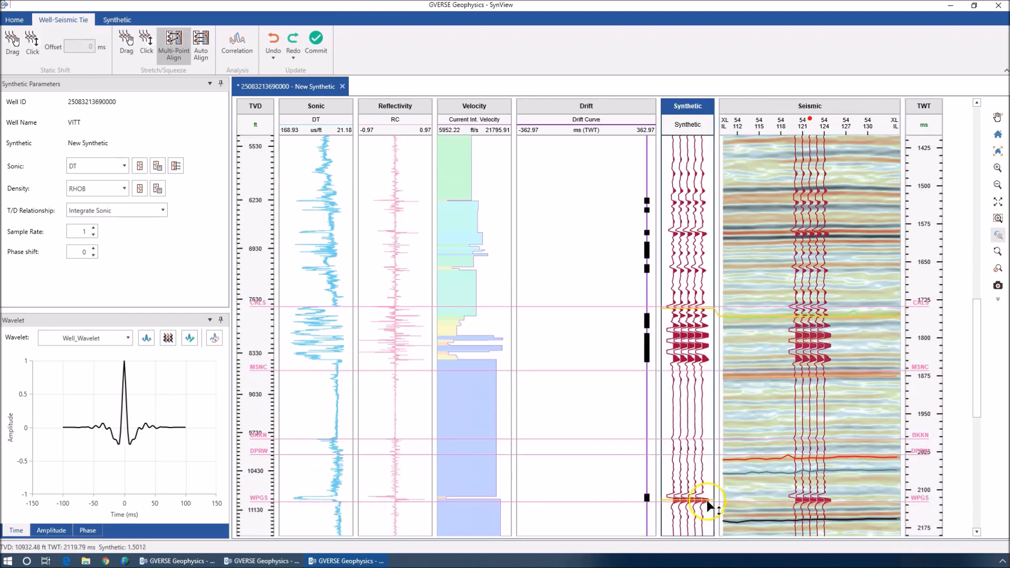
click(762, 519)
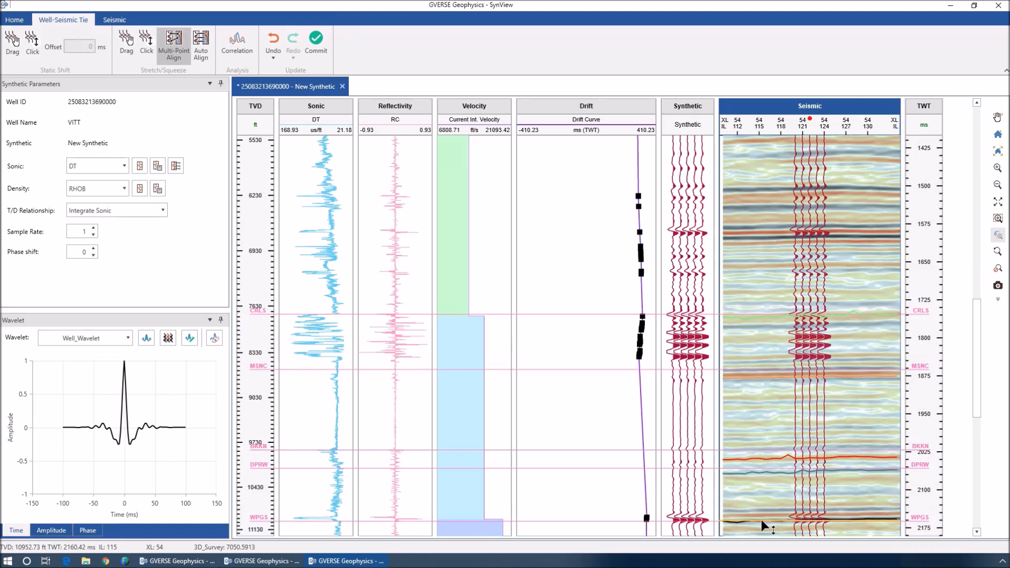
click(756, 519)
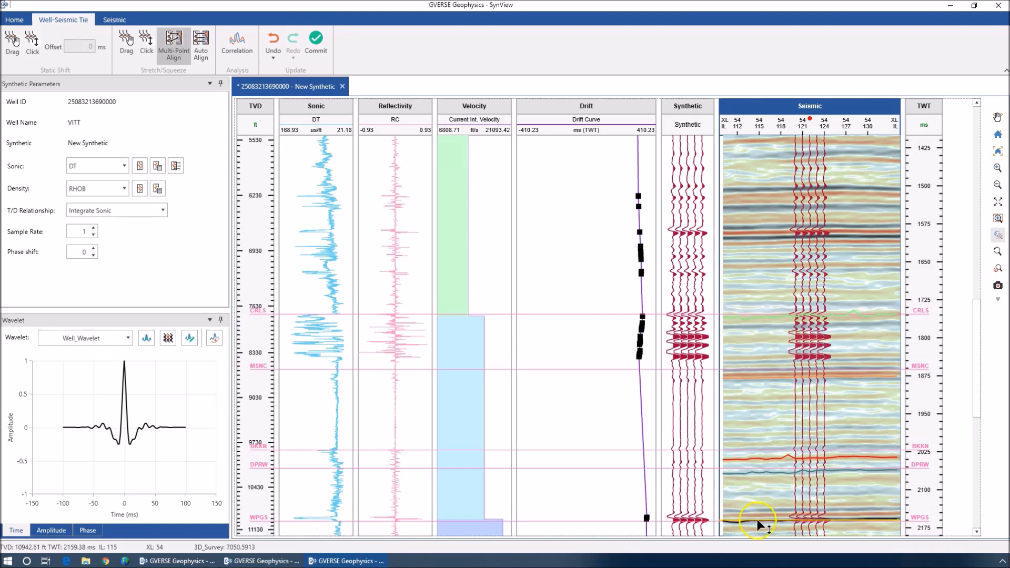
Try shifting the synthetic to its maximum correlation with the seismic trace, and discard the correlation changes
click(236, 45)
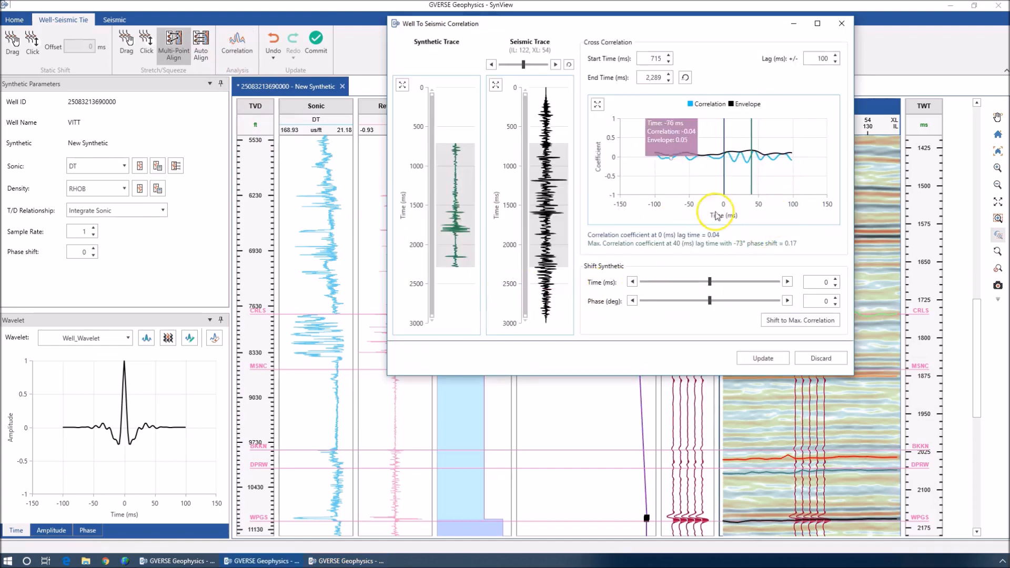
click(797, 325)
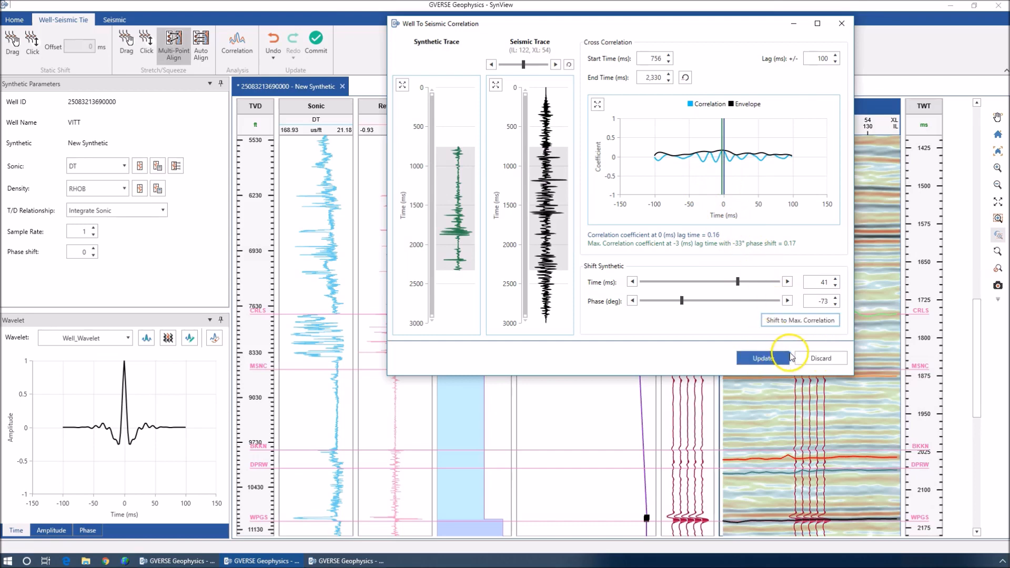
click(812, 360)
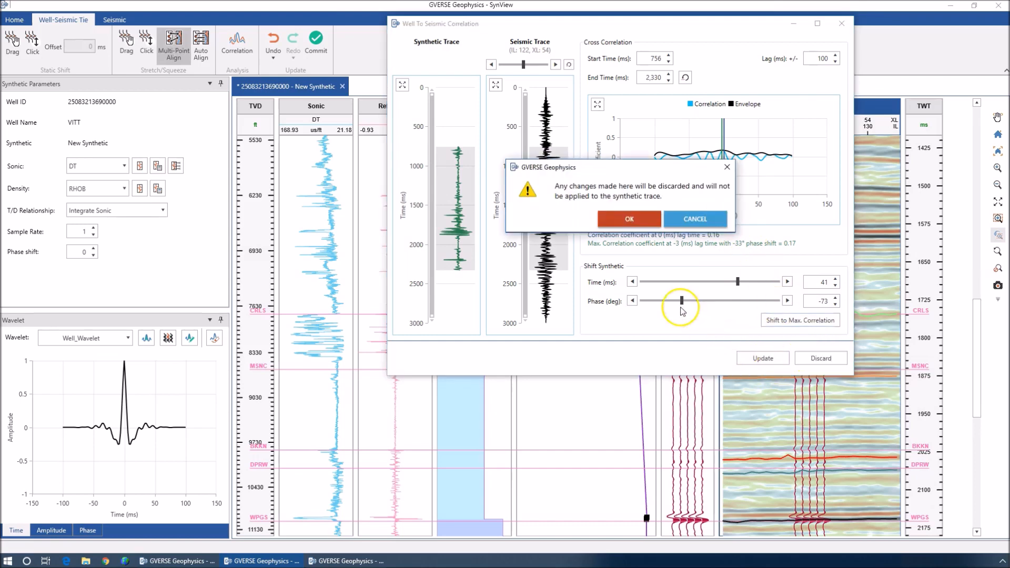
click(613, 237)
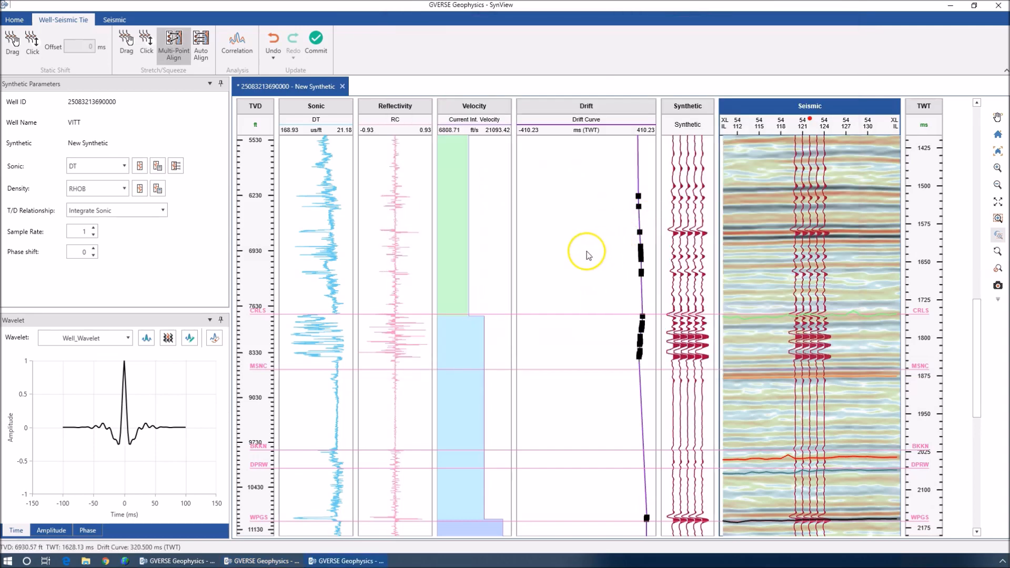
Commit the tied synthetic to Discovery as a new survey named Syn1
click(315, 43)
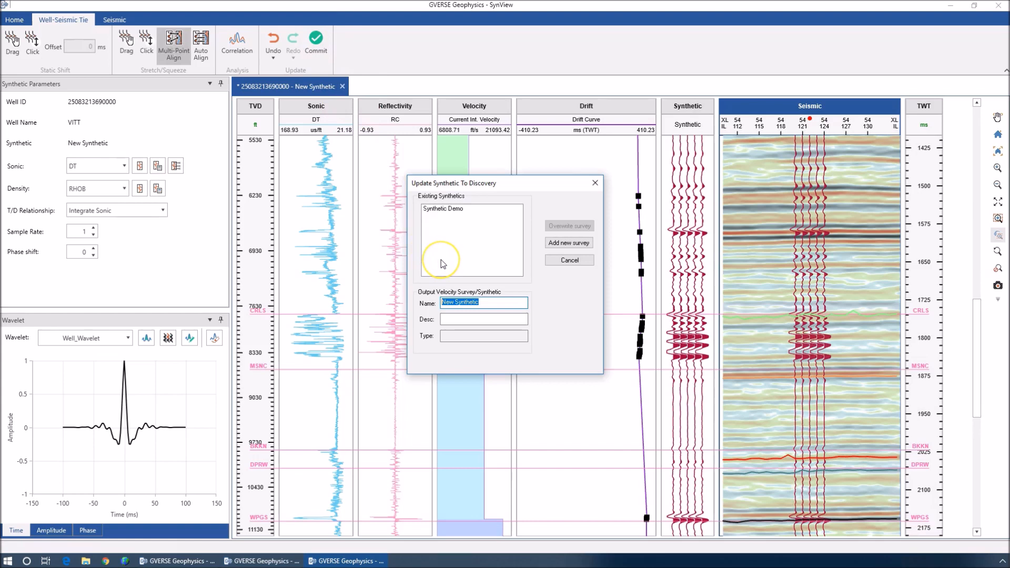
text(Syn1)
click(558, 243)
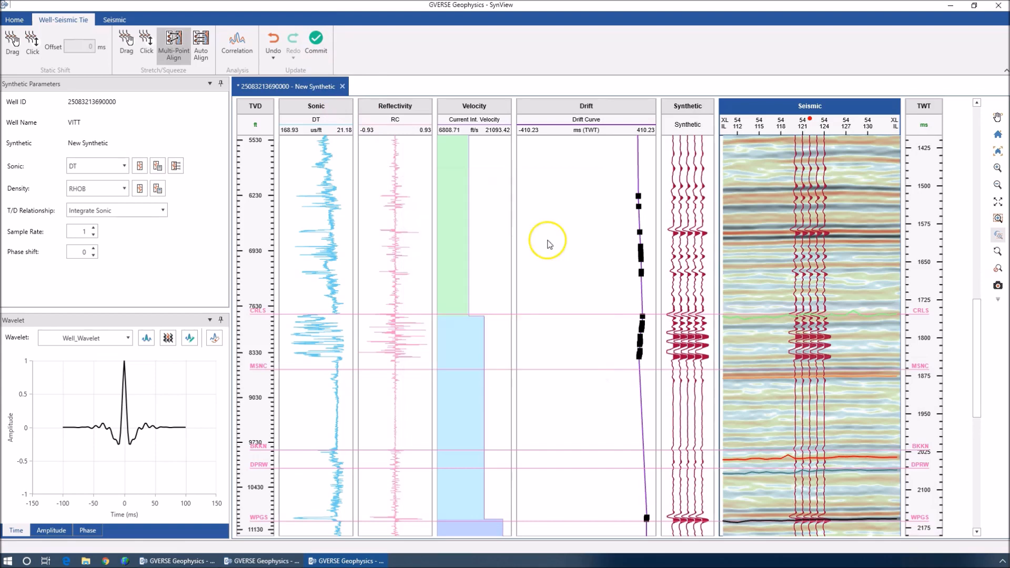